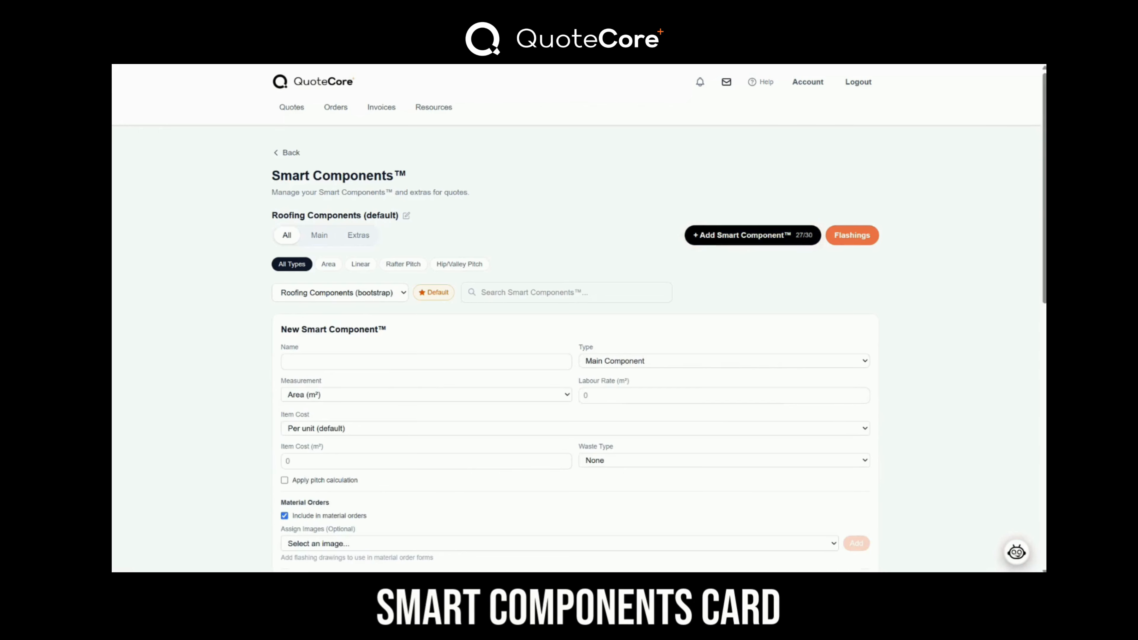
# - Name the new smart component Corrugate Longrun, with type Main Component and measurement Area (m²)
pyautogui.click(388, 363)
pyautogui.write('Corru')
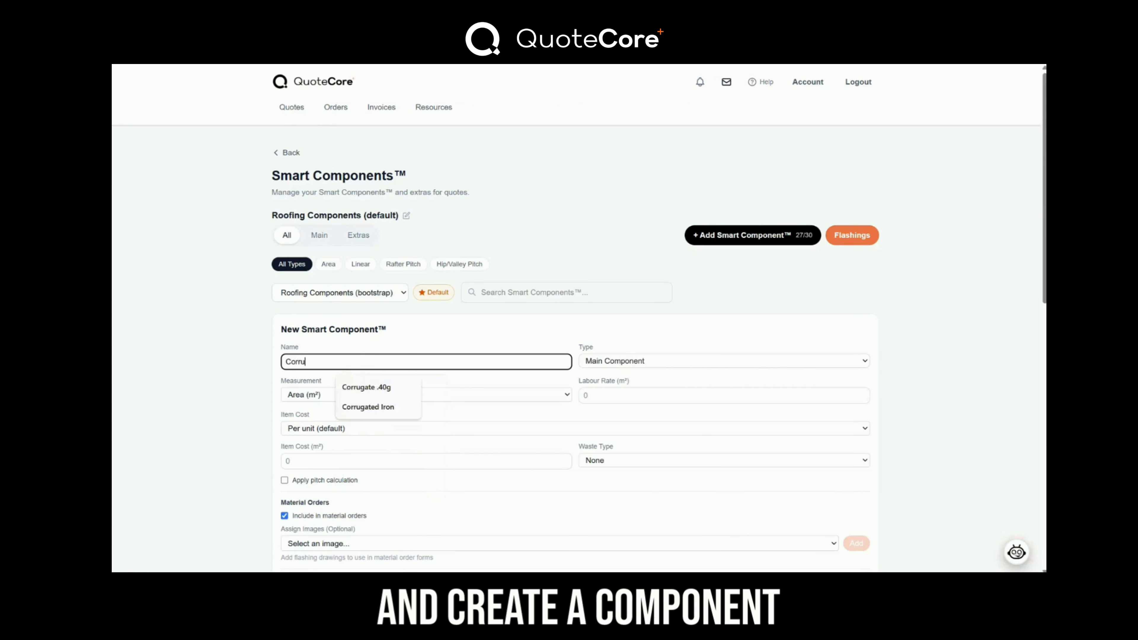
pyautogui.write('gate Longrun')
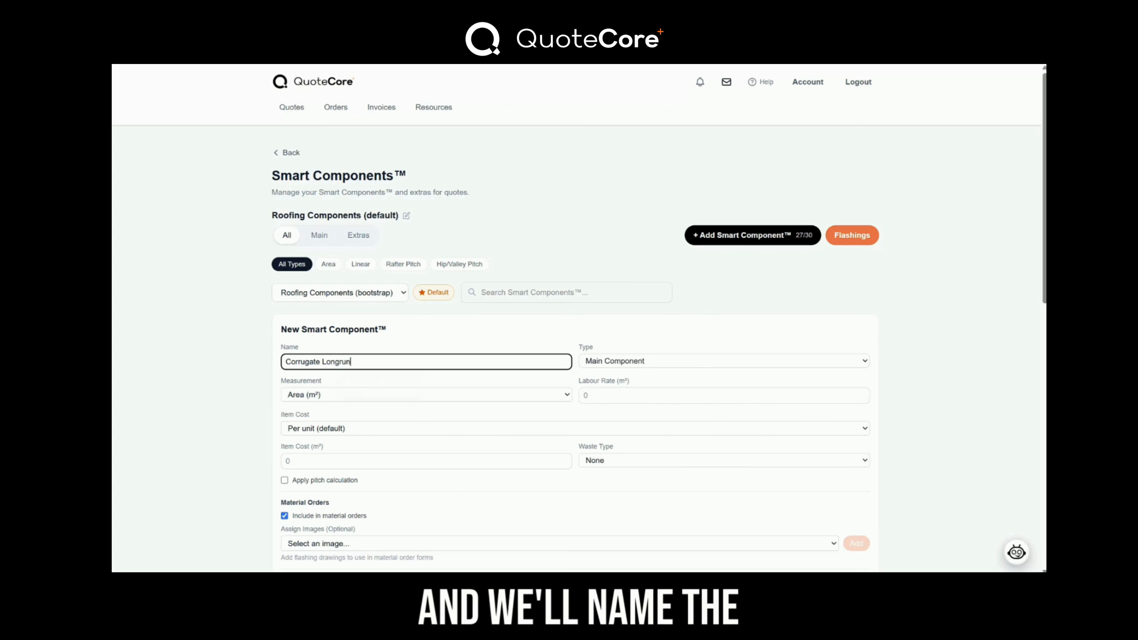
pyautogui.click(723, 362)
pyautogui.click(672, 375)
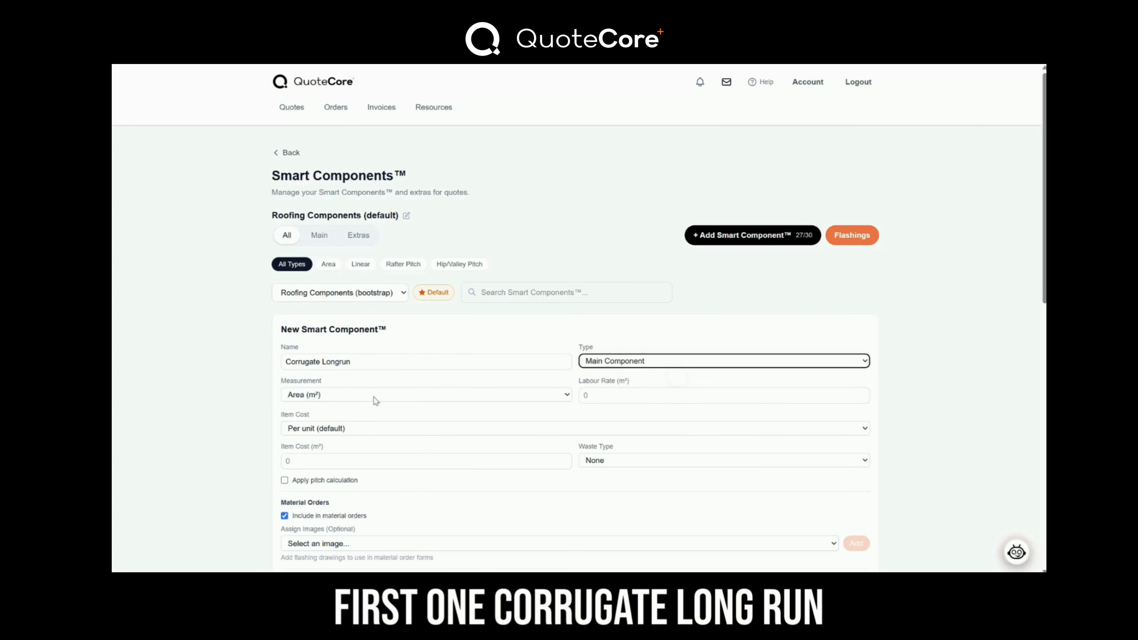
pyautogui.click(376, 395)
pyautogui.click(309, 408)
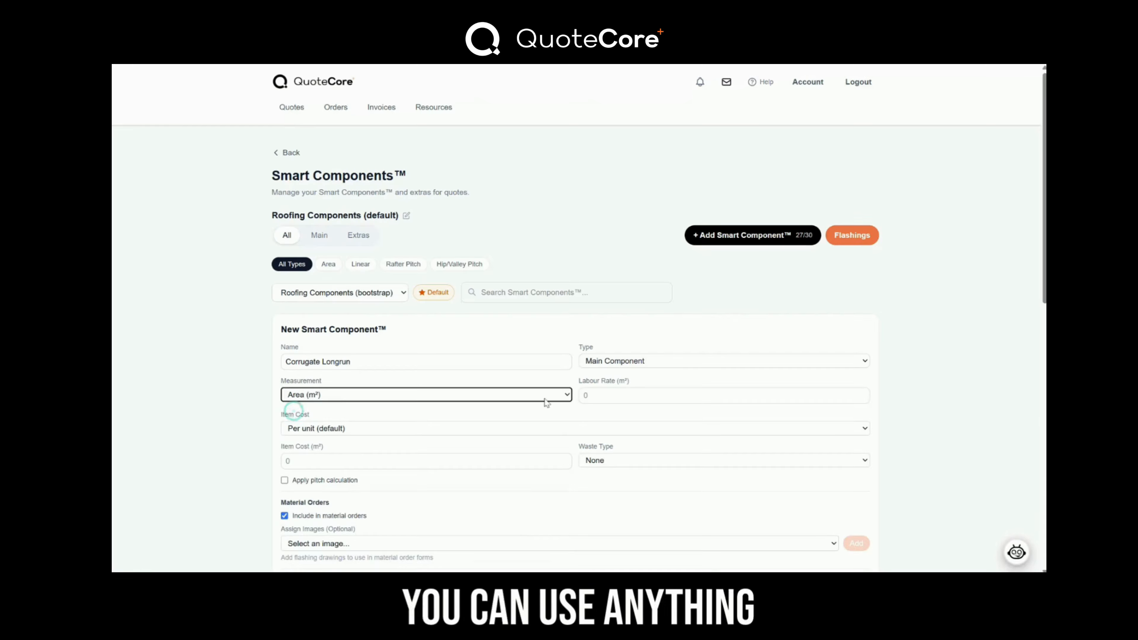
# - Set Corrugate Longrun's labour rate to 6 per m² and its item cost to 20, charged Per unit (default)
pyautogui.click(589, 394)
pyautogui.write('6')
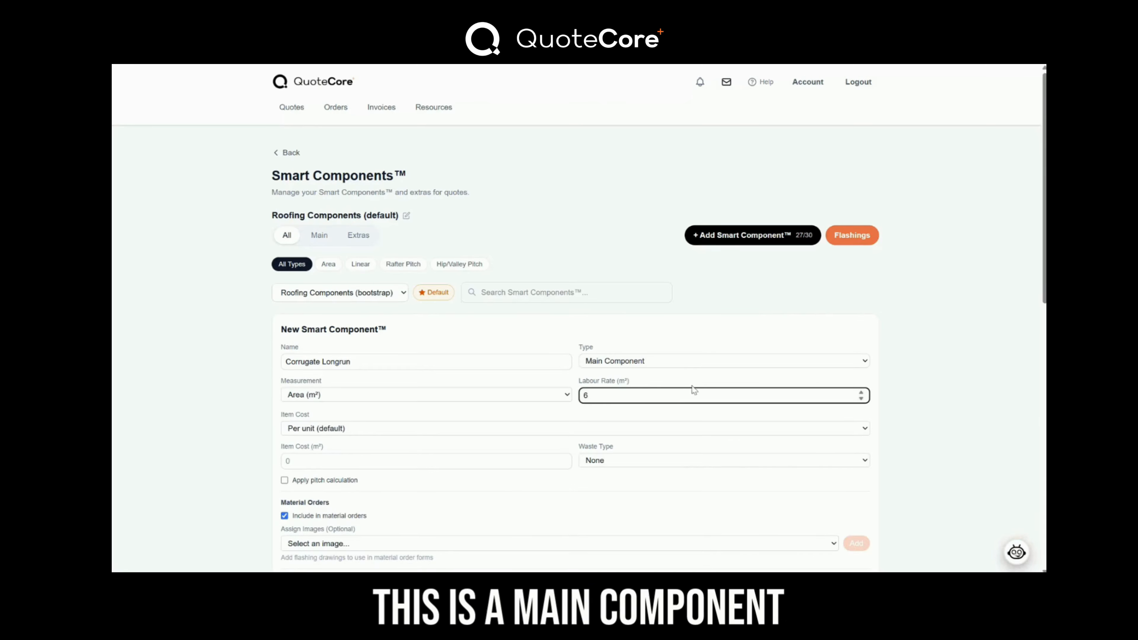
pyautogui.click(369, 429)
pyautogui.click(365, 442)
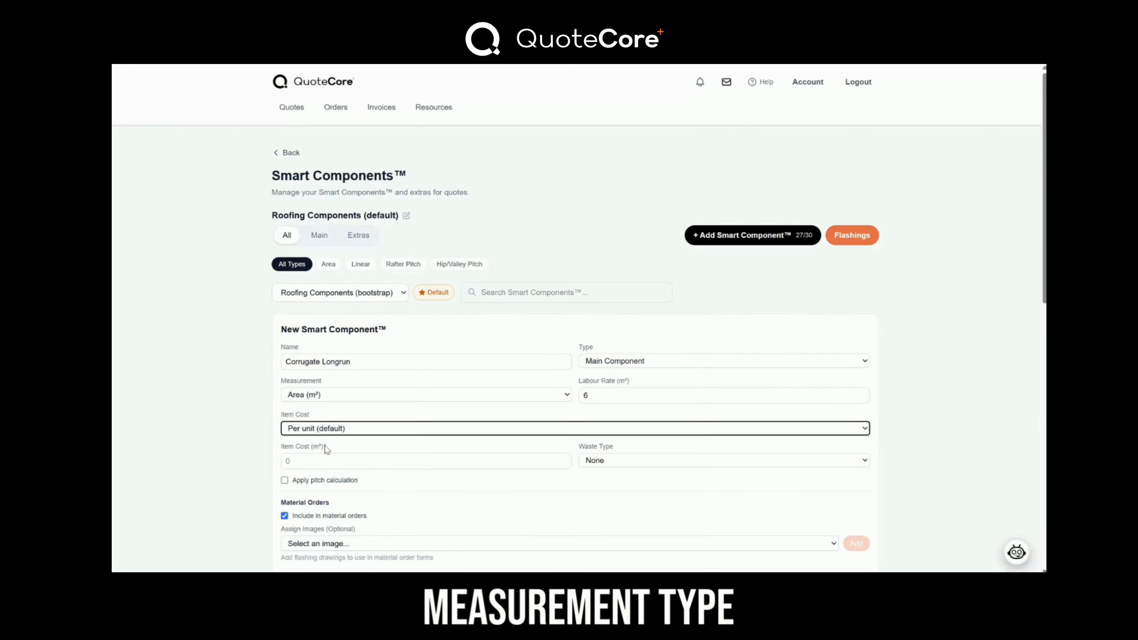
pyautogui.click(325, 461)
pyautogui.write('20')
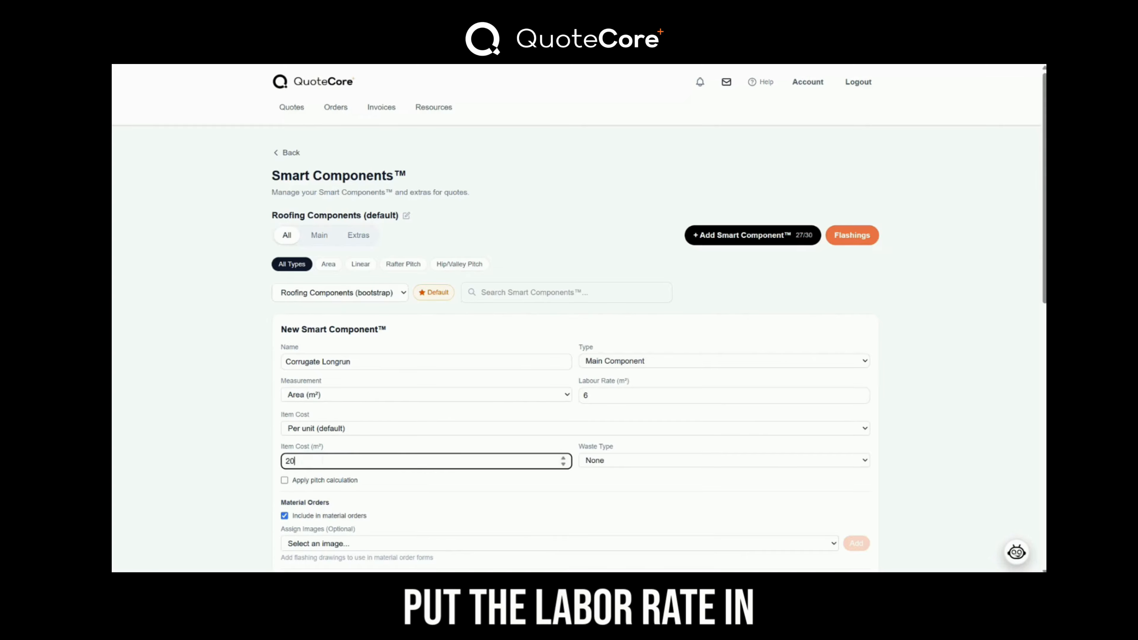
# - Set the waste type to Percentage with a waste amount of 5%
pyautogui.click(745, 464)
pyautogui.click(604, 489)
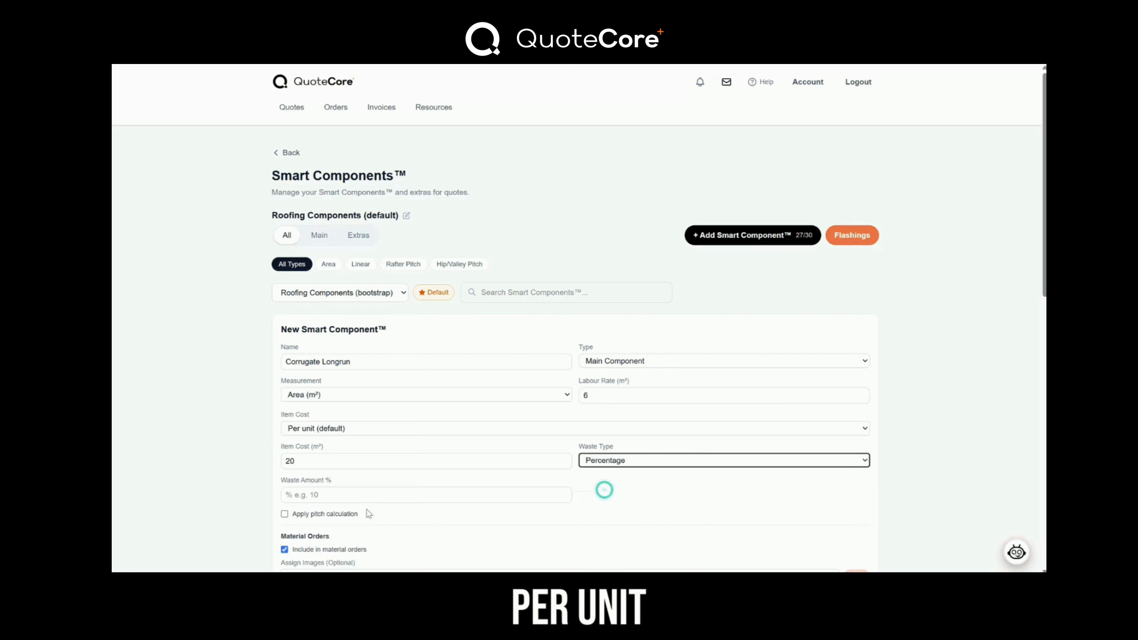
pyautogui.click(358, 495)
pyautogui.write('5')
# - Apply pitch calculation to Corrugate Longrun using the Rafter Pitch type
pyautogui.scroll(-1, 635, 505)
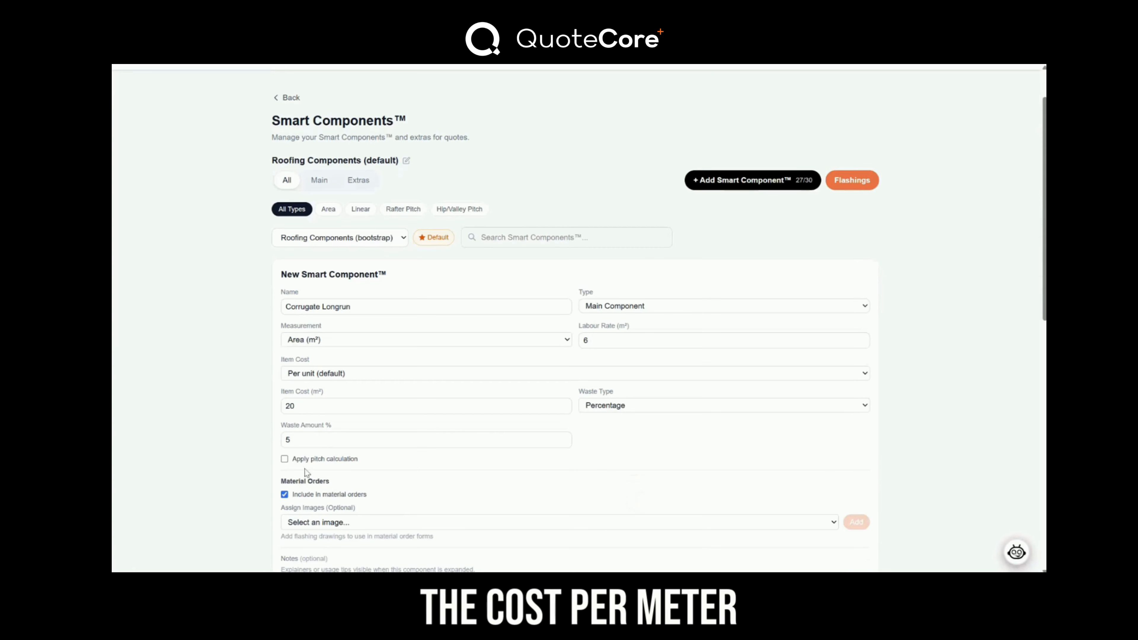
pyautogui.click(283, 460)
pyautogui.click(681, 489)
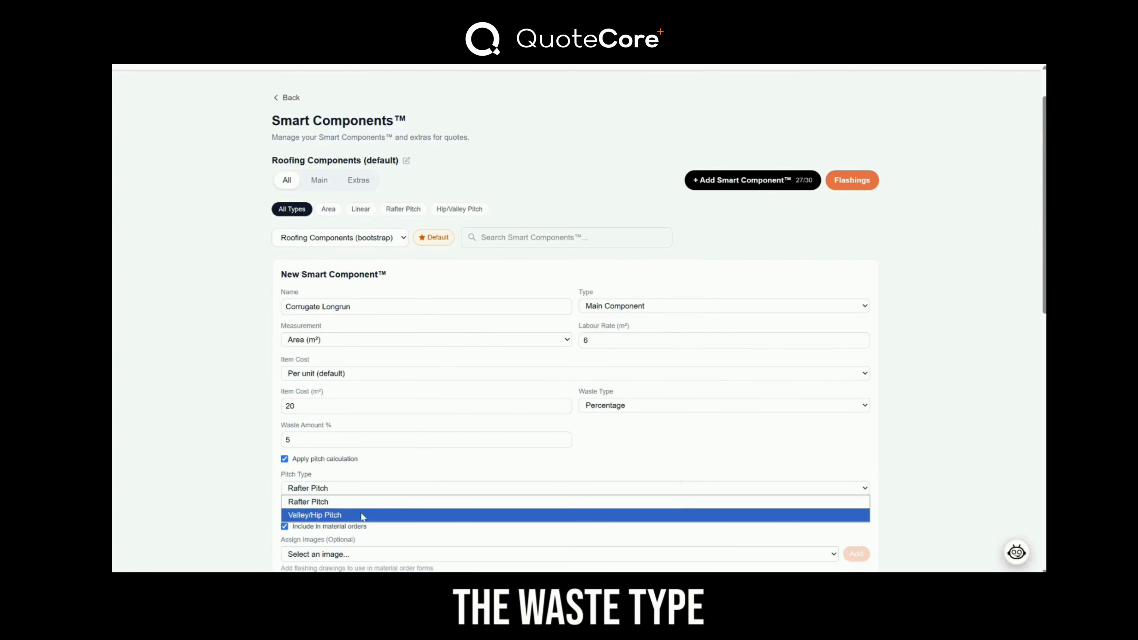
pyautogui.click(372, 502)
# - Add the note "Main long run material" and create the component in the Roofing Components (default) library
pyautogui.scroll(-3, 394, 471)
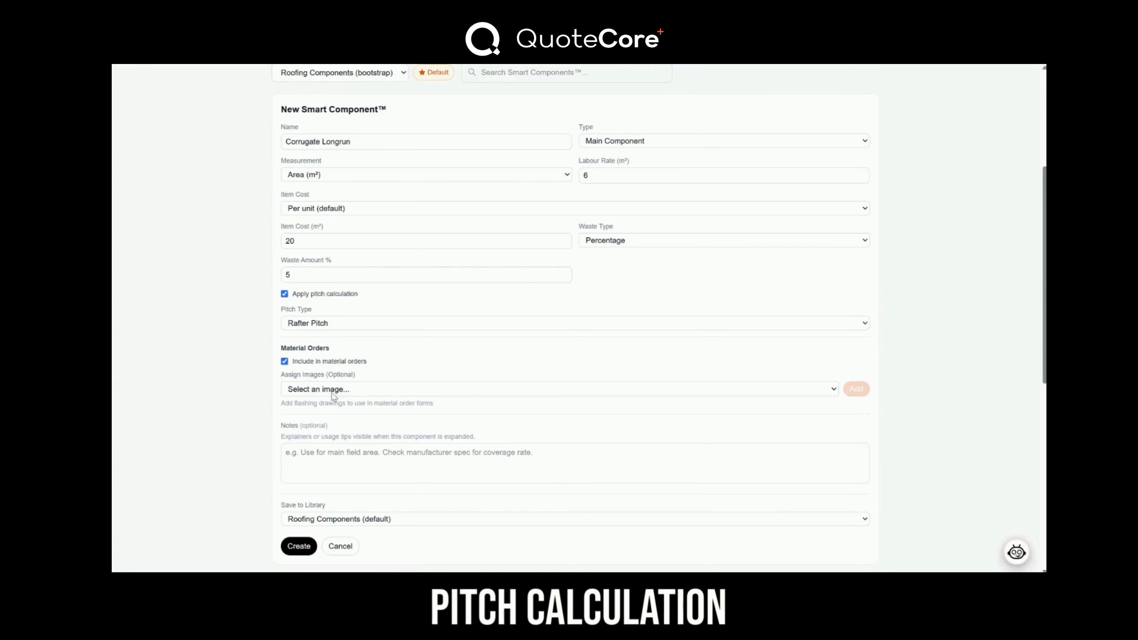
pyautogui.click(316, 457)
pyautogui.write('Main ')
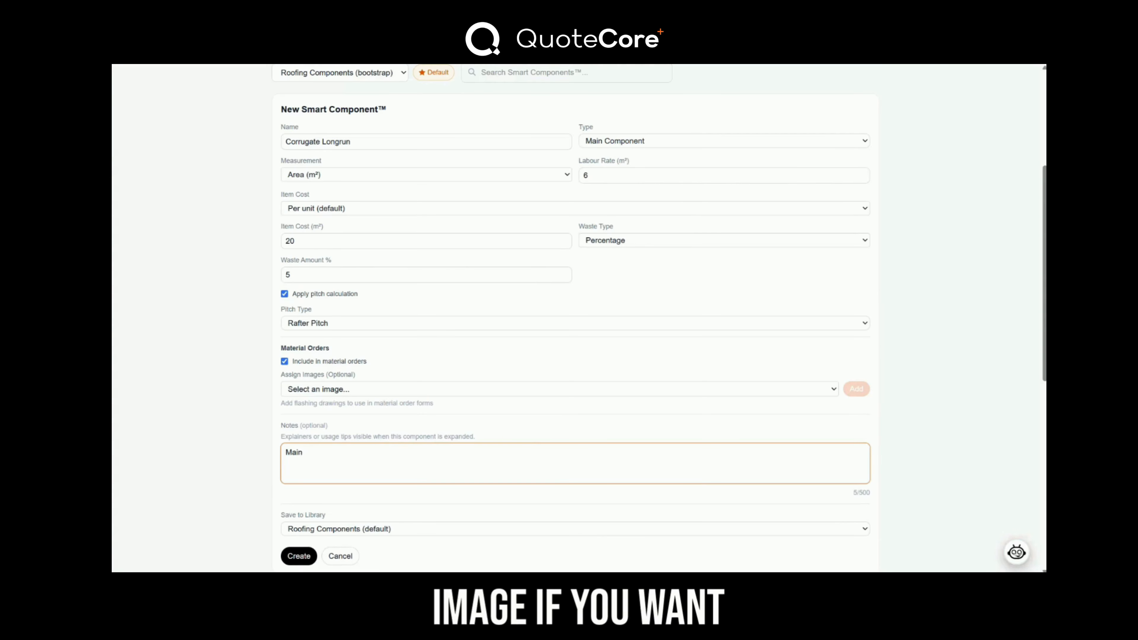
pyautogui.write('long run material')
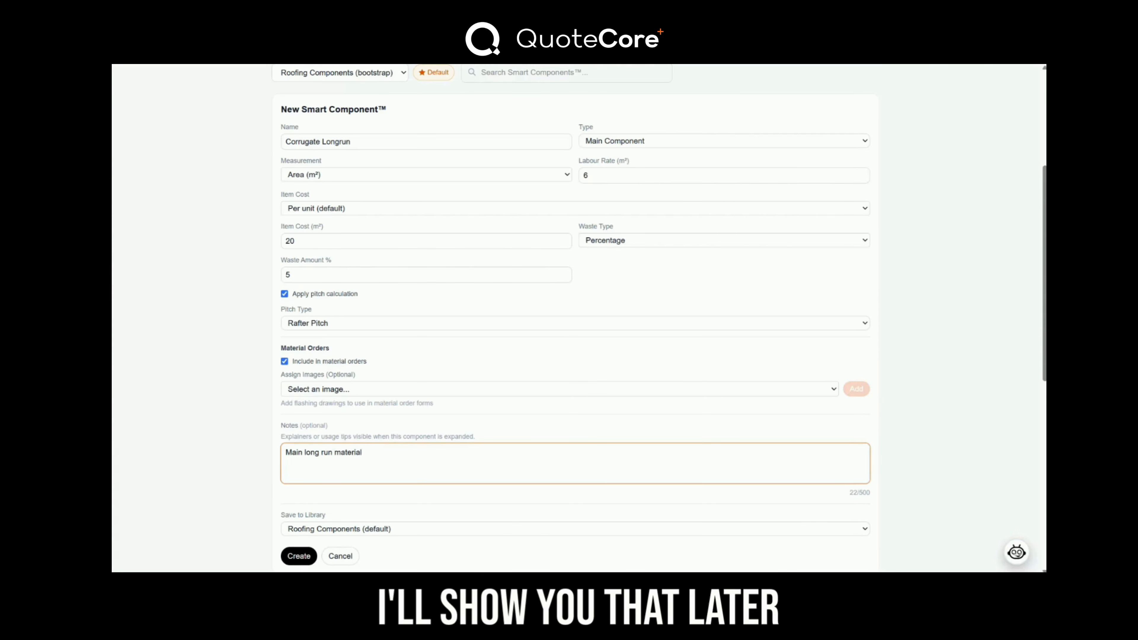
pyautogui.click(438, 493)
pyautogui.click(458, 528)
pyautogui.click(317, 460)
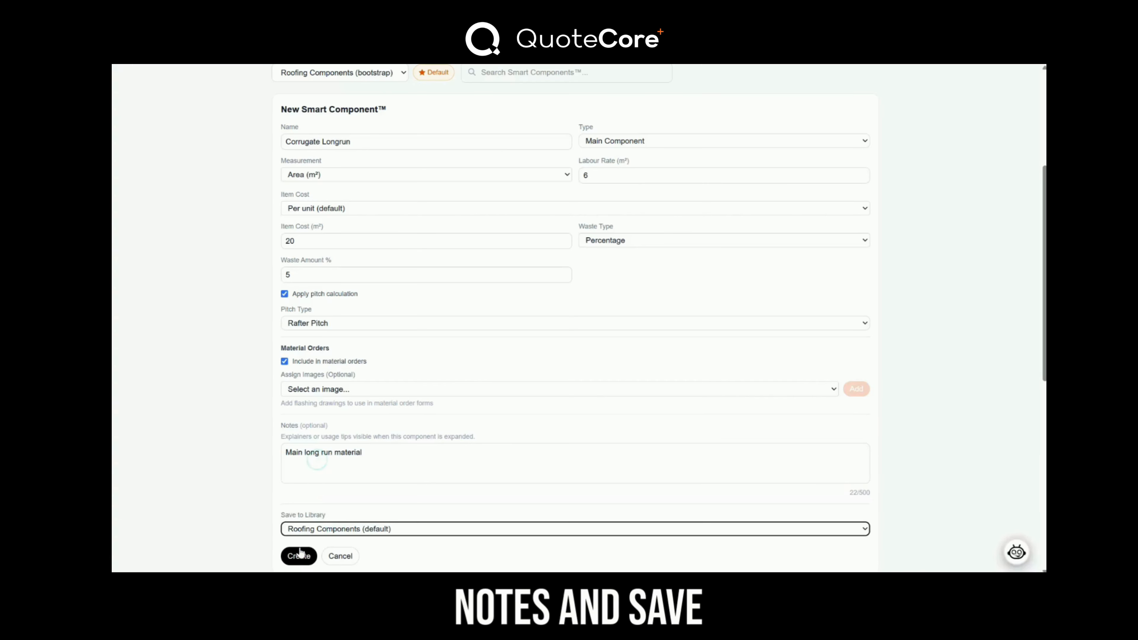
pyautogui.click(299, 555)
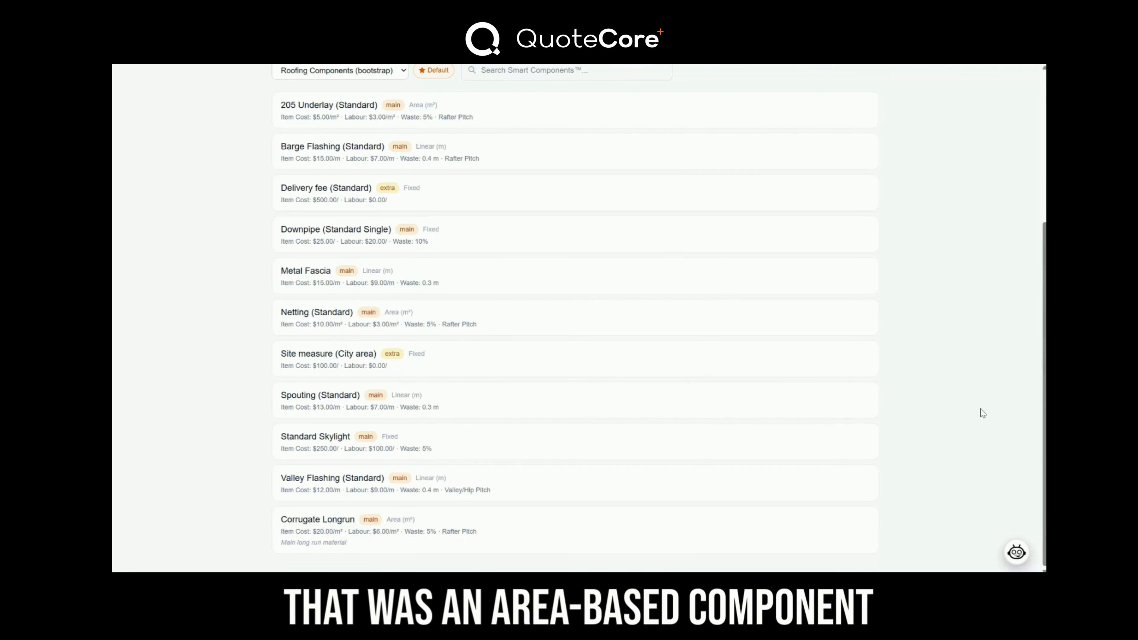
# - Start another smart component named Hip Flashing and set its measurement to Linear (m)
pyautogui.scroll(5, 986, 403)
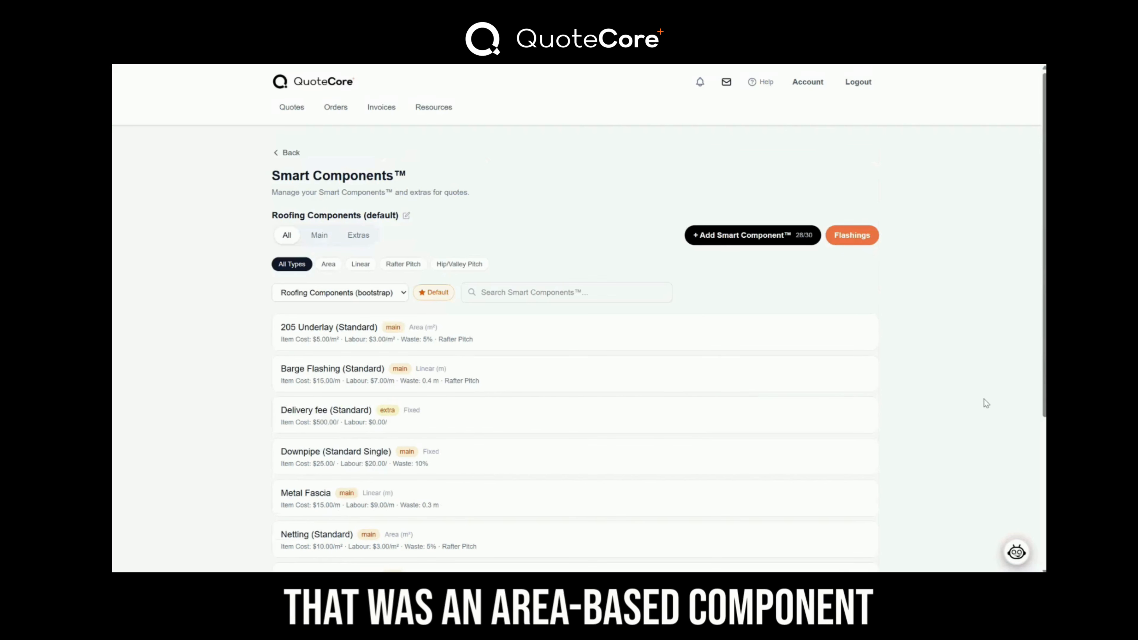
pyautogui.click(753, 235)
pyautogui.write('Hip Flashing')
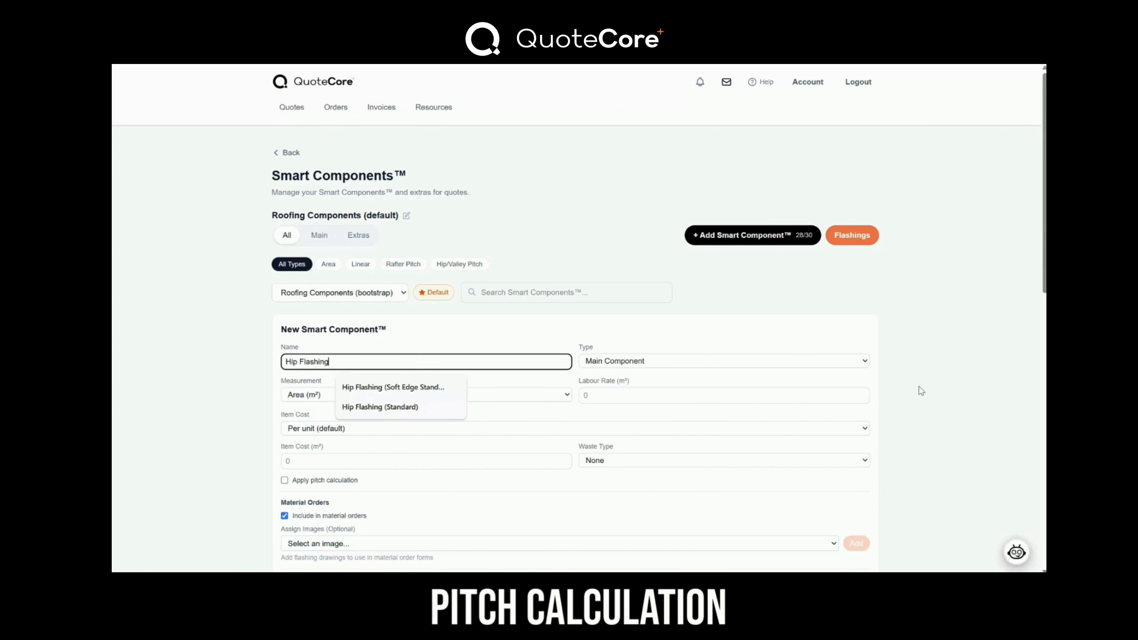
pyautogui.click(963, 377)
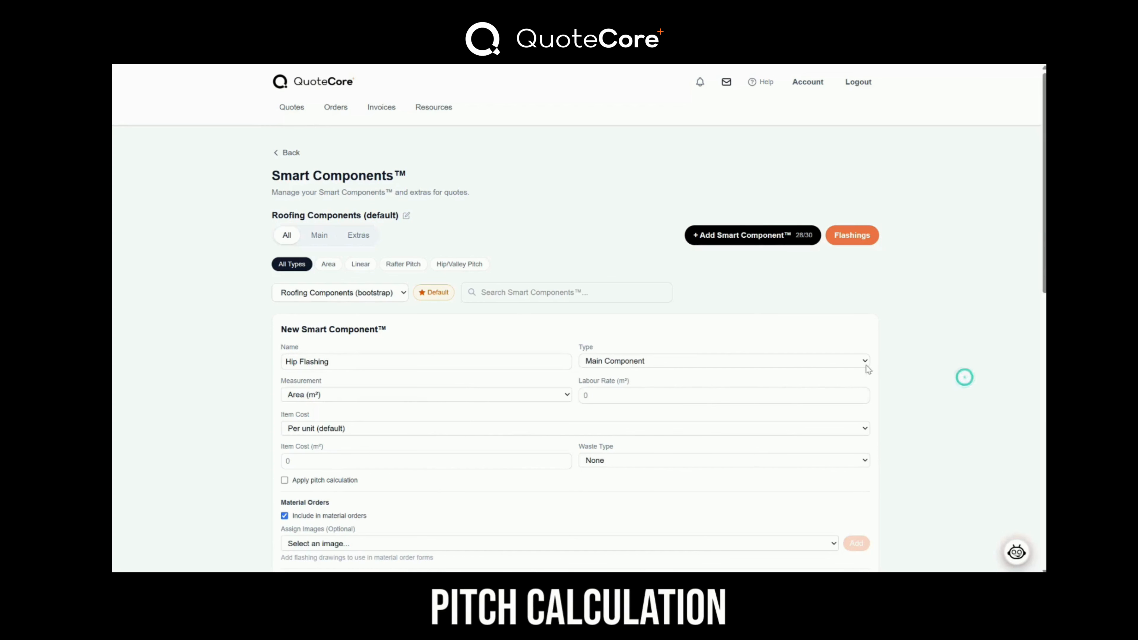
pyautogui.click(330, 395)
pyautogui.click(316, 421)
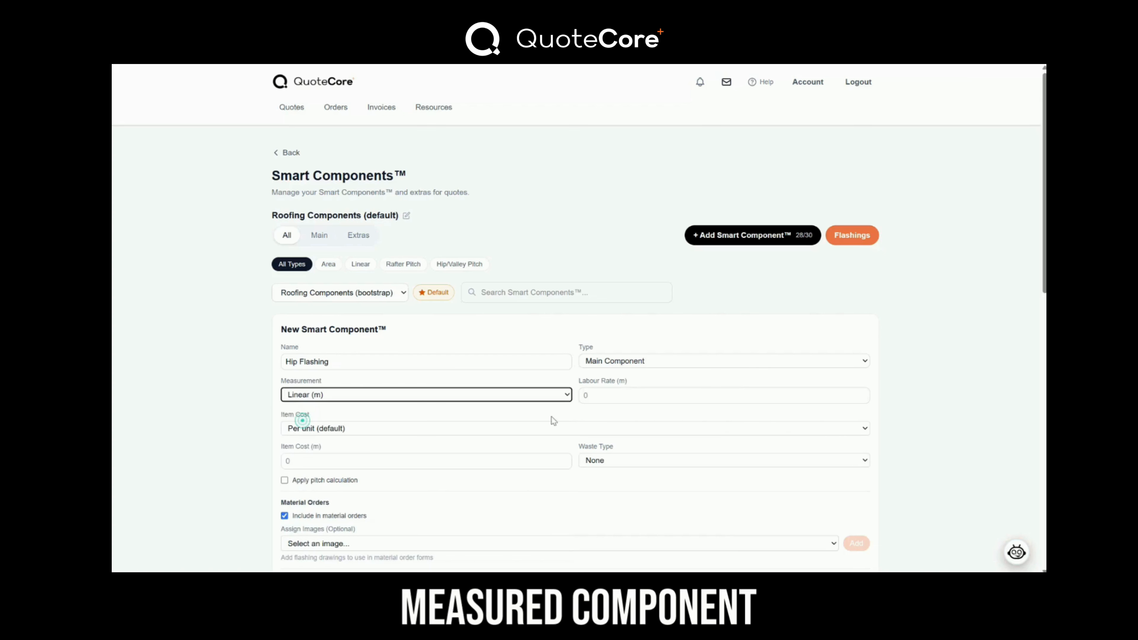
# - Set Hip Flashing's labour rate to 5 per metre and its item cost to 15, charged Per unit (default)
pyautogui.click(584, 395)
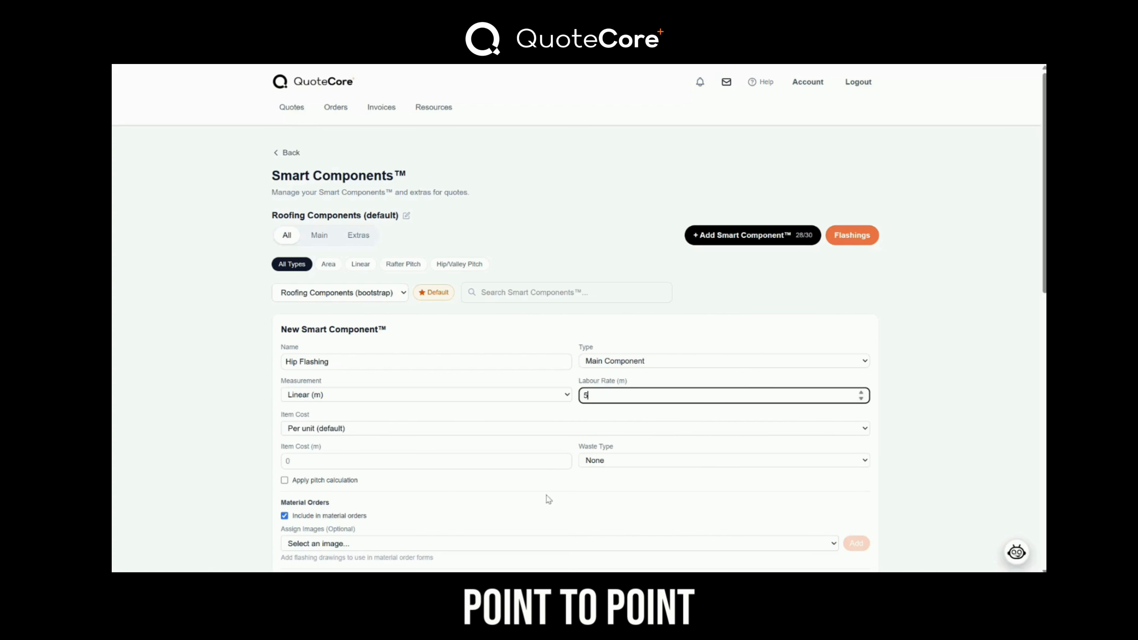
pyautogui.write('5')
pyautogui.click(796, 429)
pyautogui.click(325, 441)
pyautogui.click(310, 462)
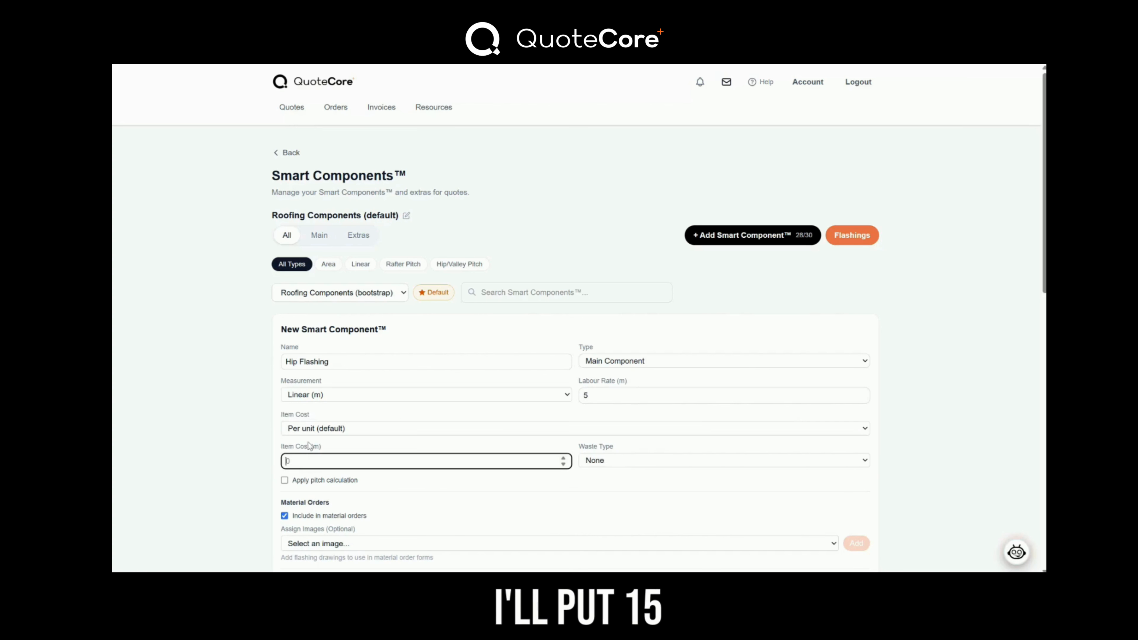
# - Set Hip Flashing's waste type to Fixed (per segment) with a waste amount of 0.25 m
pyautogui.click(605, 462)
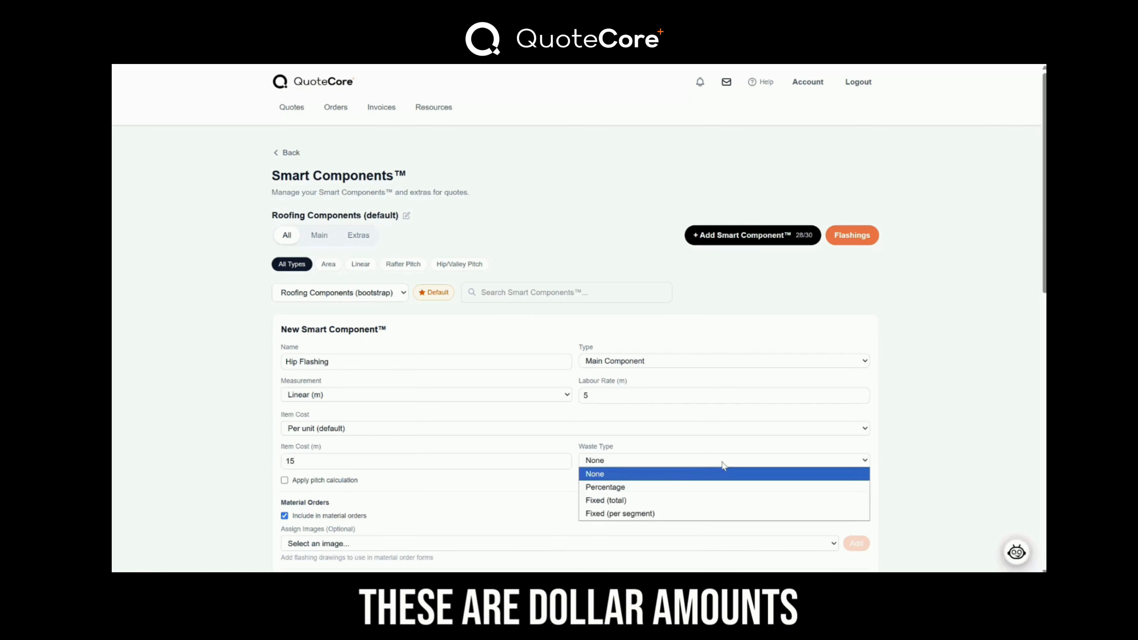
pyautogui.click(661, 514)
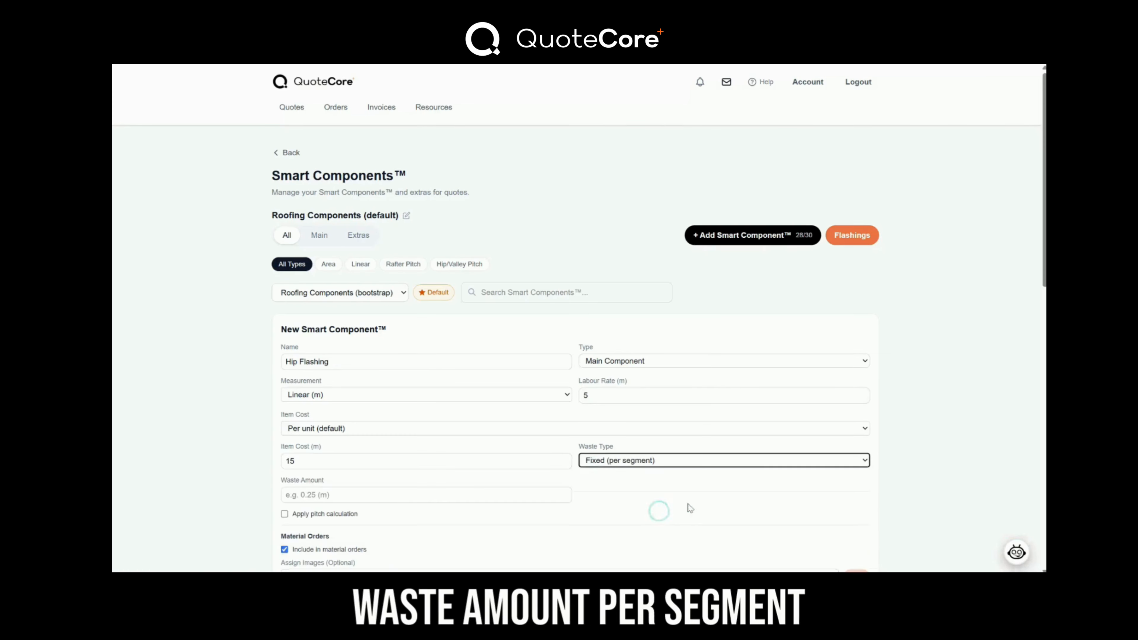
pyautogui.click(406, 495)
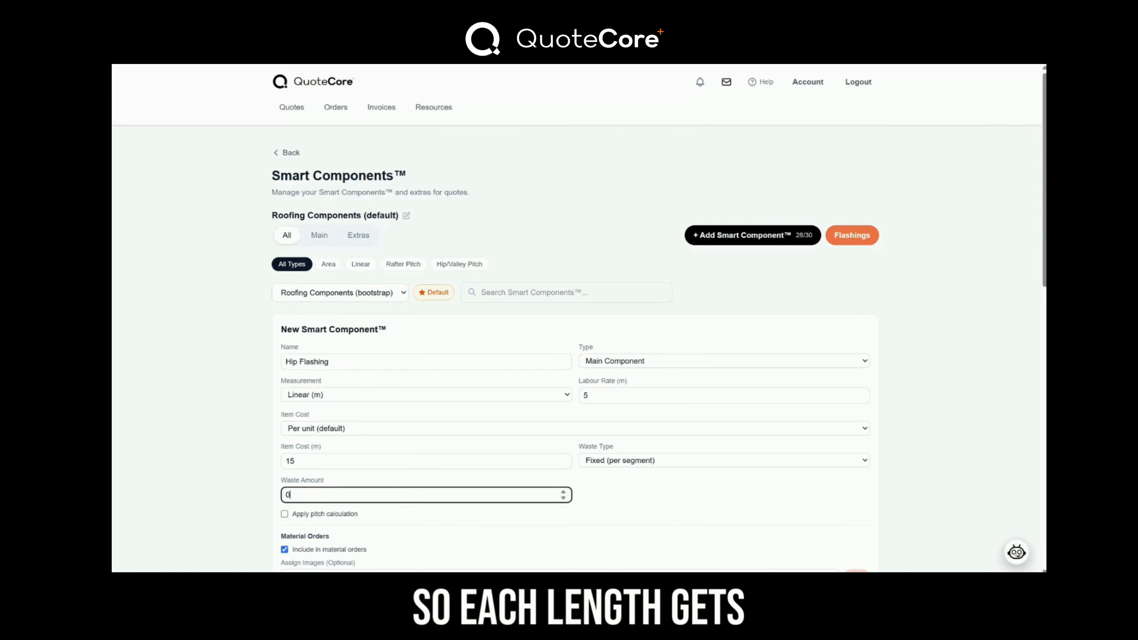
pyautogui.write('.25')
# - Apply pitch calculation to Hip Flashing using the Valley/Hip Pitch type
pyautogui.scroll(-1, 649, 499)
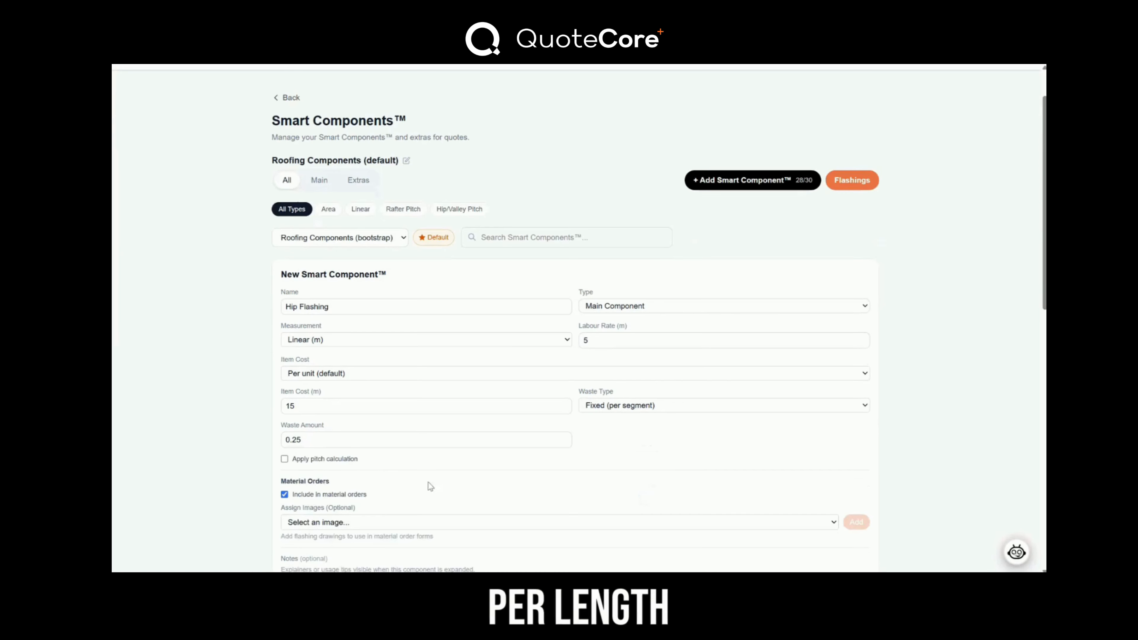
pyautogui.click(284, 458)
pyautogui.click(309, 487)
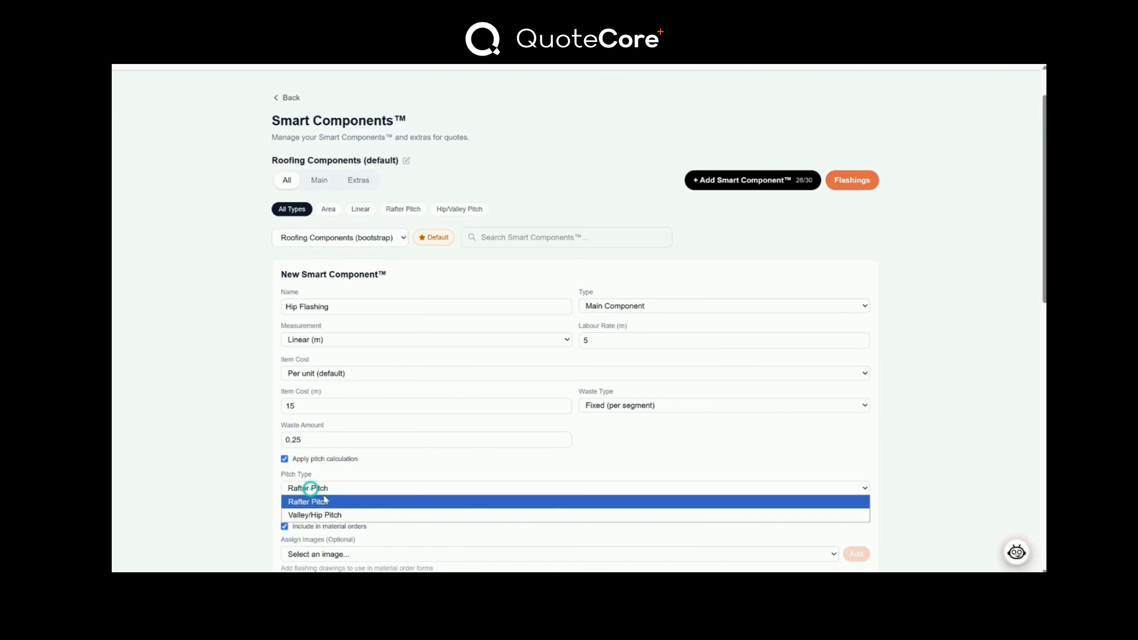
pyautogui.click(325, 515)
# - Add the note "Main continuous metal hip flashing for corrugate long run" and create the Hip Flashing component
pyautogui.scroll(-2, 944, 509)
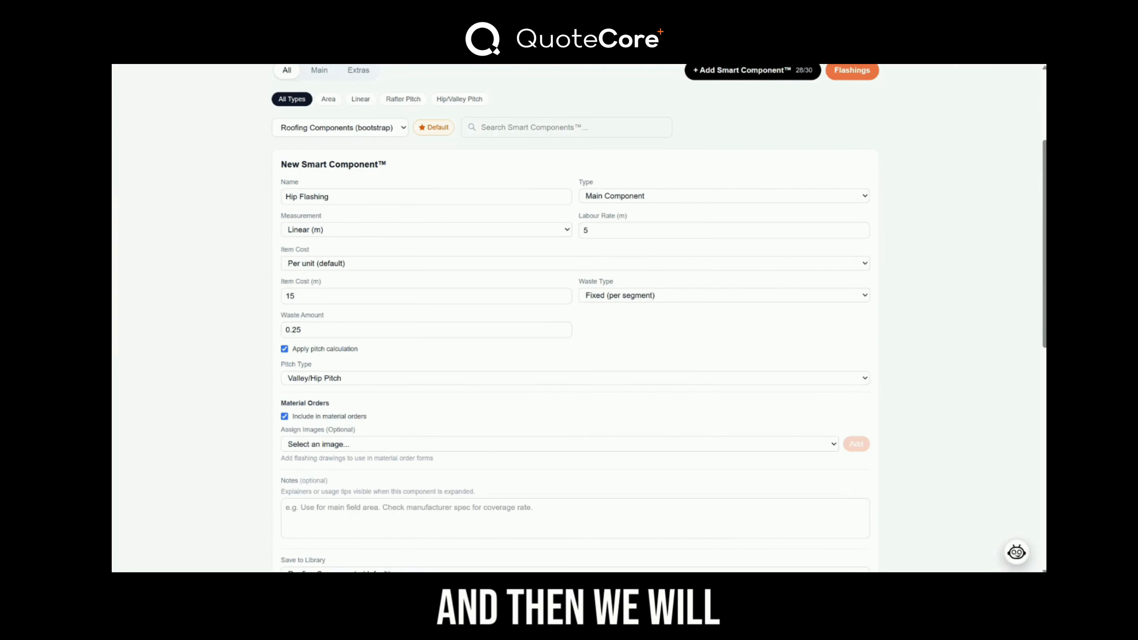
pyautogui.click(473, 443)
pyautogui.click(468, 440)
pyautogui.click(311, 508)
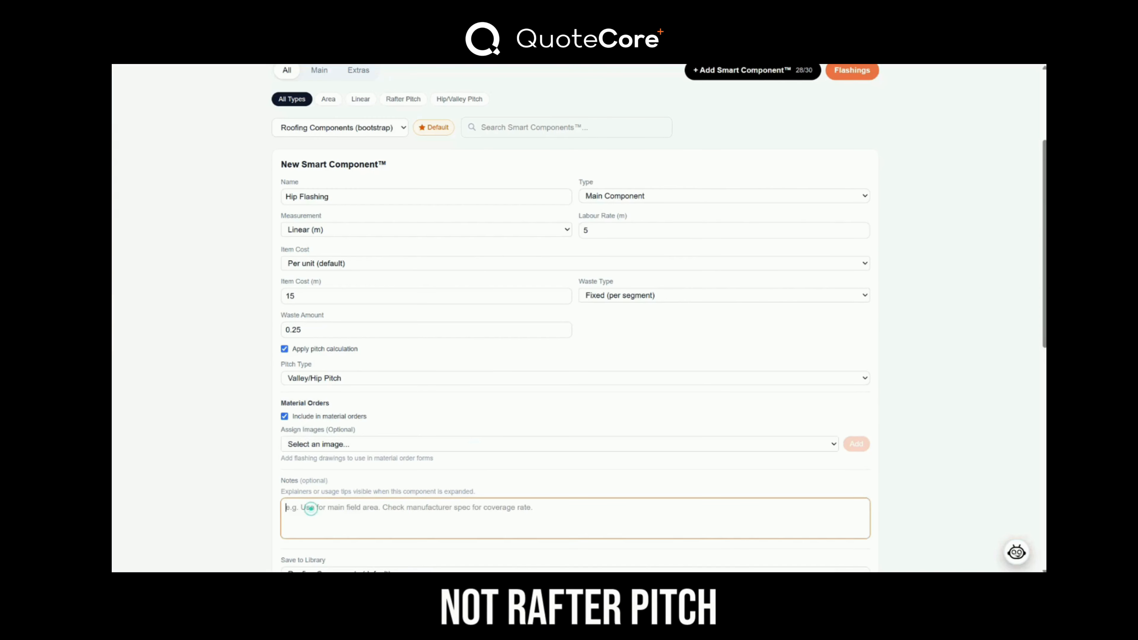
pyautogui.write('Main continuous metal hip flashing for corrugate long run')
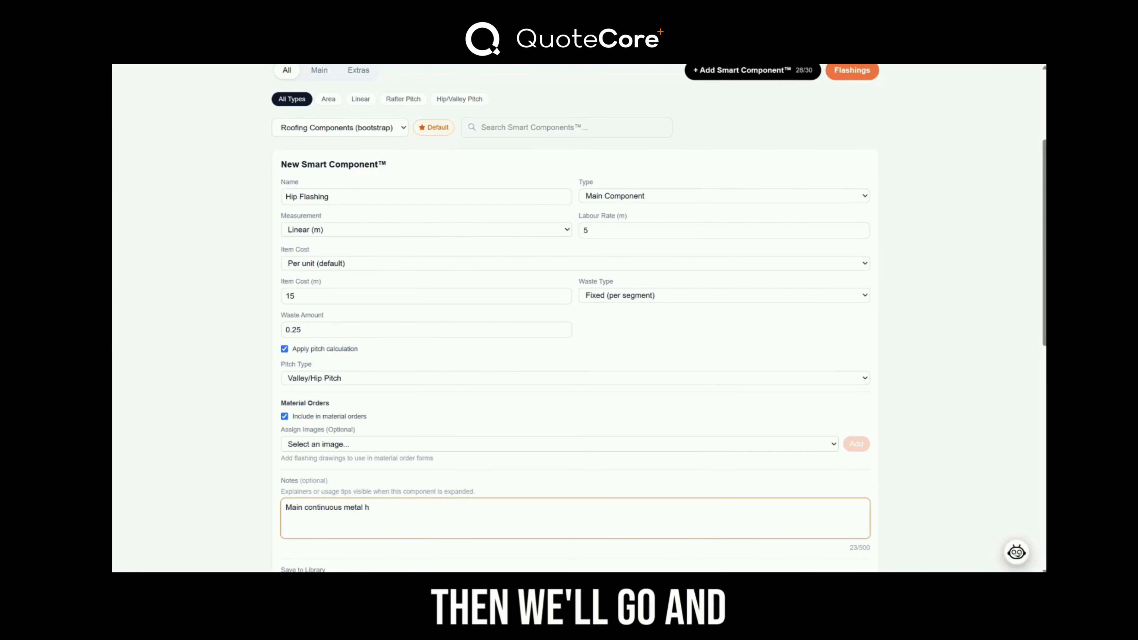
pyautogui.scroll(-4, 360, 383)
pyautogui.click(359, 366)
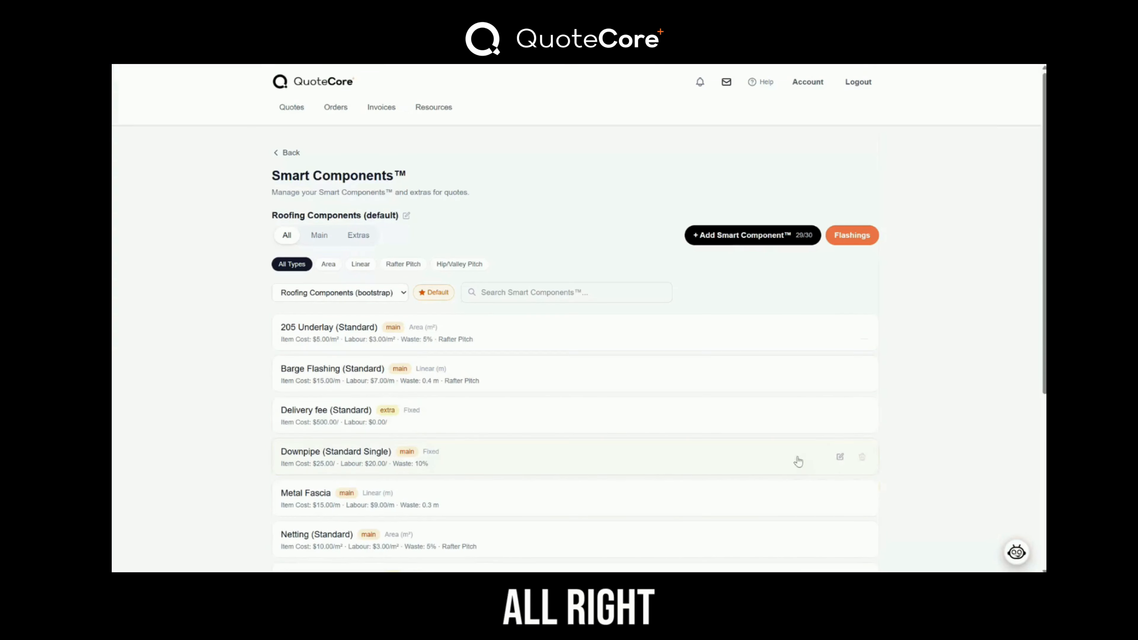
# - Start a new quote with Roofing as the trade and Roofing Components (default) as the component collection
pyautogui.click(291, 108)
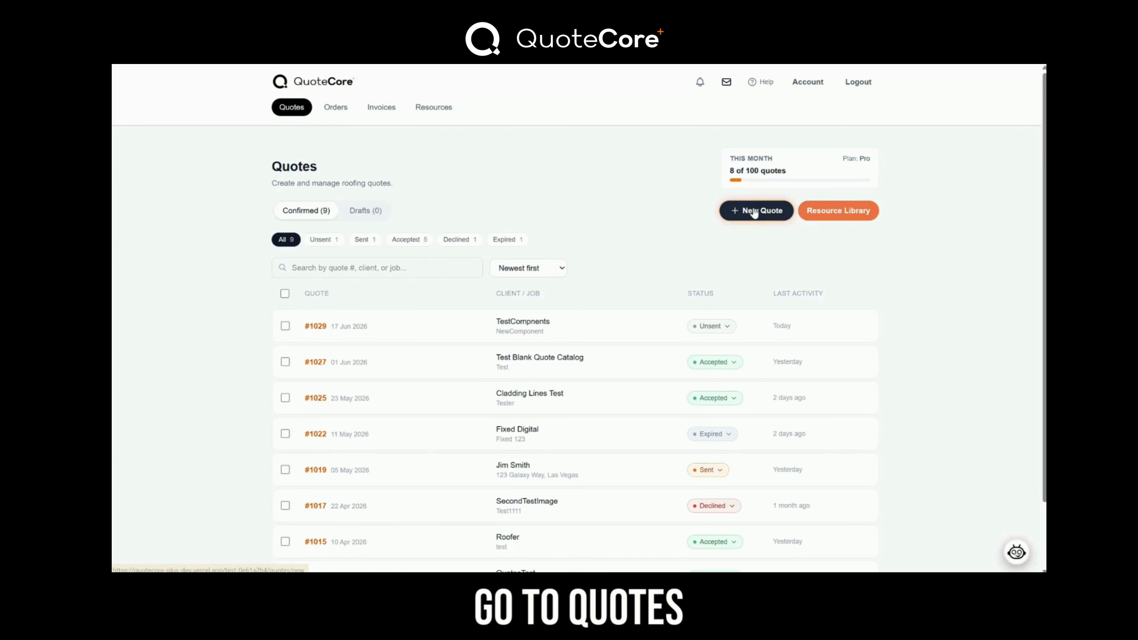
pyautogui.click(755, 212)
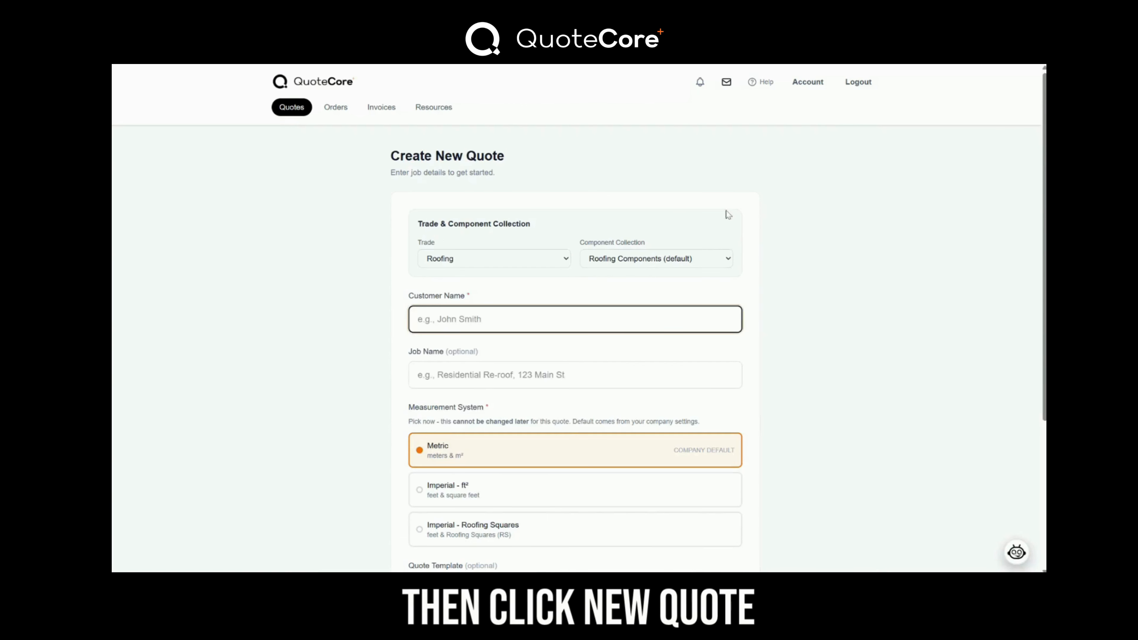
pyautogui.click(567, 259)
pyautogui.click(514, 289)
pyautogui.click(717, 259)
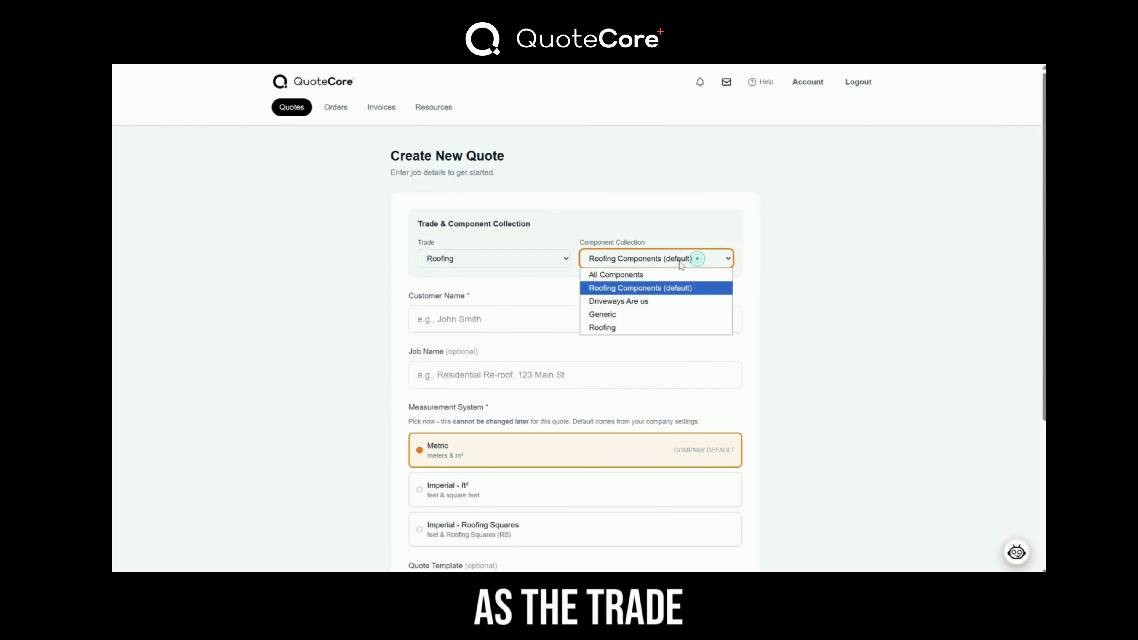
pyautogui.click(640, 287)
# - Enter the customer's full name and use the job's street address as the job name
pyautogui.click(610, 322)
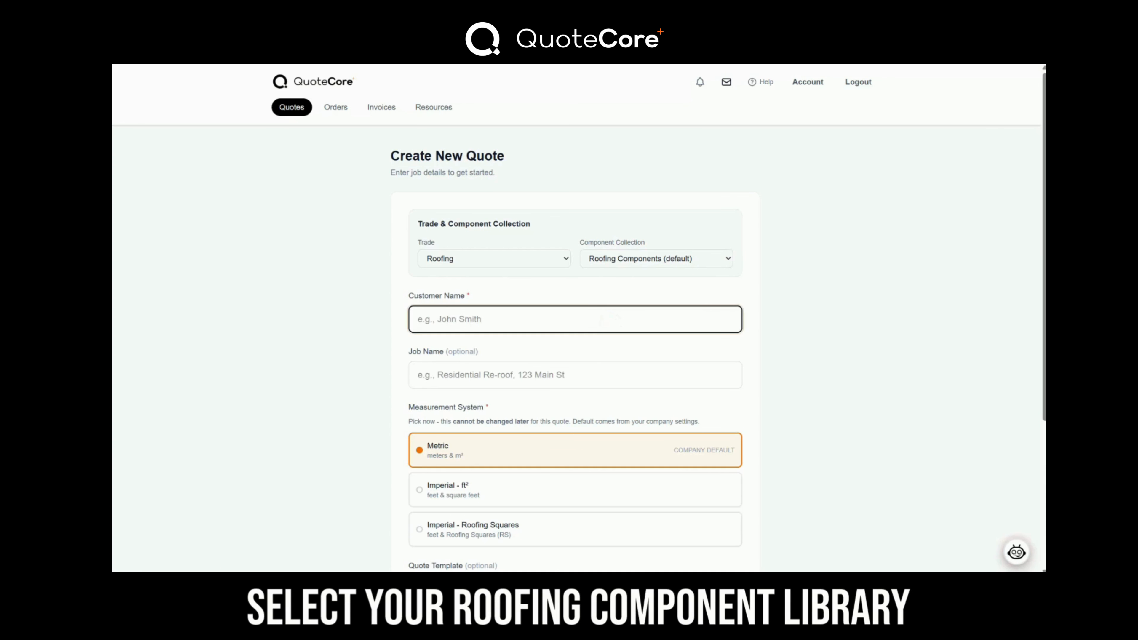
pyautogui.write('James Smith')
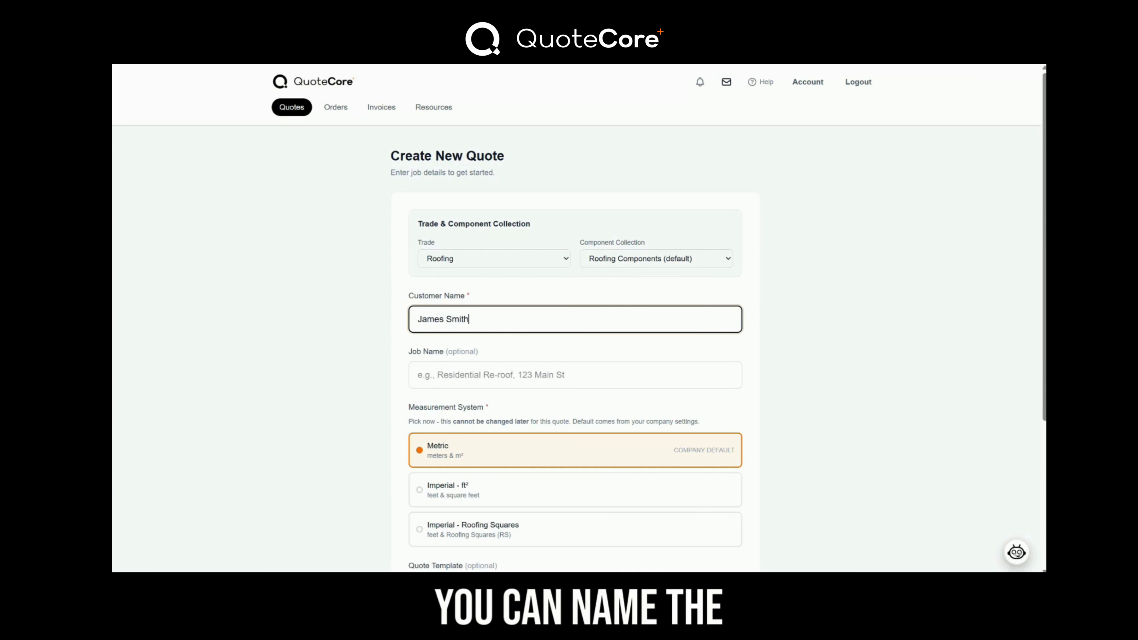
pyautogui.click(547, 379)
pyautogui.write('123')
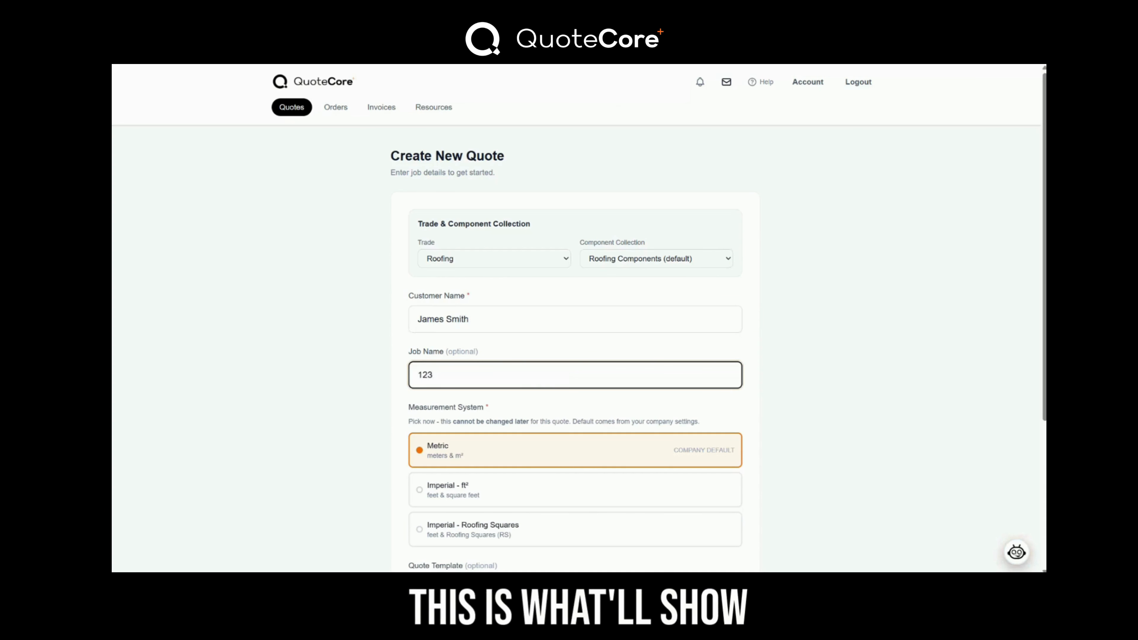
pyautogui.write(' Test Lane')
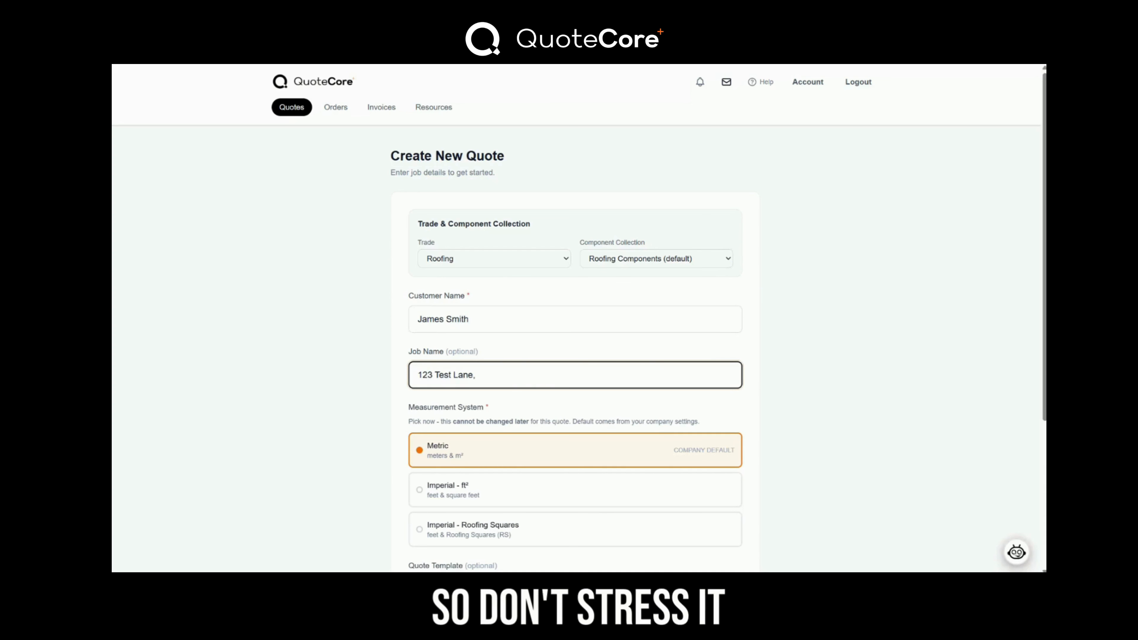
pyautogui.write(', New York')
pyautogui.click(854, 402)
# - Choose Metric as the measurement system and Digital Mode as the quote's entry mode
pyautogui.scroll(-4, 491, 413)
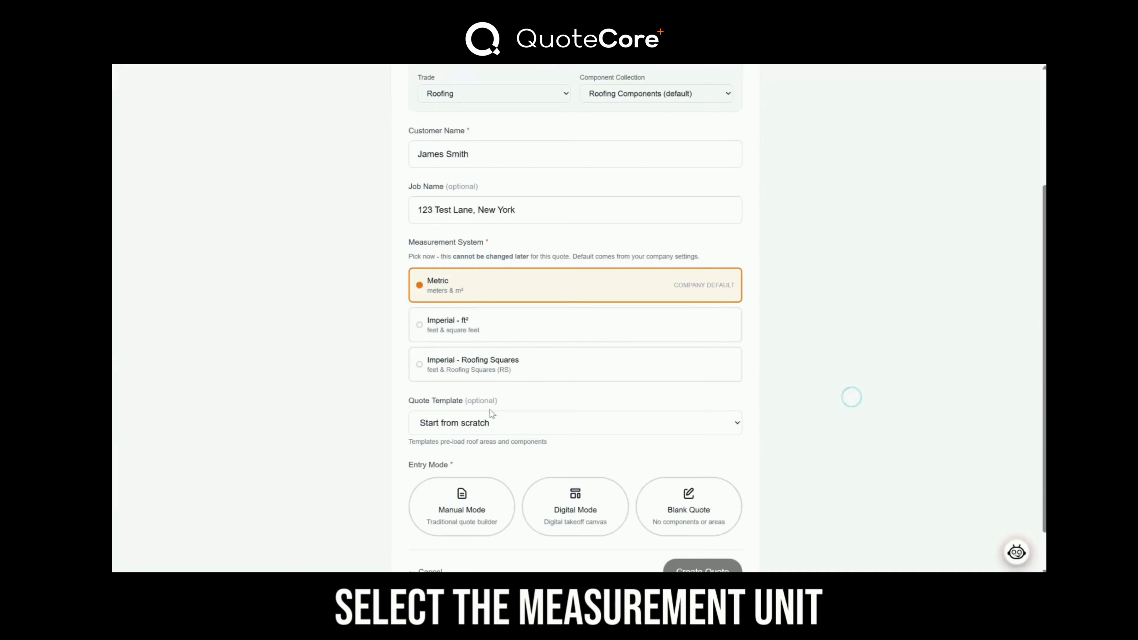
pyautogui.click(471, 285)
pyautogui.scroll(-1, 800, 369)
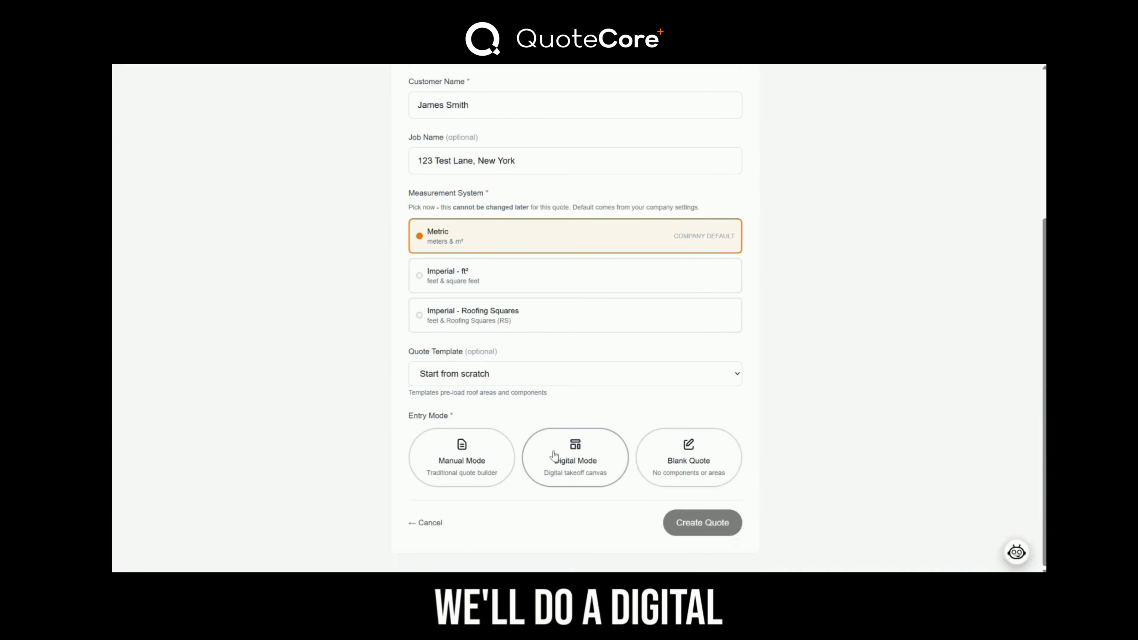
pyautogui.click(582, 453)
# - Upload the RoofPlan file as the plan and start the digital takeoff
pyautogui.scroll(-3, 818, 419)
pyautogui.click(575, 437)
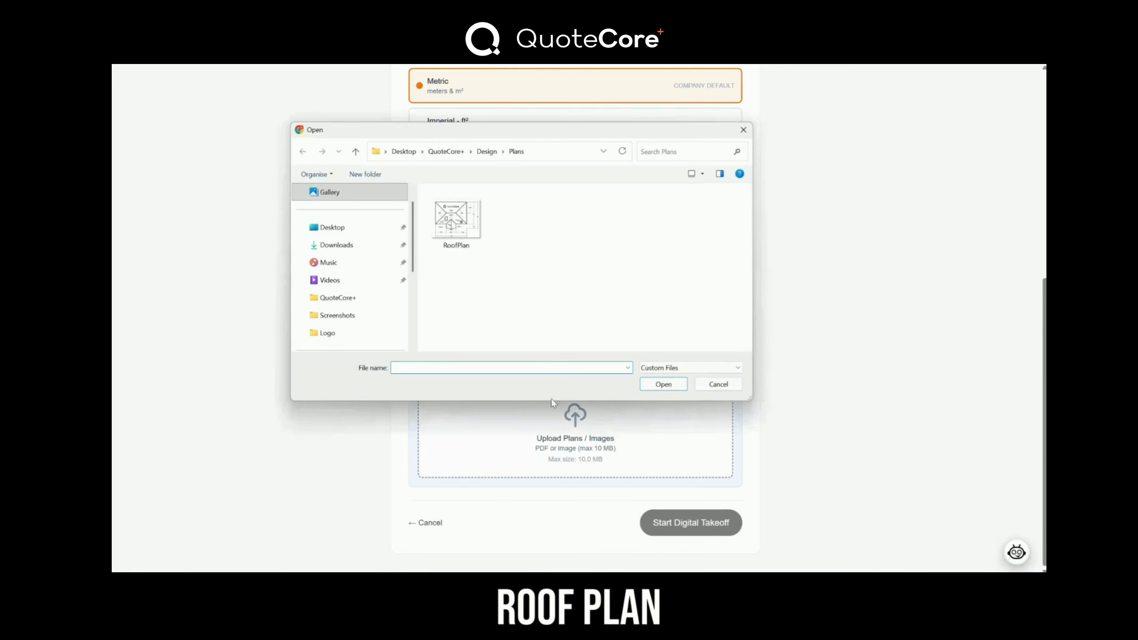
pyautogui.doubleClick(453, 214)
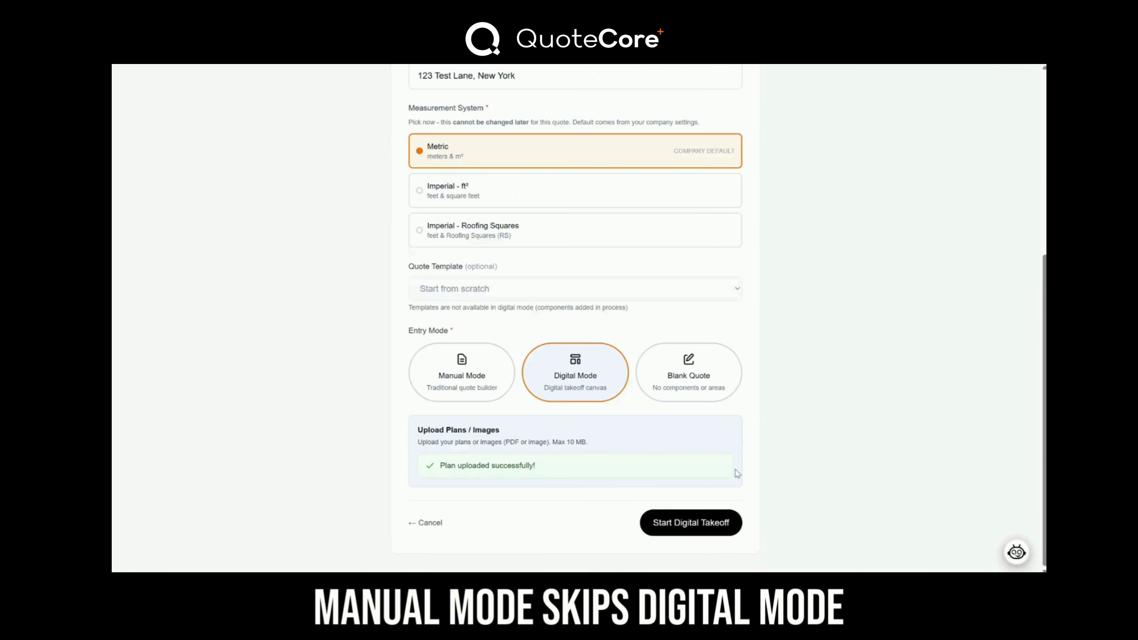
pyautogui.click(696, 529)
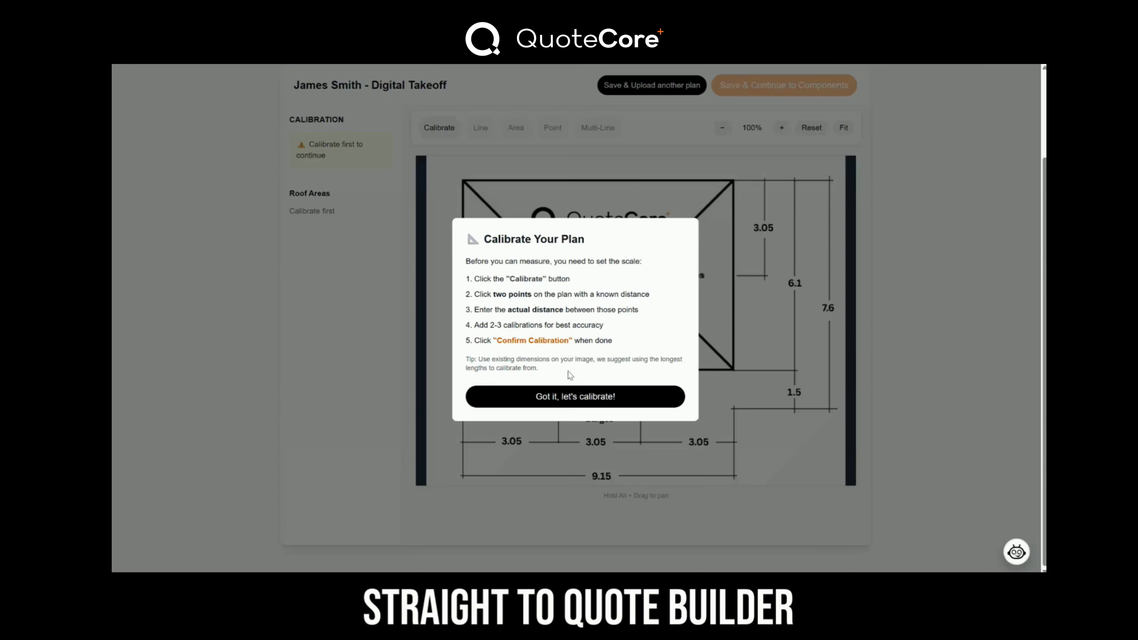
# - Calibrate the plan along the main roof's full-width upper edge with a distance of 9.15 meters
pyautogui.click(577, 399)
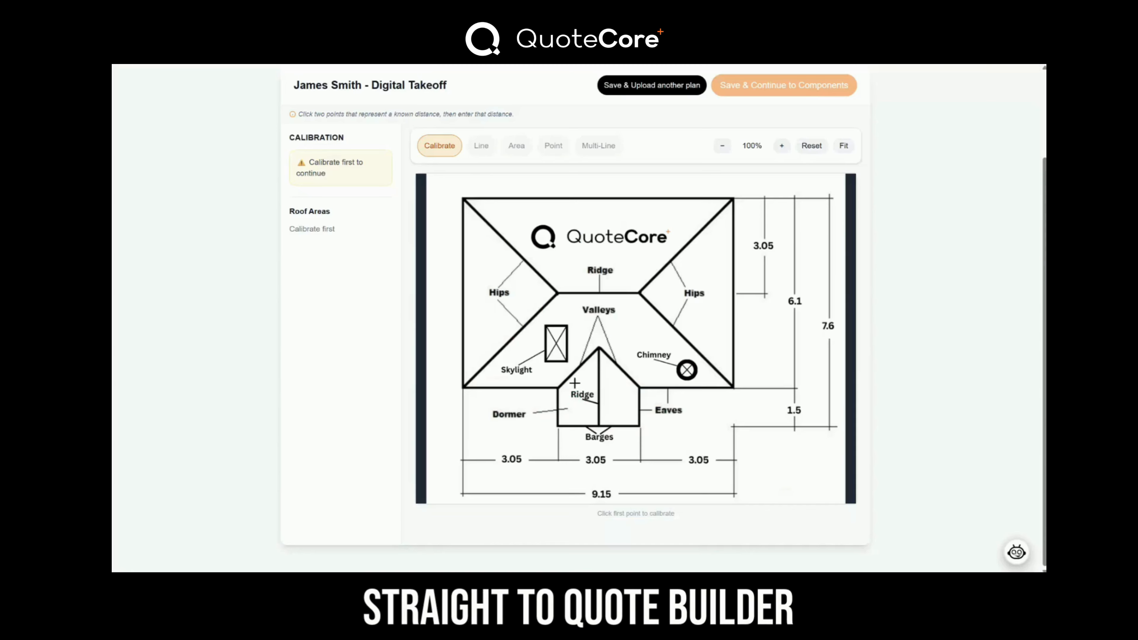
pyautogui.click(462, 198)
pyautogui.click(732, 197)
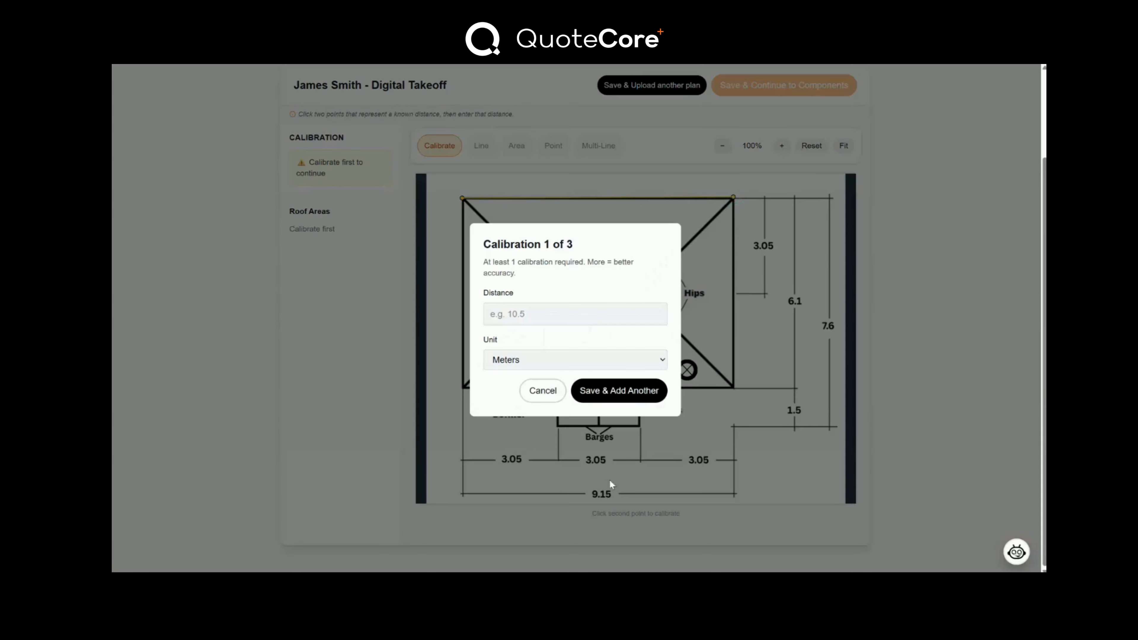
pyautogui.click(529, 308)
pyautogui.write('9')
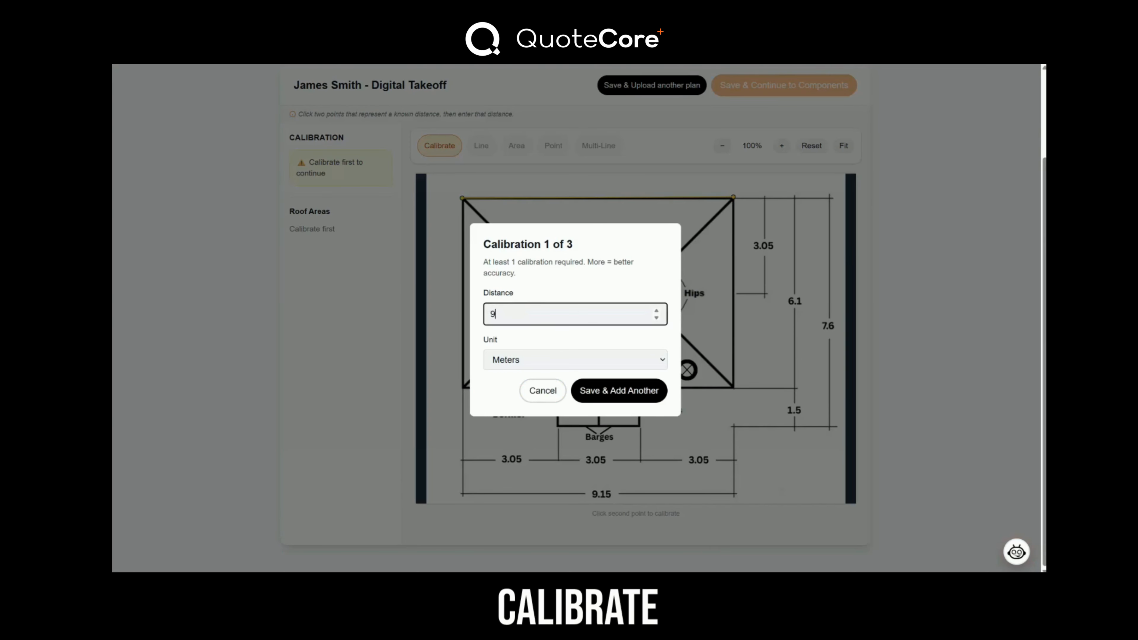
pyautogui.write('.15')
pyautogui.click(599, 388)
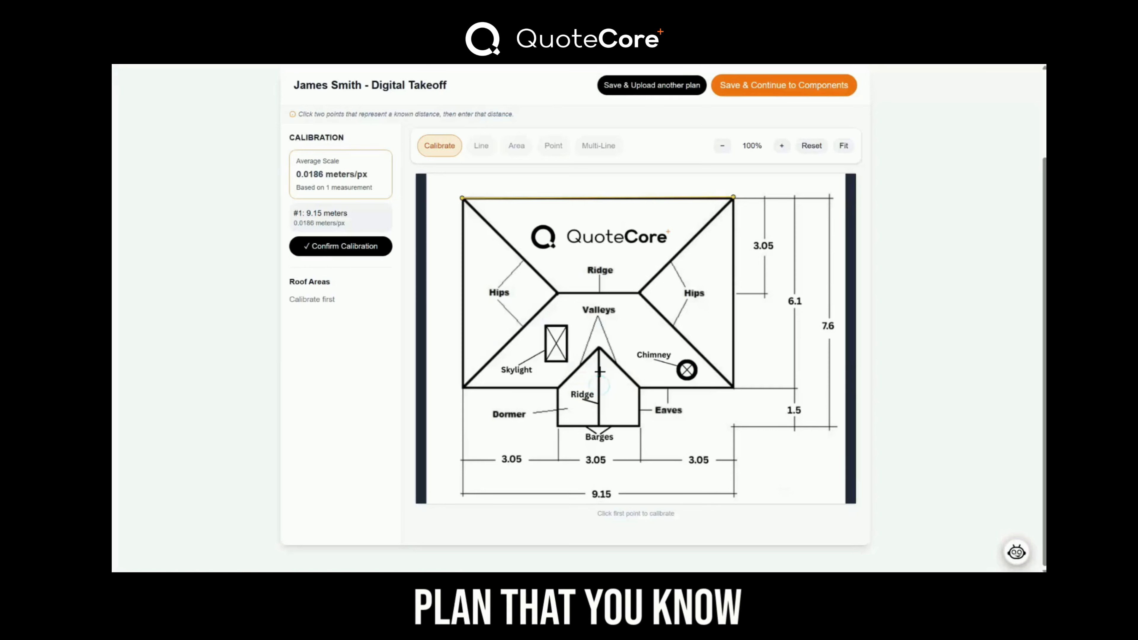
# - Add a second calibration of 7.6 meters along the overall vertical dimension line and confirm the calibration
pyautogui.click(828, 197)
pyautogui.click(828, 426)
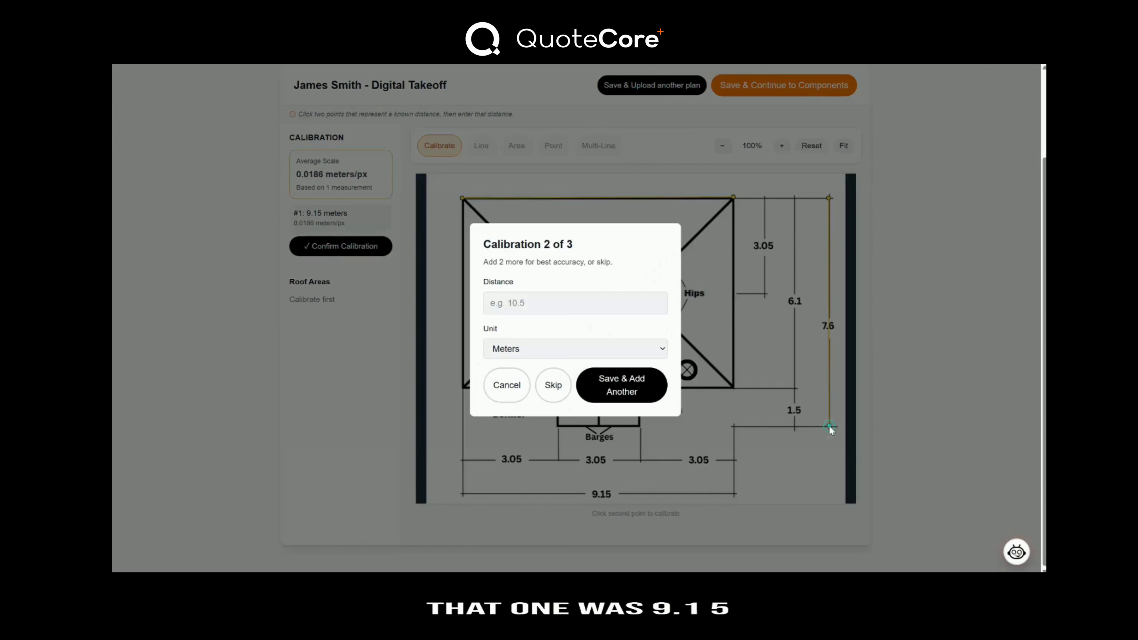
pyautogui.click(545, 304)
pyautogui.write('7.6')
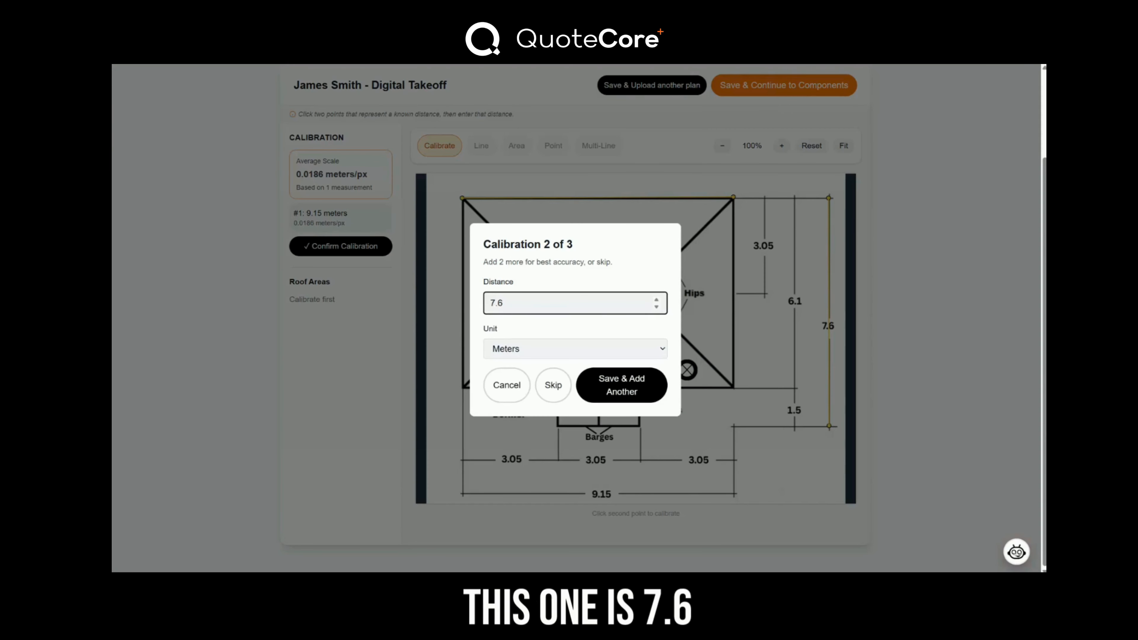
pyautogui.click(632, 377)
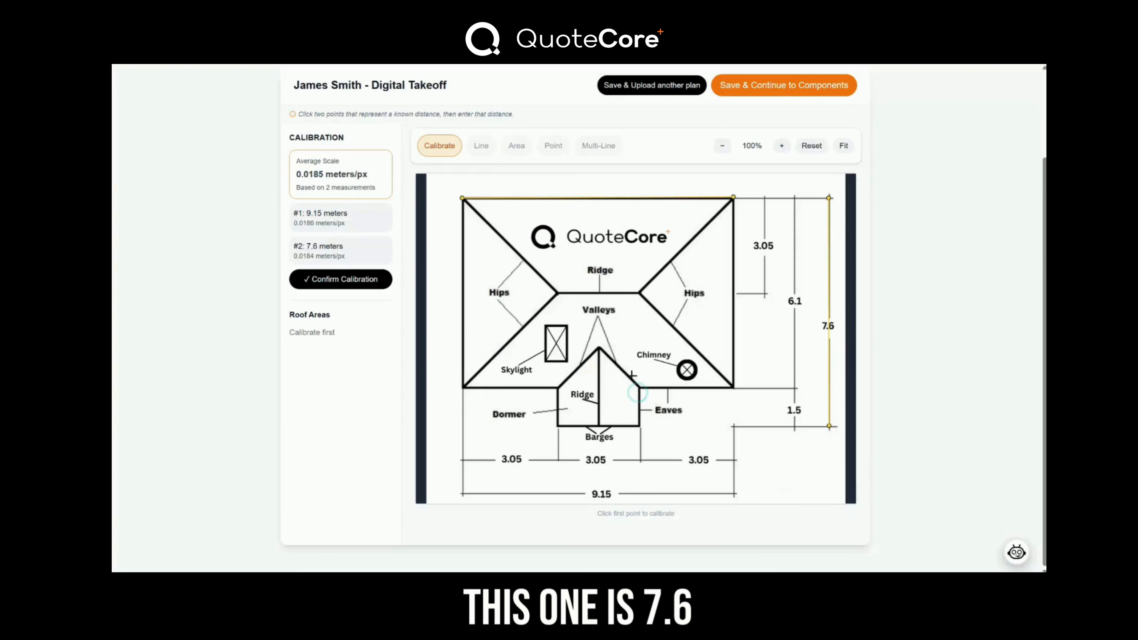
pyautogui.click(340, 279)
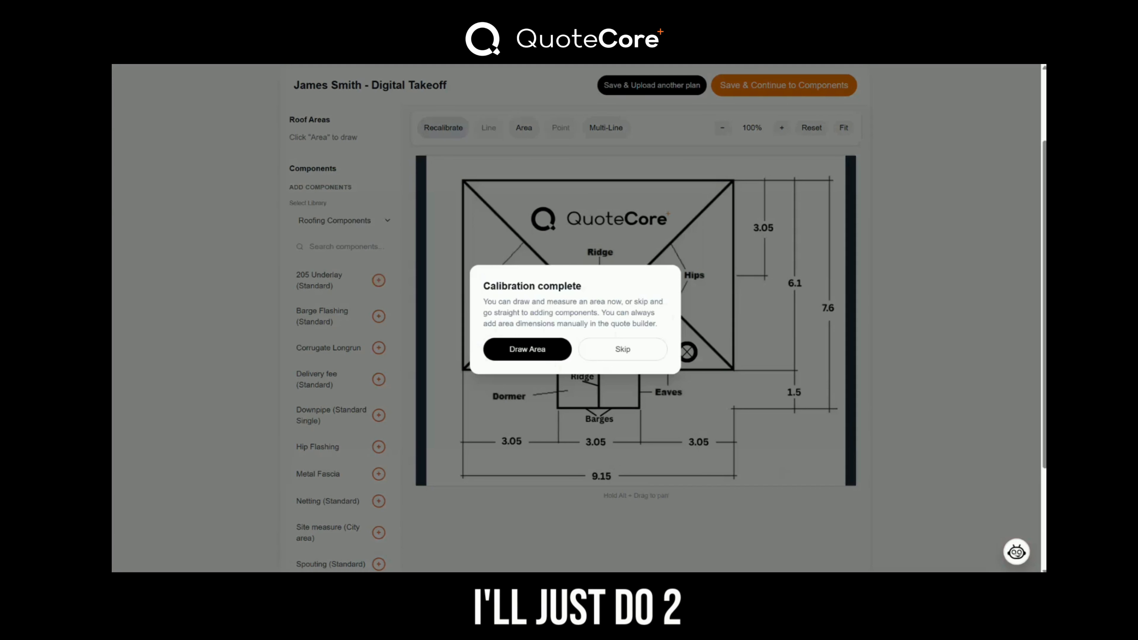
# - Draw a roof area by tracing the outer outline of the main roof and dormer back to its starting corner
pyautogui.click(527, 350)
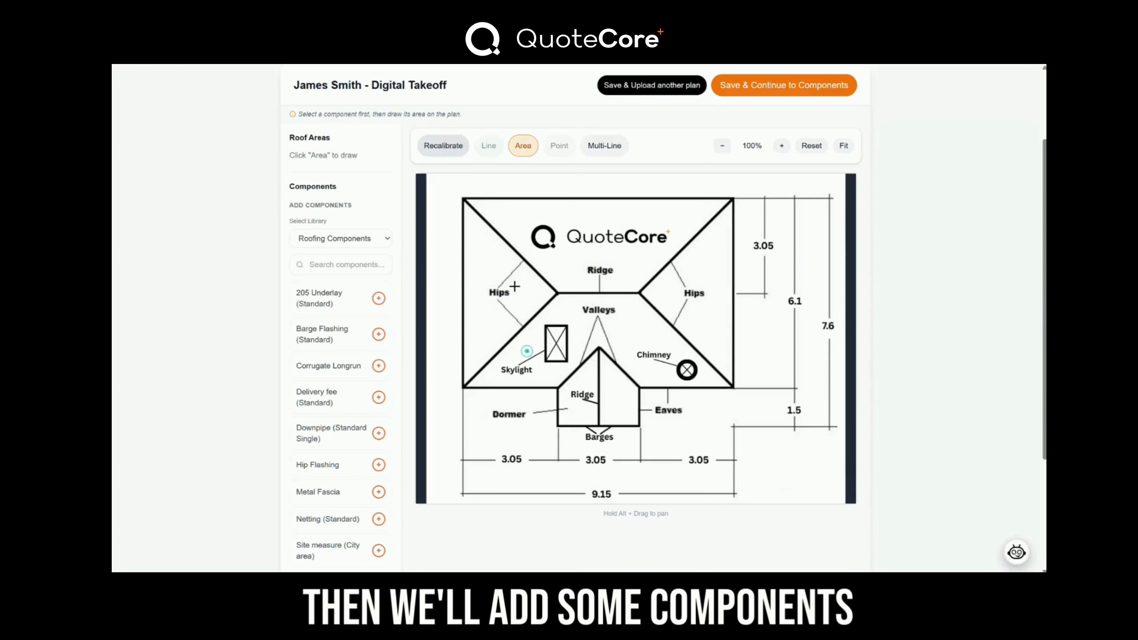
pyautogui.click(462, 197)
pyautogui.click(733, 196)
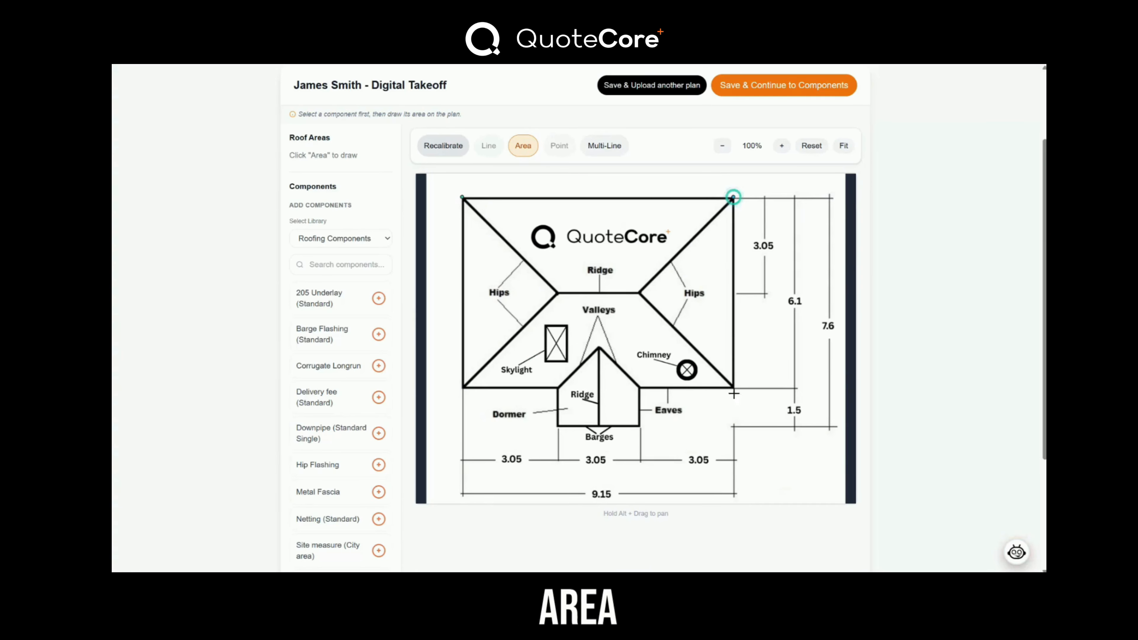
pyautogui.click(734, 388)
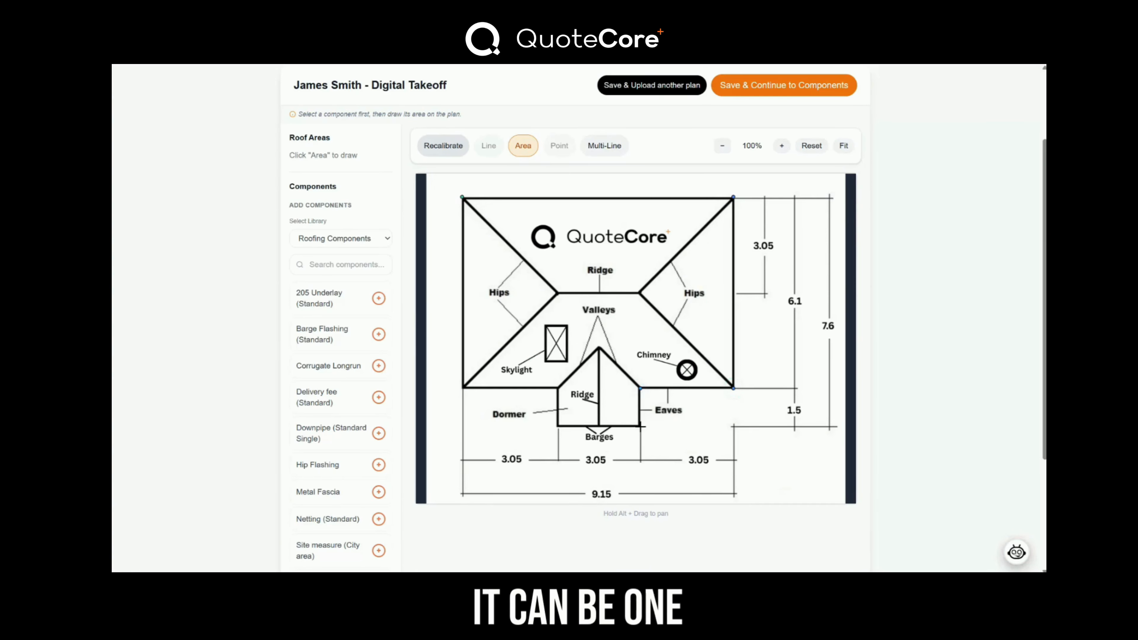
pyautogui.click(640, 425)
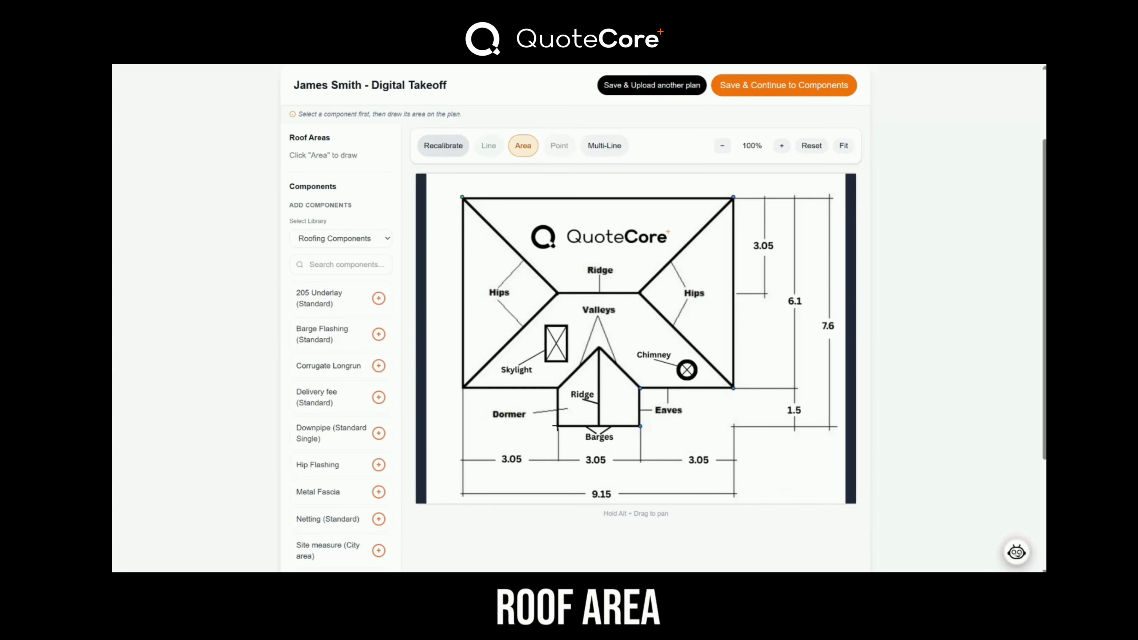
pyautogui.click(558, 389)
pyautogui.click(462, 387)
pyautogui.click(462, 197)
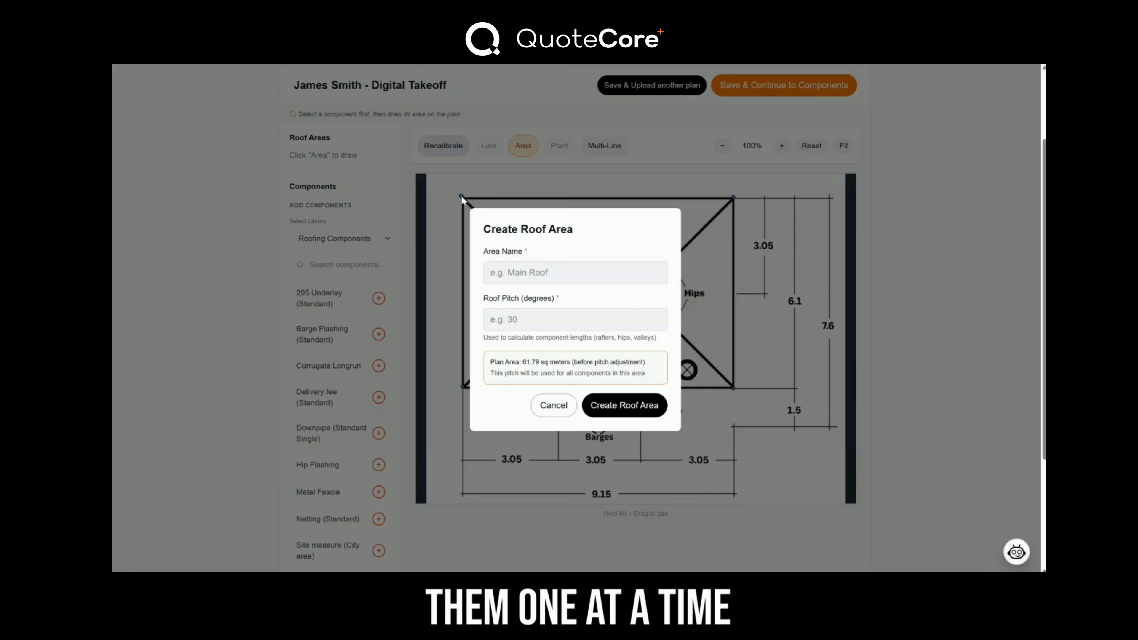
# - Name the traced area "Main Roof Area", set its roof pitch to 25 degrees and create it
pyautogui.click(542, 265)
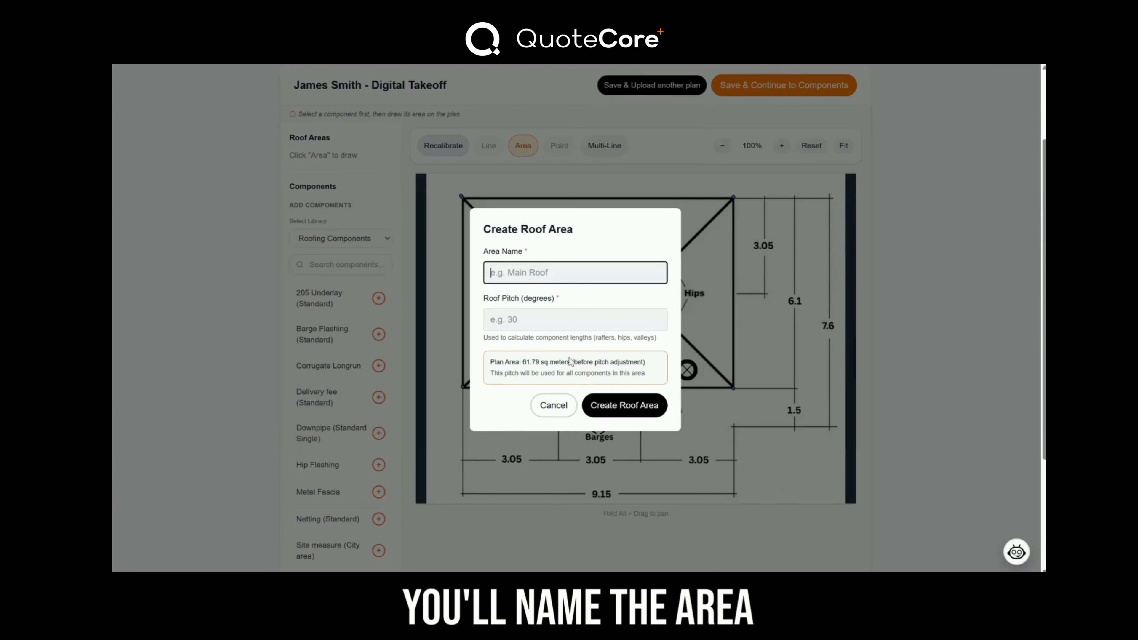
pyautogui.write('Main Roof Area')
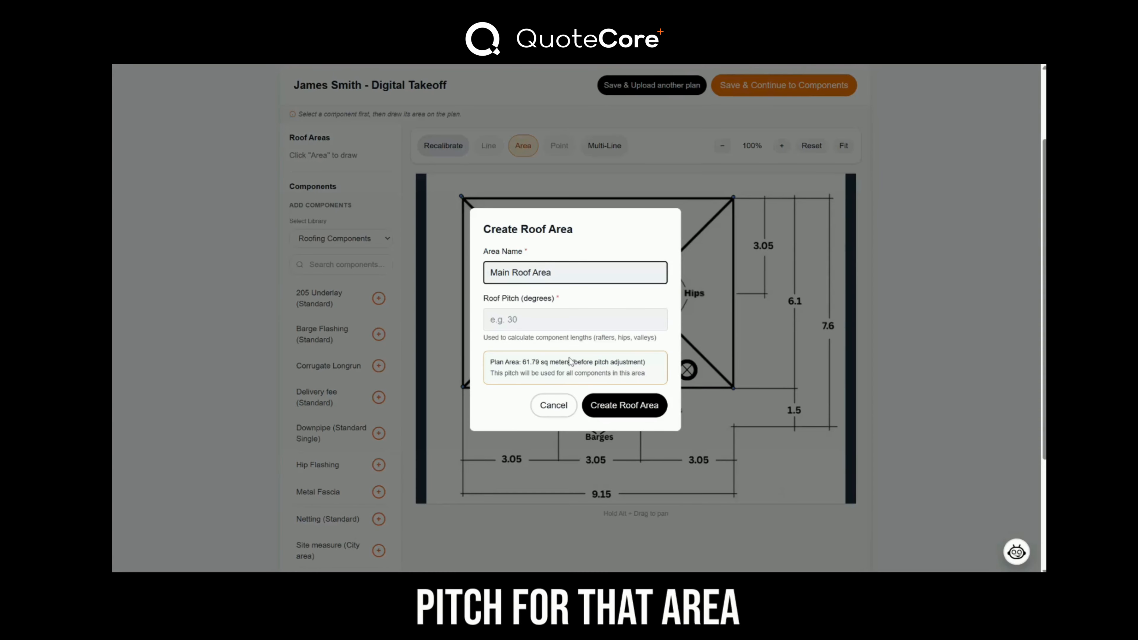
pyautogui.click(537, 320)
pyautogui.write('25')
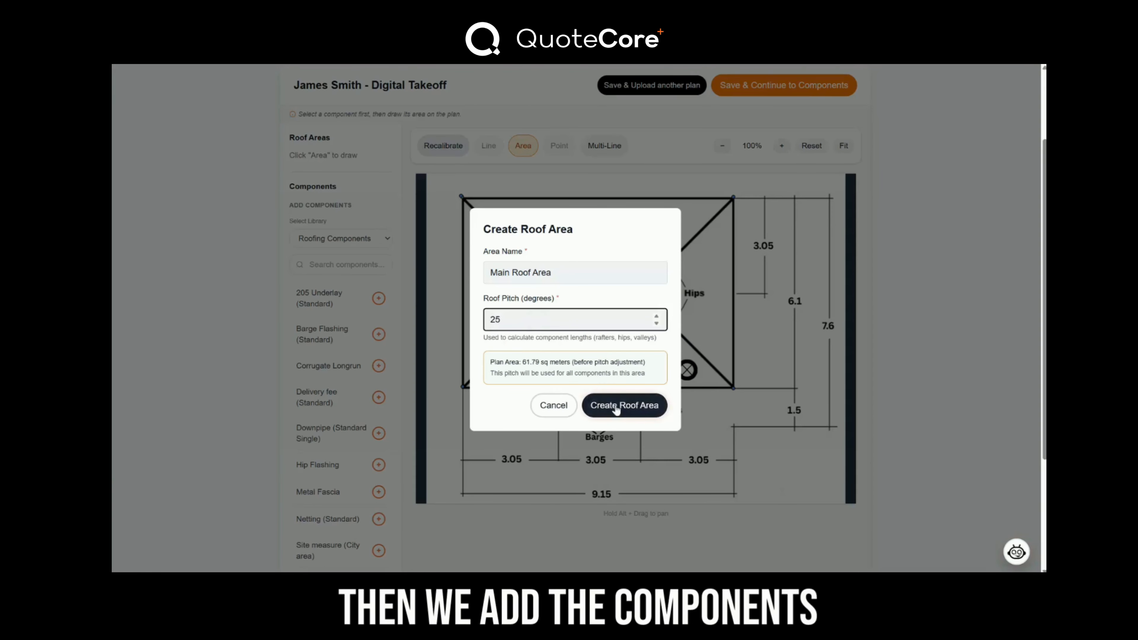
pyautogui.click(616, 406)
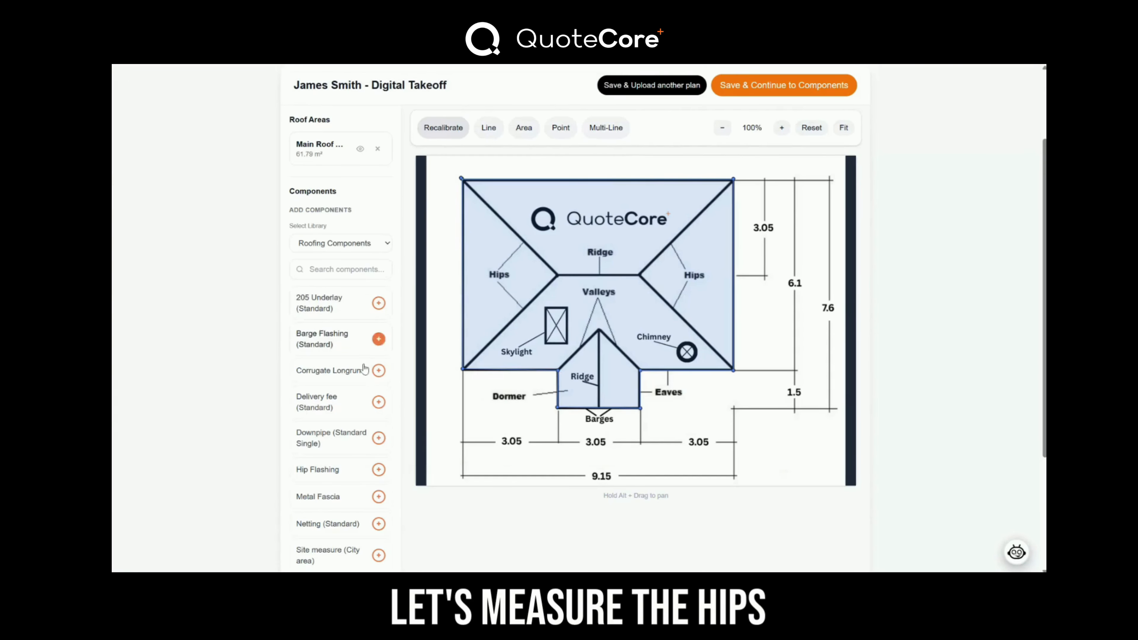
# - Add the Hip Flashing component and measure the two hips at the left end of the roof plan
pyautogui.scroll(-1, 354, 453)
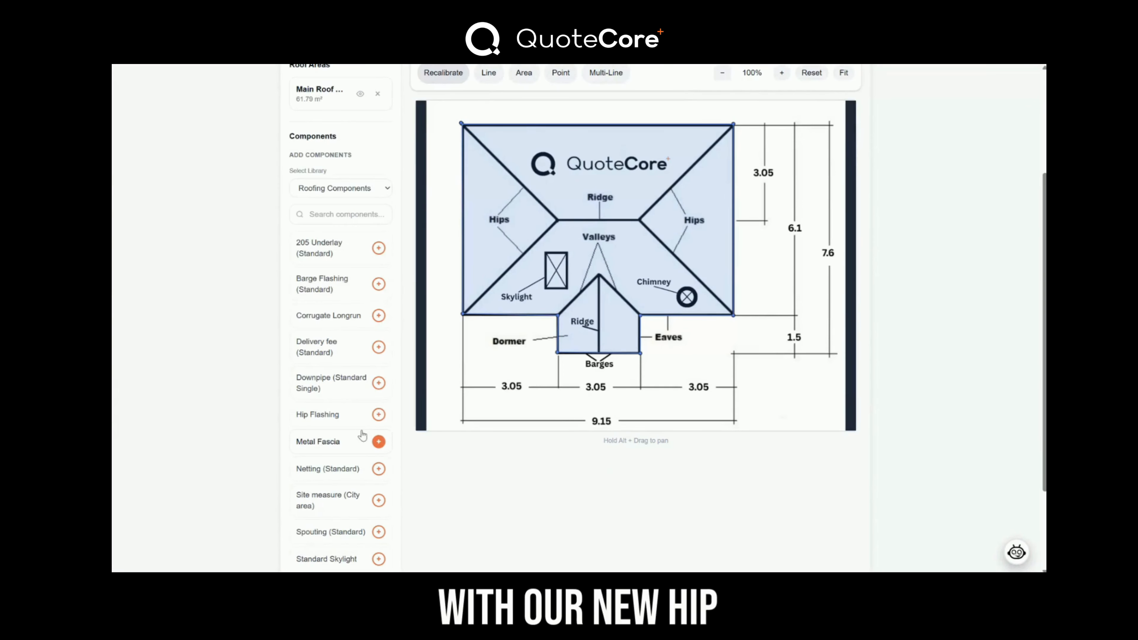
pyautogui.click(378, 415)
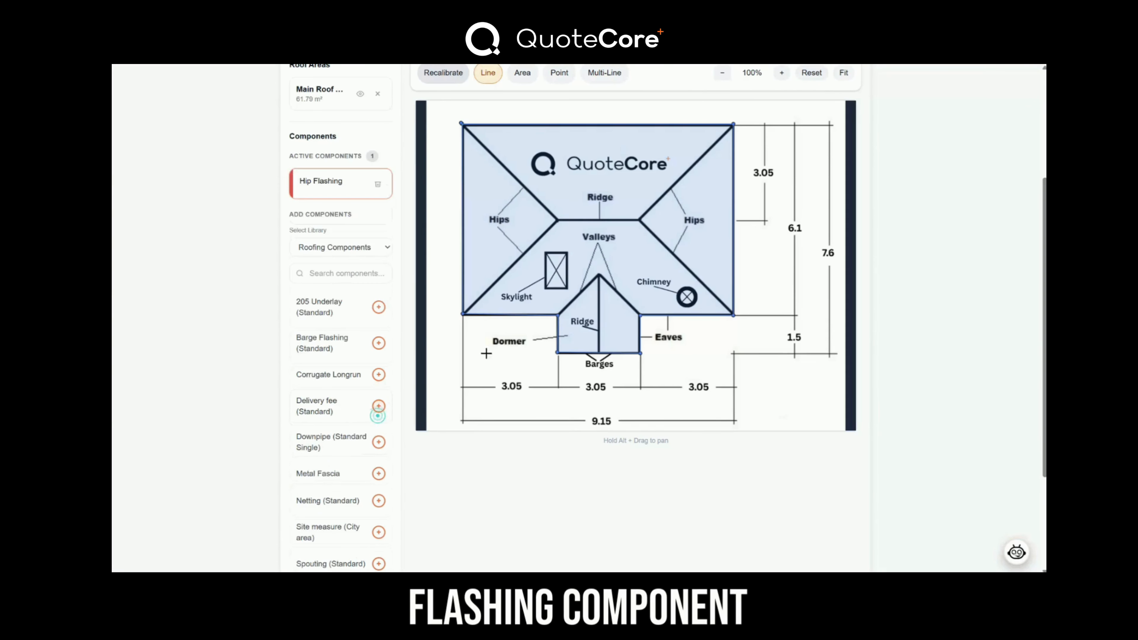
pyautogui.click(558, 219)
pyautogui.click(621, 355)
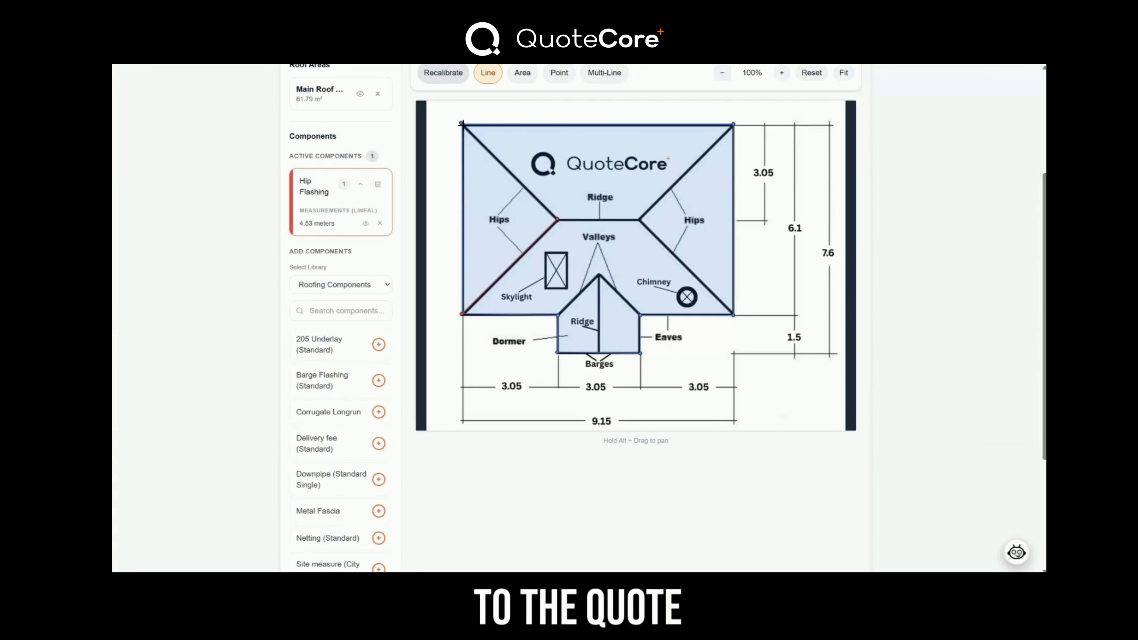
pyautogui.click(461, 123)
pyautogui.click(557, 219)
pyautogui.click(630, 357)
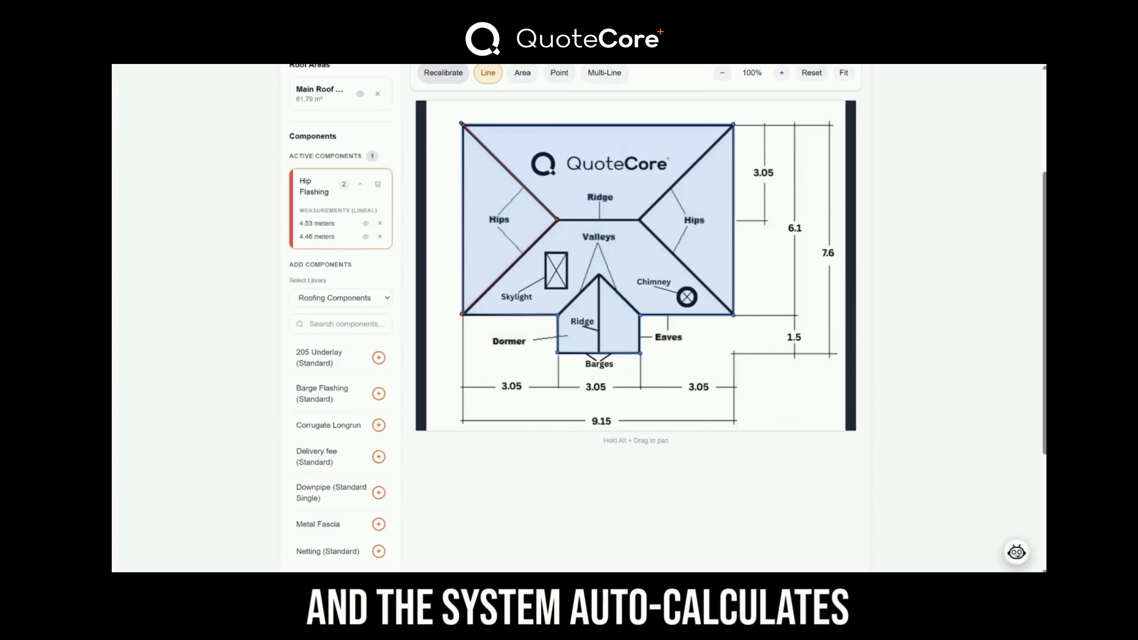
# - Check the two Hip Flashing measurements by hiding and showing each on the plan, and collapse their list
pyautogui.click(361, 185)
pyautogui.click(360, 186)
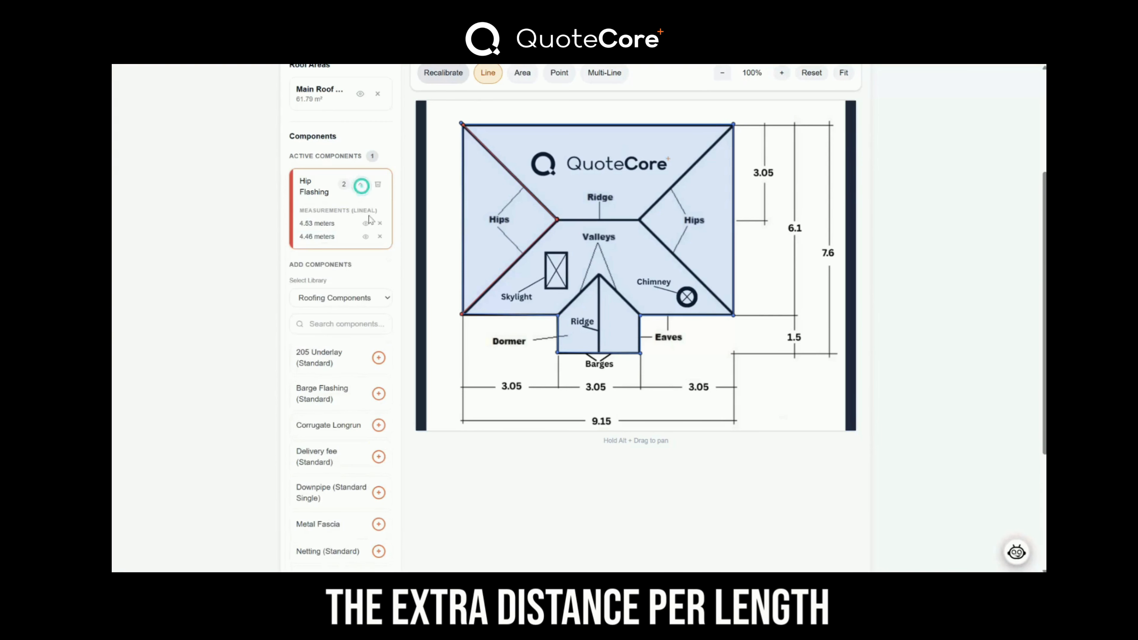
pyautogui.click(366, 222)
pyautogui.click(366, 222)
pyautogui.click(366, 236)
pyautogui.click(366, 236)
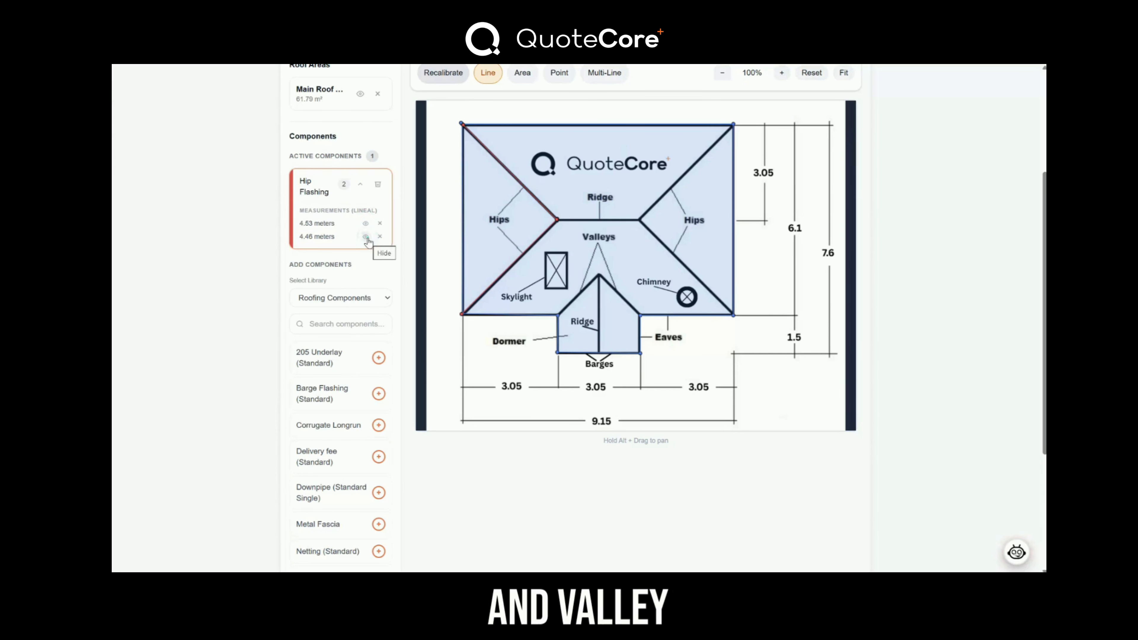
pyautogui.click(361, 186)
# - Add the Valley Flashing (Standard) component, measure both dormer valleys on the plan, and collapse its measurement list
pyautogui.scroll(1, 376, 390)
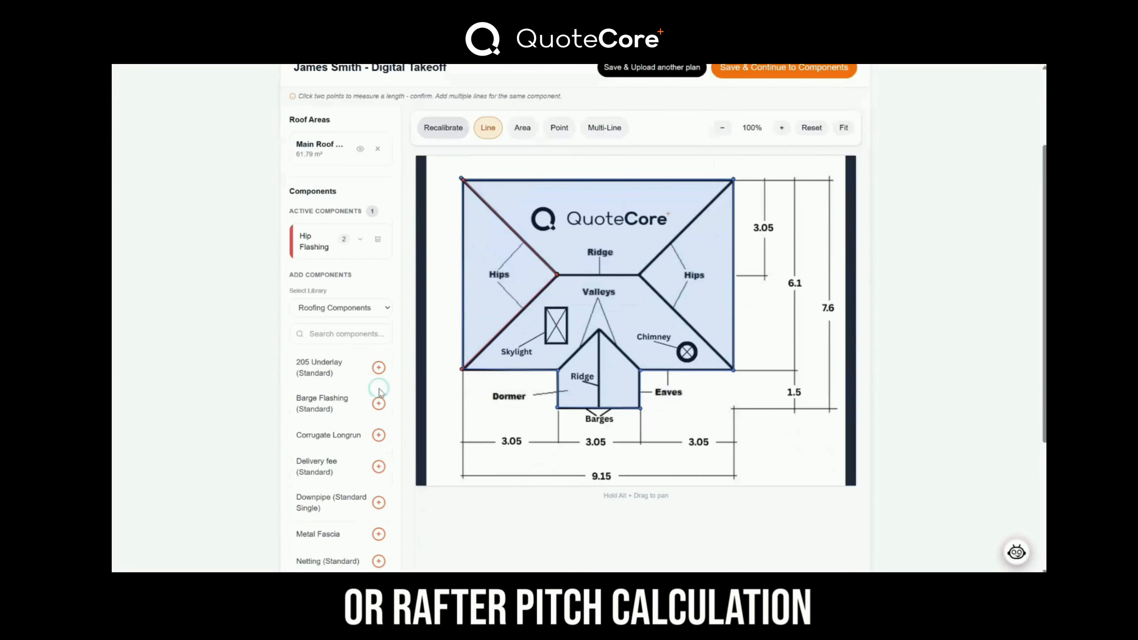
pyautogui.scroll(-2, 376, 390)
pyautogui.scroll(-1, 350, 456)
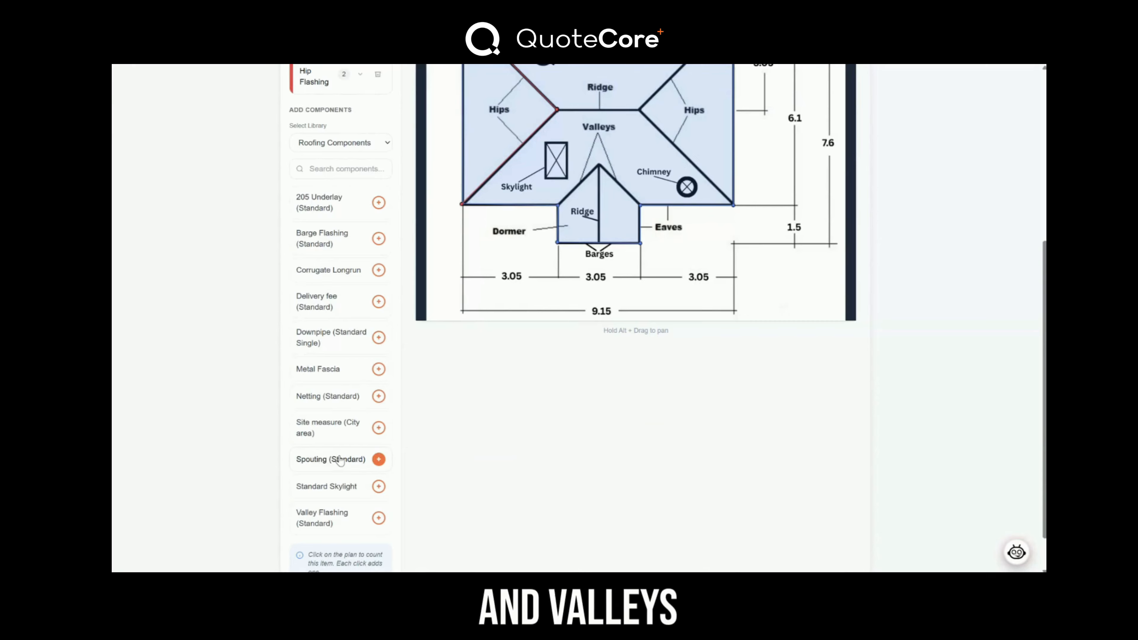
pyautogui.click(378, 519)
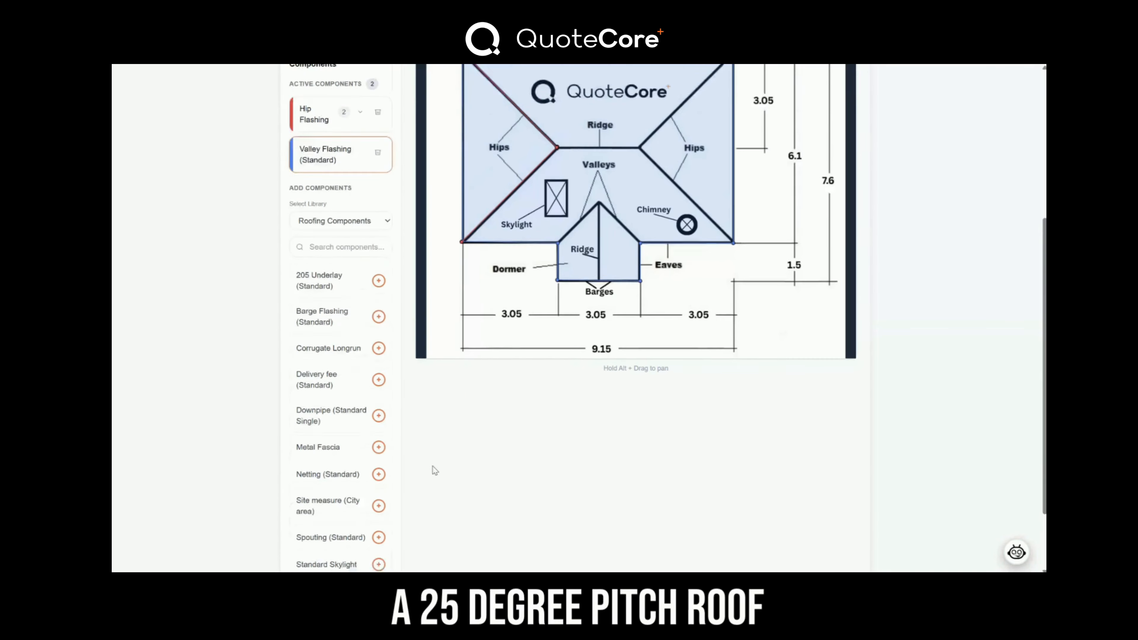
pyautogui.moveTo(557, 314)
pyautogui.mouseDown()
pyautogui.moveTo(598, 275)
pyautogui.moveTo(642, 317)
pyautogui.mouseUp()
pyautogui.click(622, 353)
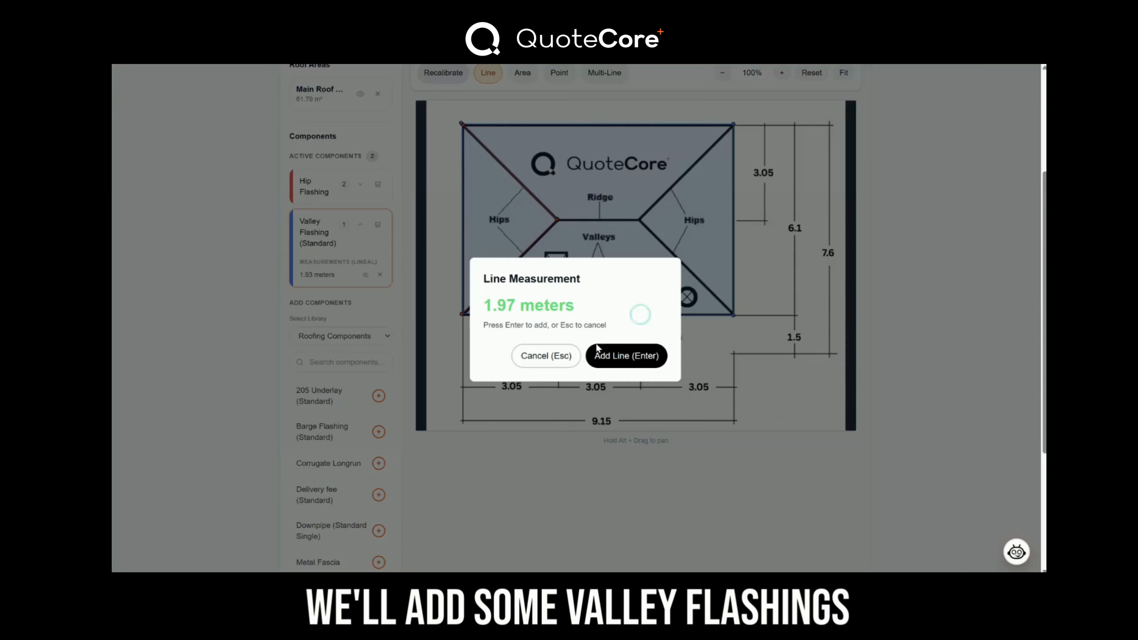
pyautogui.click(625, 354)
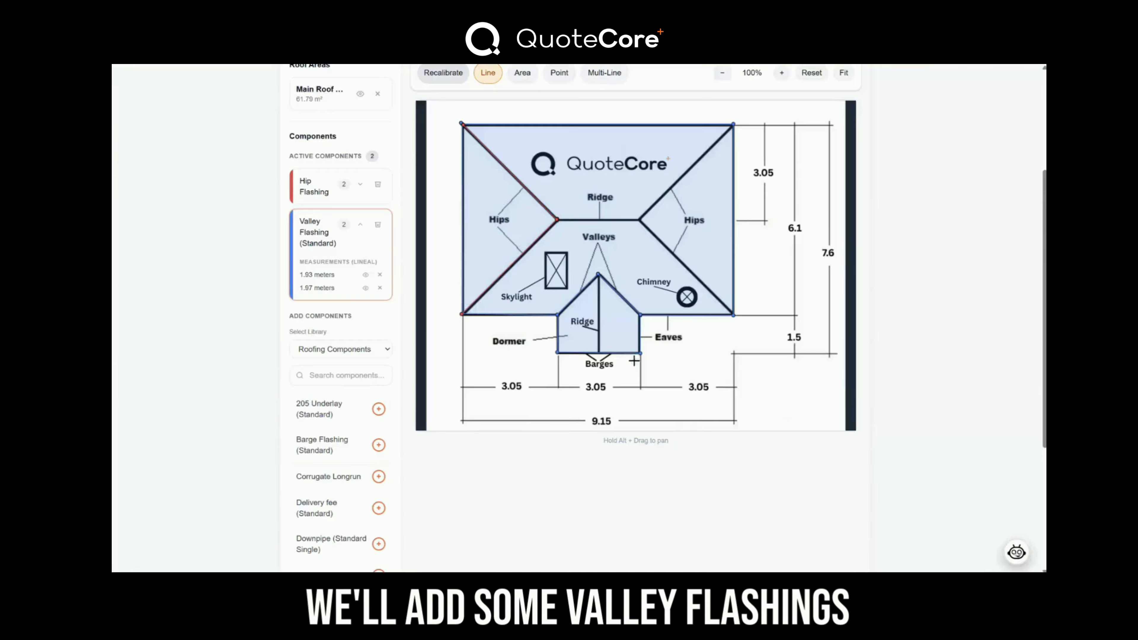
pyautogui.click(362, 226)
# - Add the Standard Skylight component and mark the skylight on the roof plan as one item
pyautogui.scroll(-5, 353, 448)
pyautogui.click(378, 482)
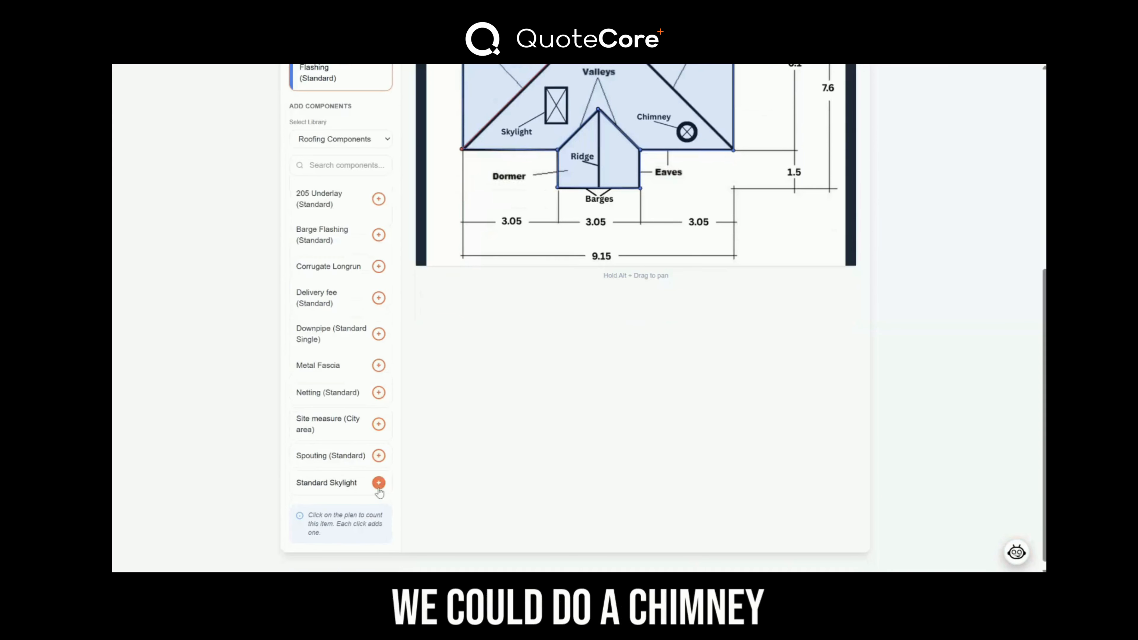
pyautogui.scroll(4, 495, 482)
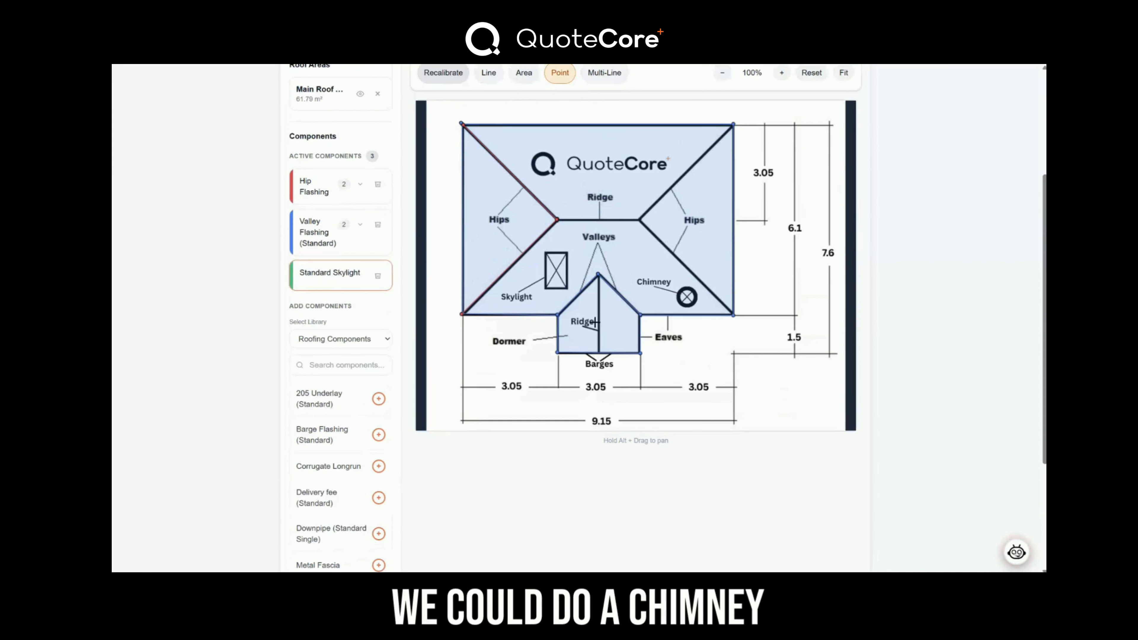
pyautogui.click(556, 271)
pyautogui.click(614, 346)
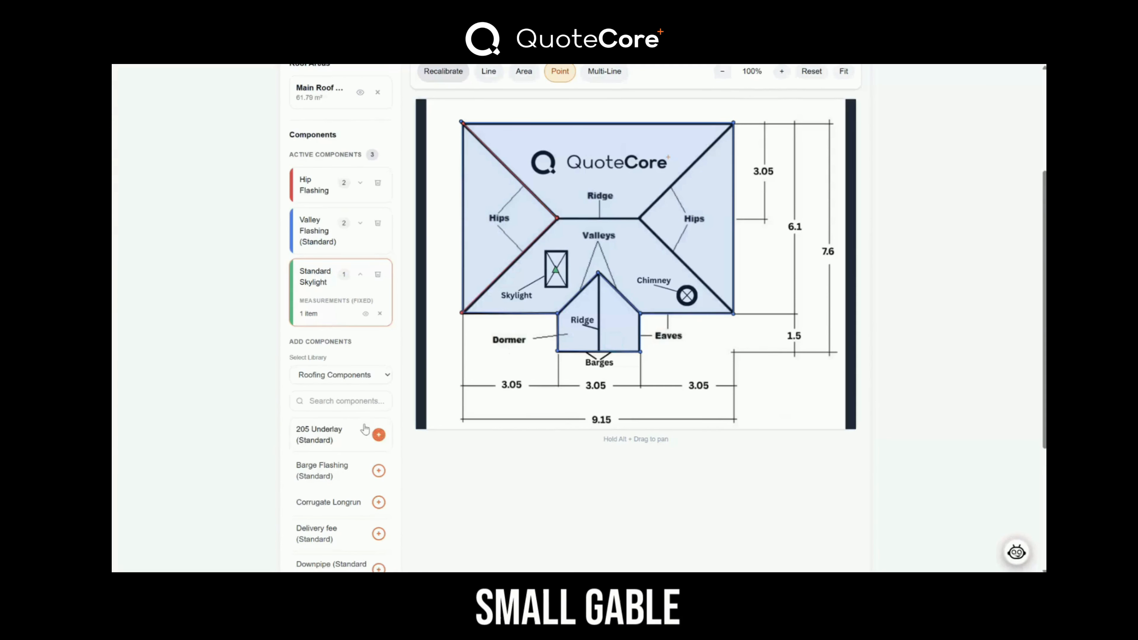
# - Add the Barge Flashing (Standard) component, measure both barges along the dormer's front edge, and collapse its measurement list
pyautogui.scroll(-2, 365, 429)
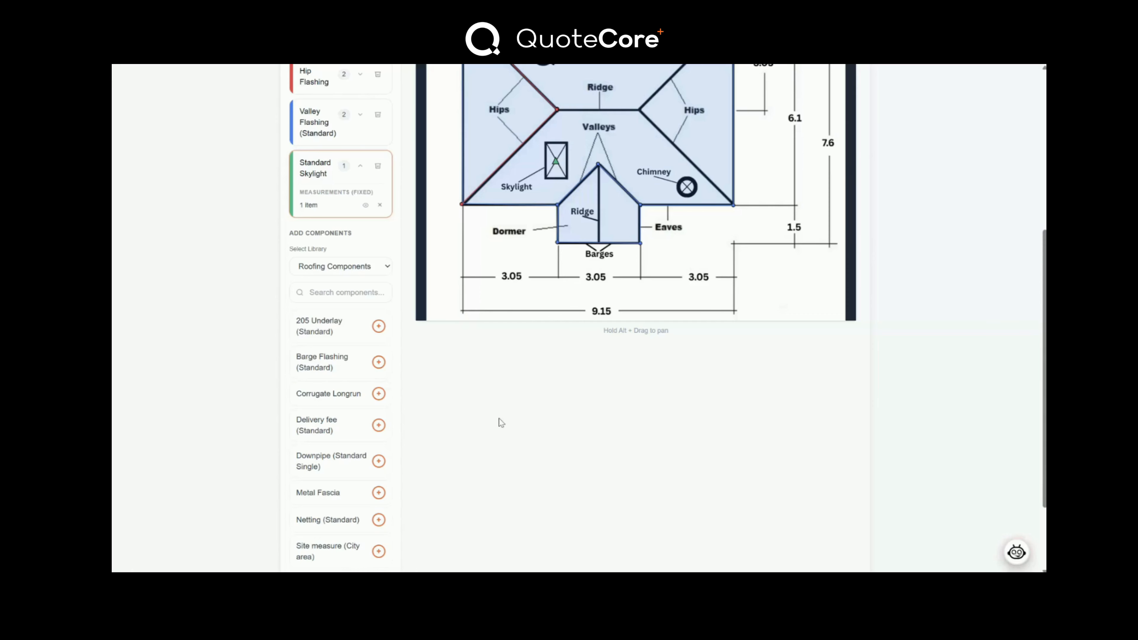
pyautogui.scroll(2, 501, 423)
pyautogui.scroll(-2, 378, 426)
pyautogui.click(379, 358)
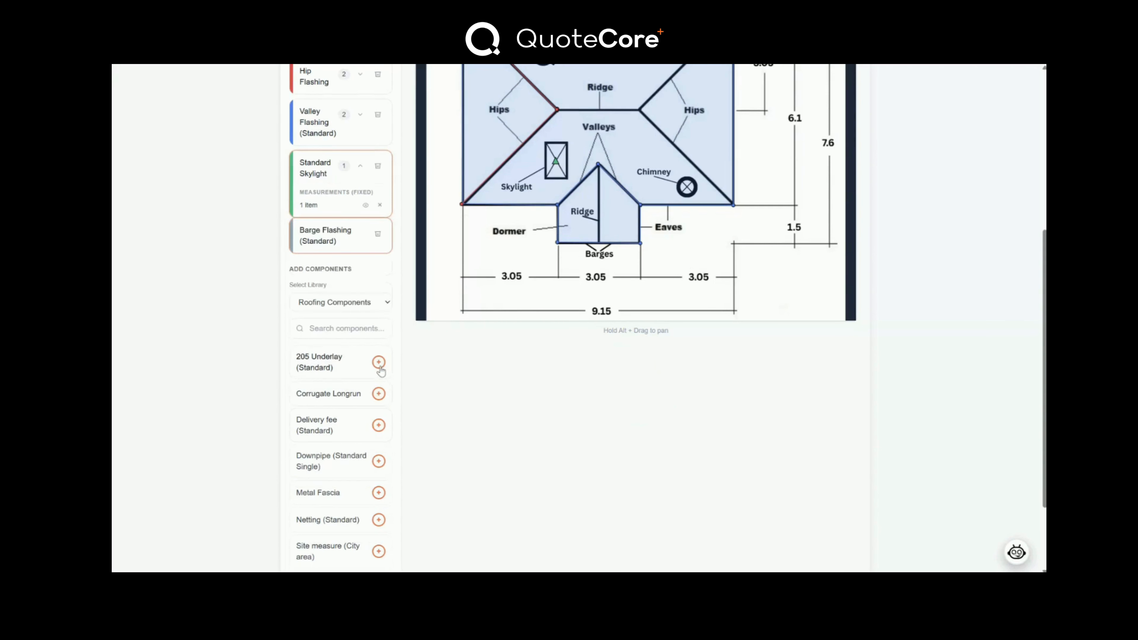
pyautogui.scroll(4, 407, 224)
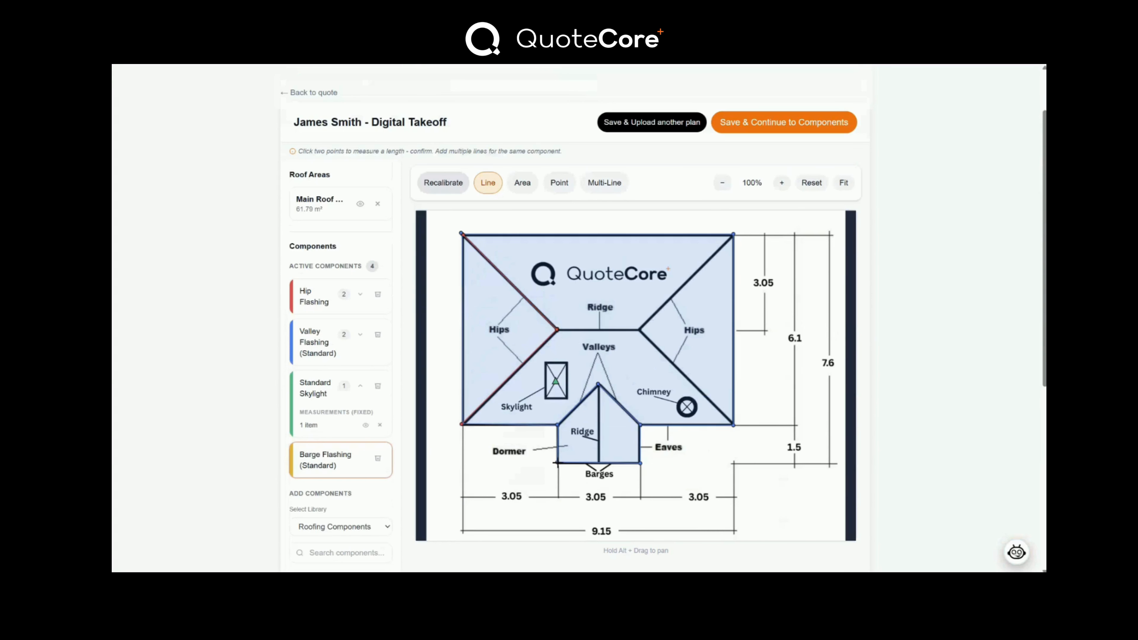
pyautogui.click(599, 461)
pyautogui.click(608, 357)
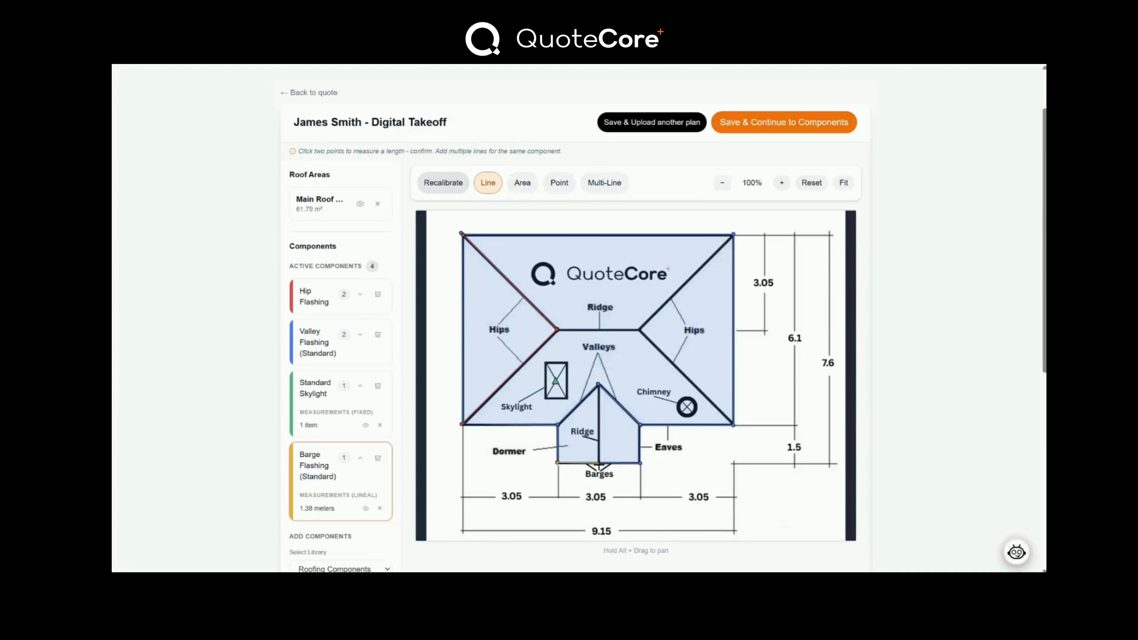
pyautogui.click(598, 462)
pyautogui.click(640, 462)
pyautogui.click(624, 353)
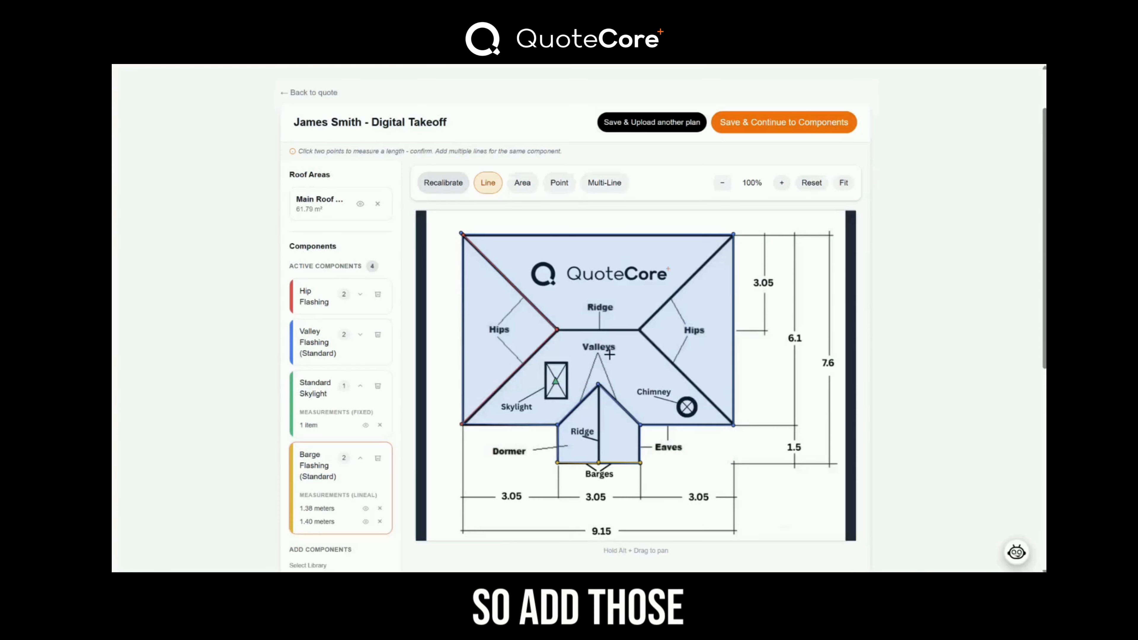
pyautogui.scroll(-2, 362, 403)
pyautogui.click(361, 403)
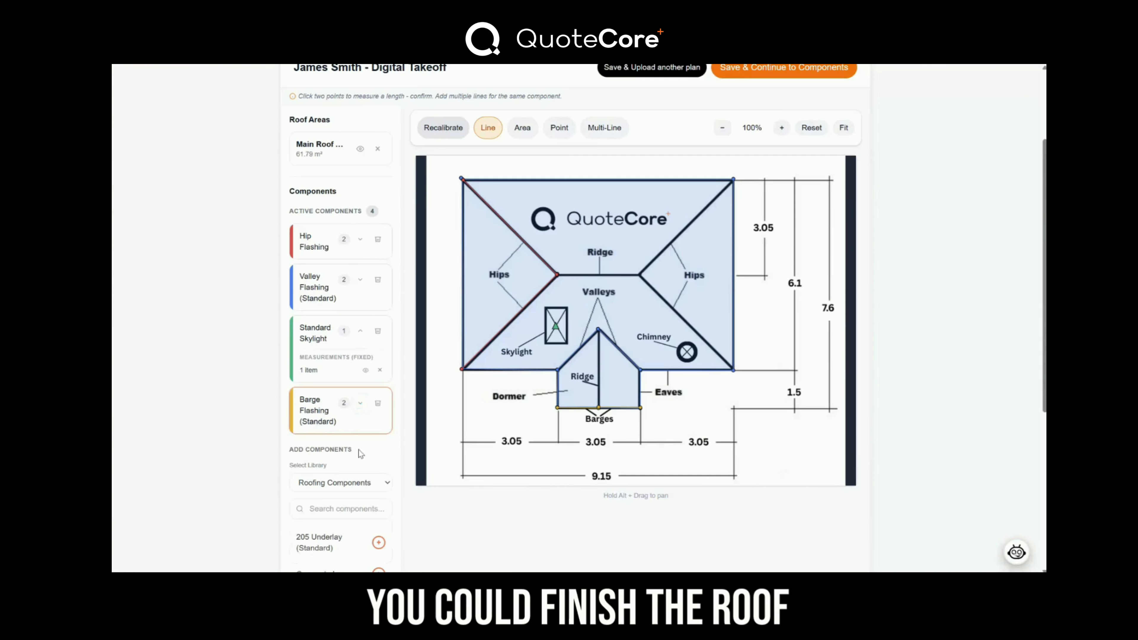
# - Save the digital takeoff and continue through the quote's roof areas to its Components stage
pyautogui.scroll(-5, 354, 459)
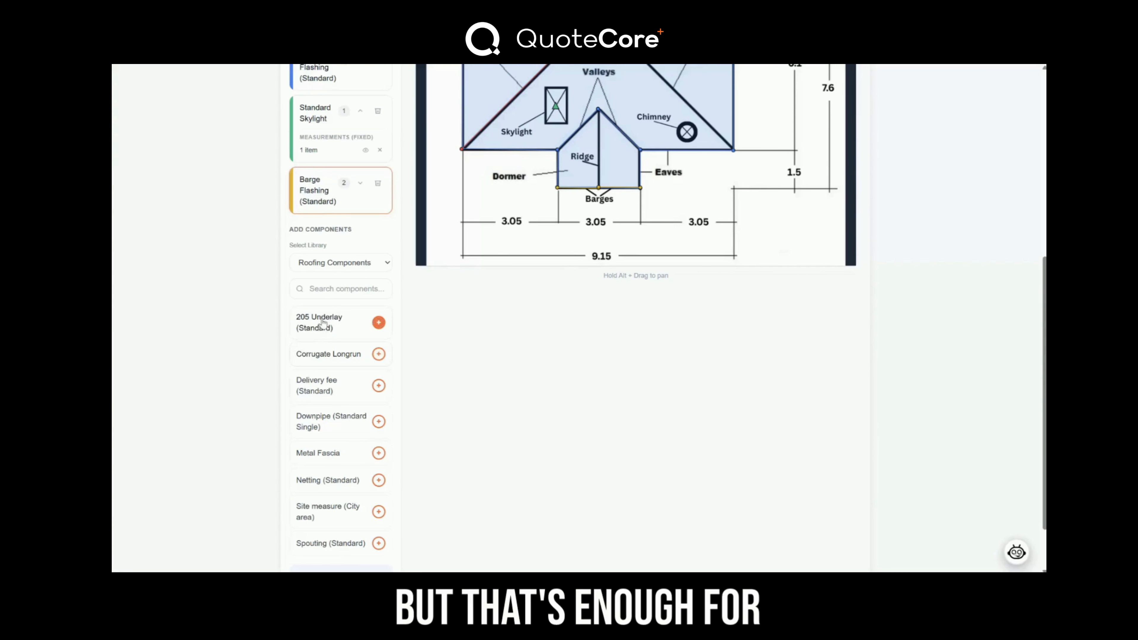
pyautogui.click(379, 480)
pyautogui.scroll(-2, 354, 486)
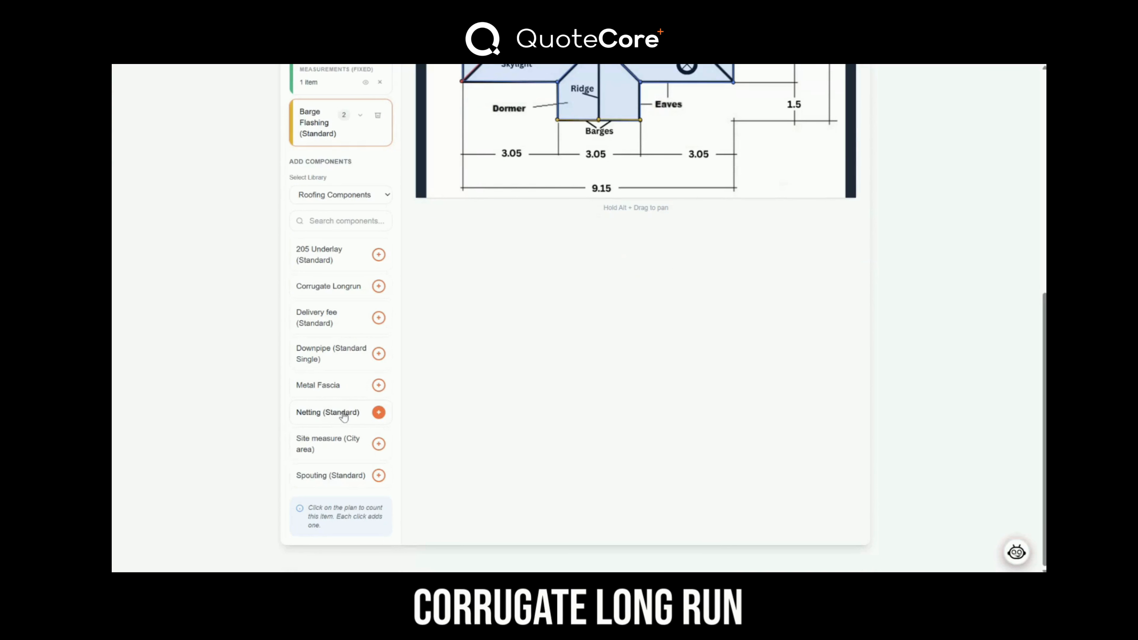
pyautogui.scroll(1, 333, 417)
pyautogui.scroll(5, 338, 501)
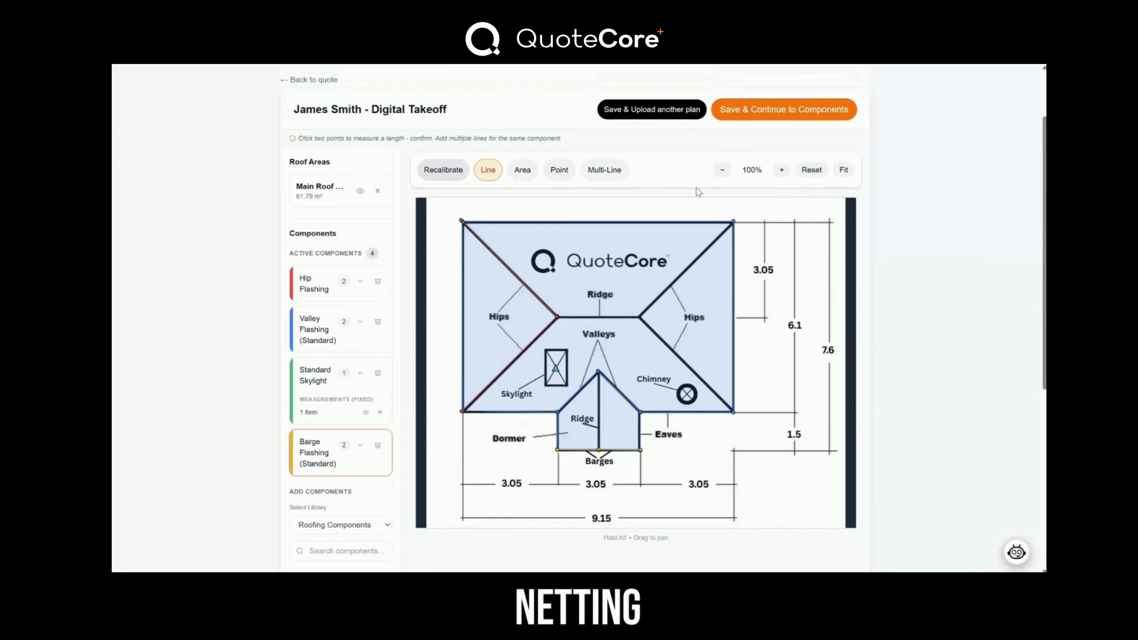
pyautogui.click(780, 111)
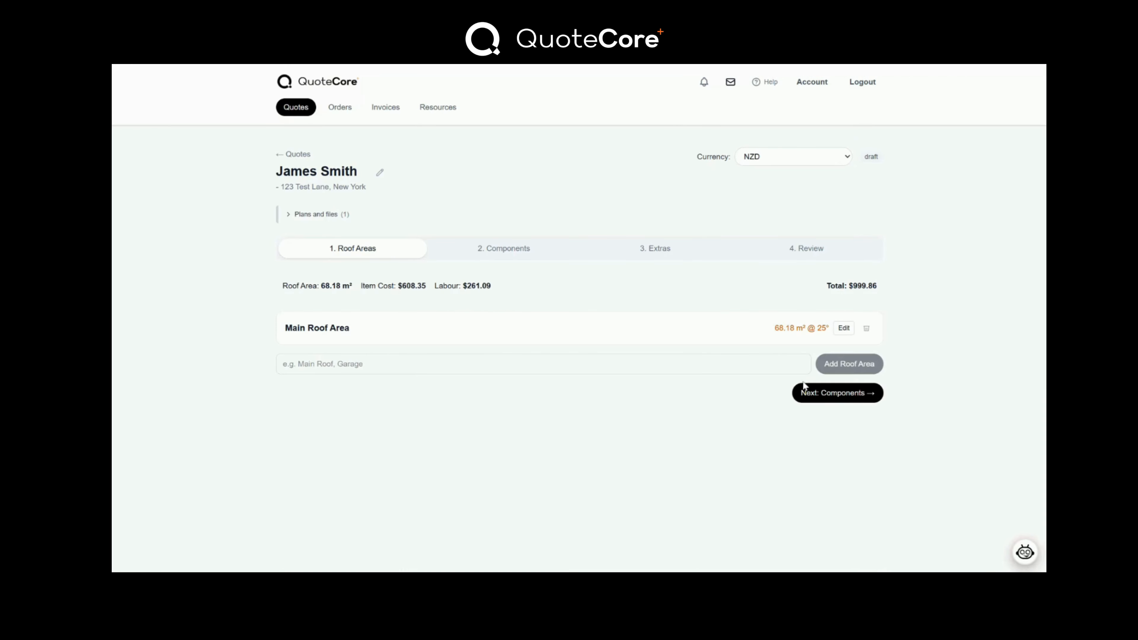
pyautogui.click(809, 393)
# - Review the entries of Hip Flashing, Valley Flashing, Standard Skylight and Barge Flashing by expanding and collapsing each component
pyautogui.click(292, 354)
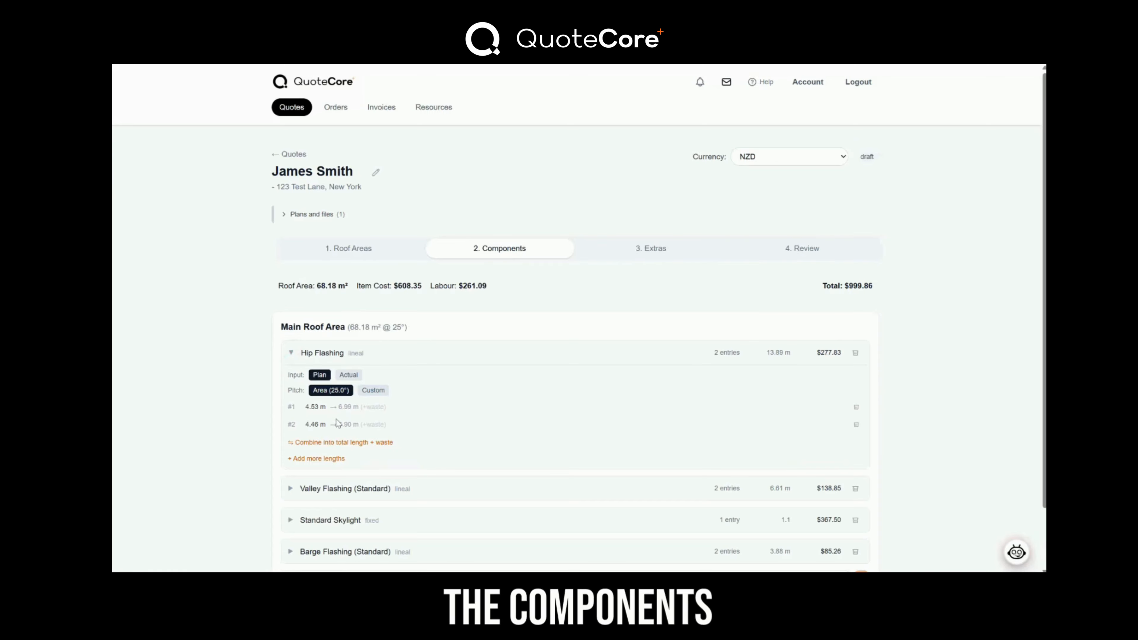
pyautogui.scroll(-2, 292, 353)
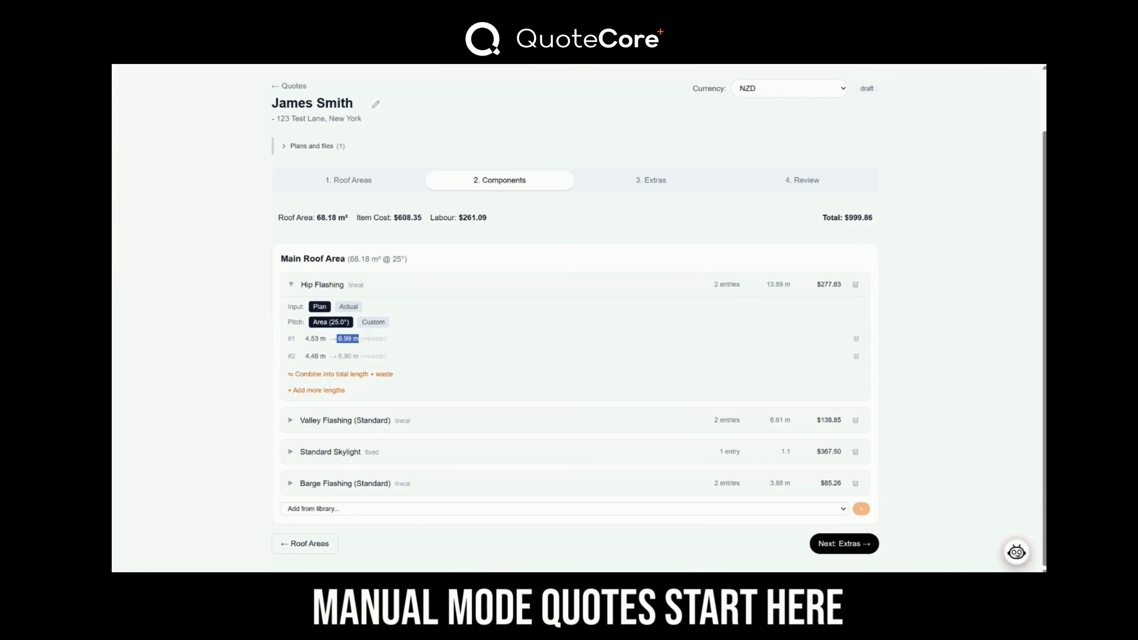
pyautogui.click(387, 339)
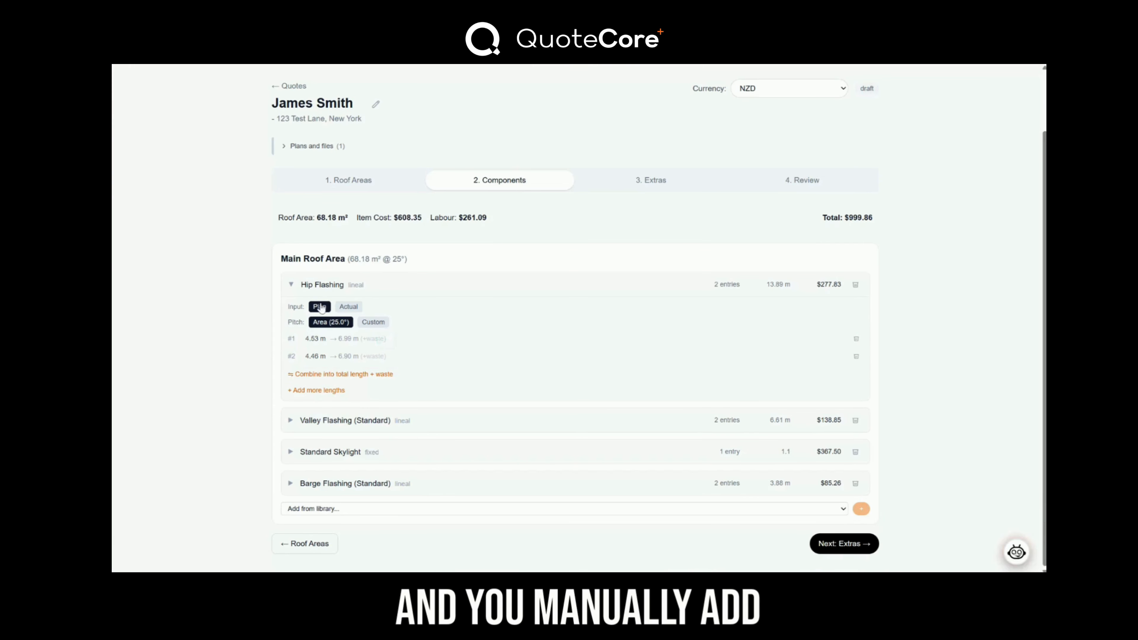
pyautogui.click(290, 284)
pyautogui.click(290, 384)
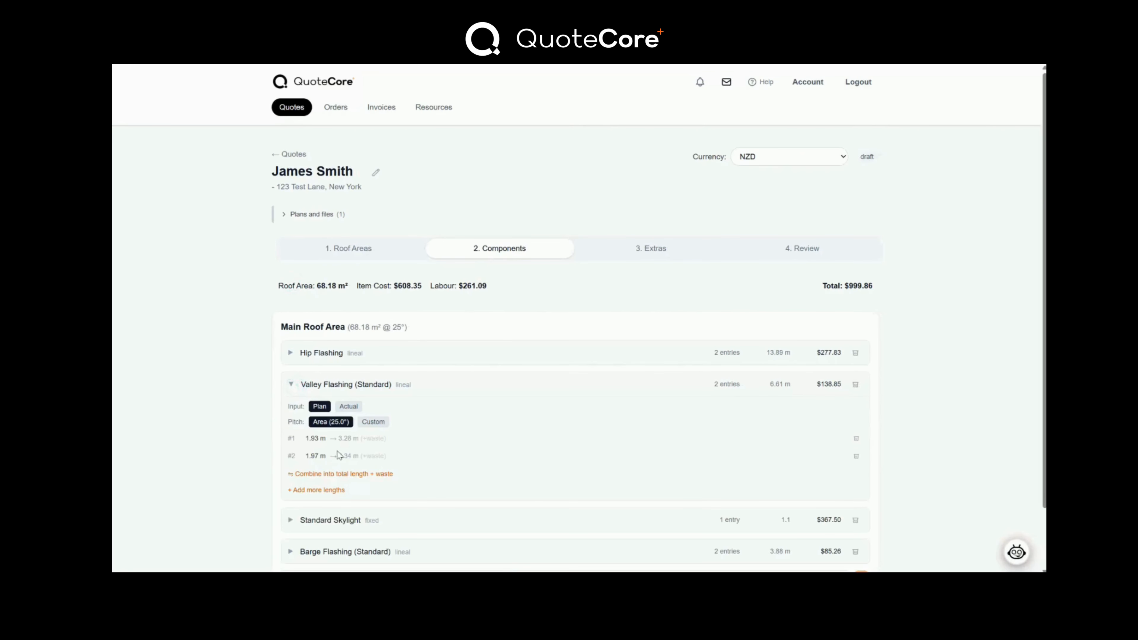
pyautogui.click(291, 384)
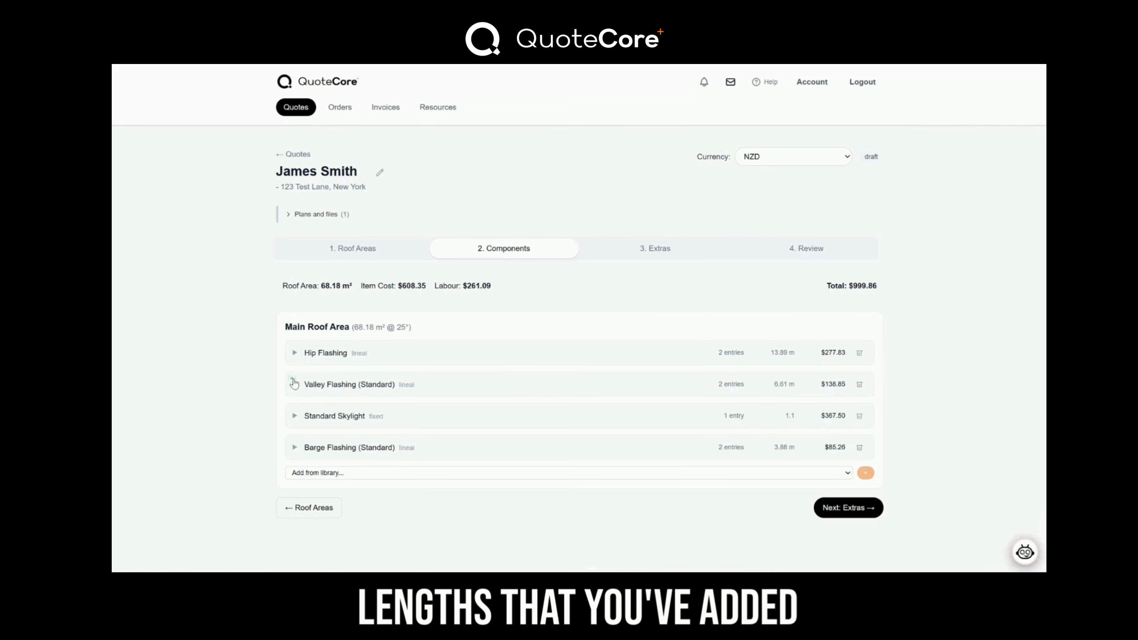
pyautogui.click(295, 416)
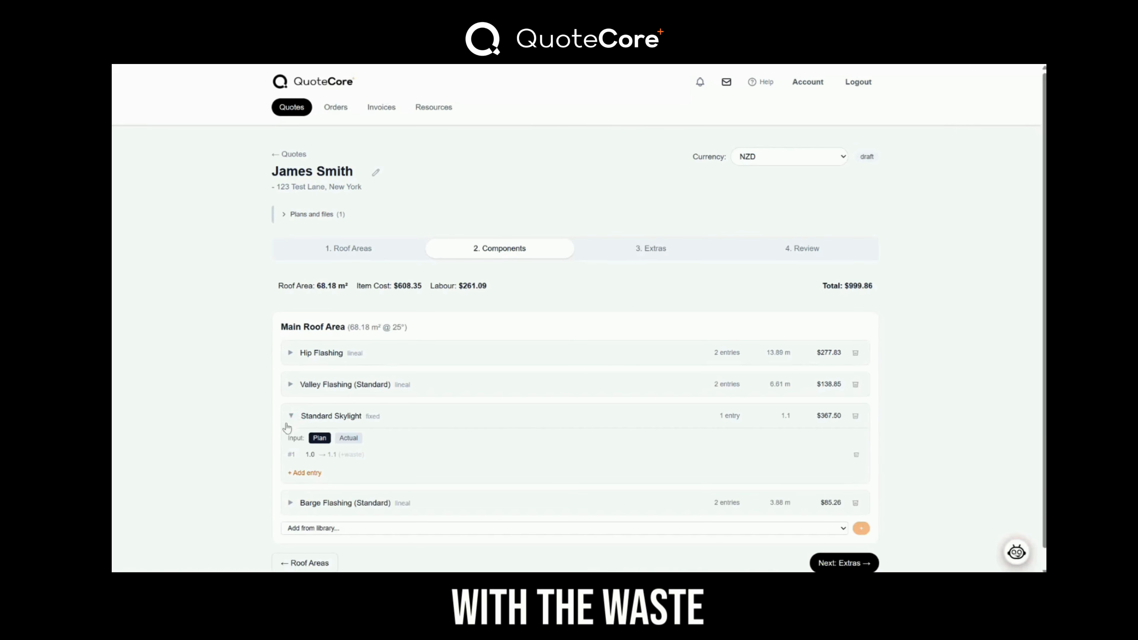
pyautogui.click(291, 415)
pyautogui.click(290, 448)
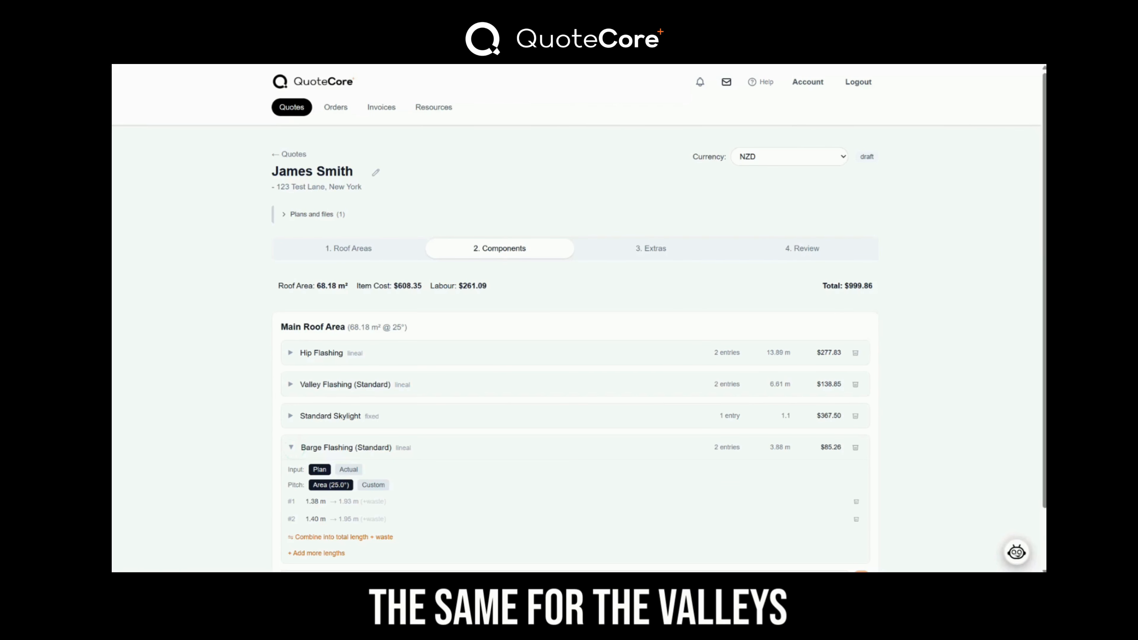
pyautogui.click(291, 447)
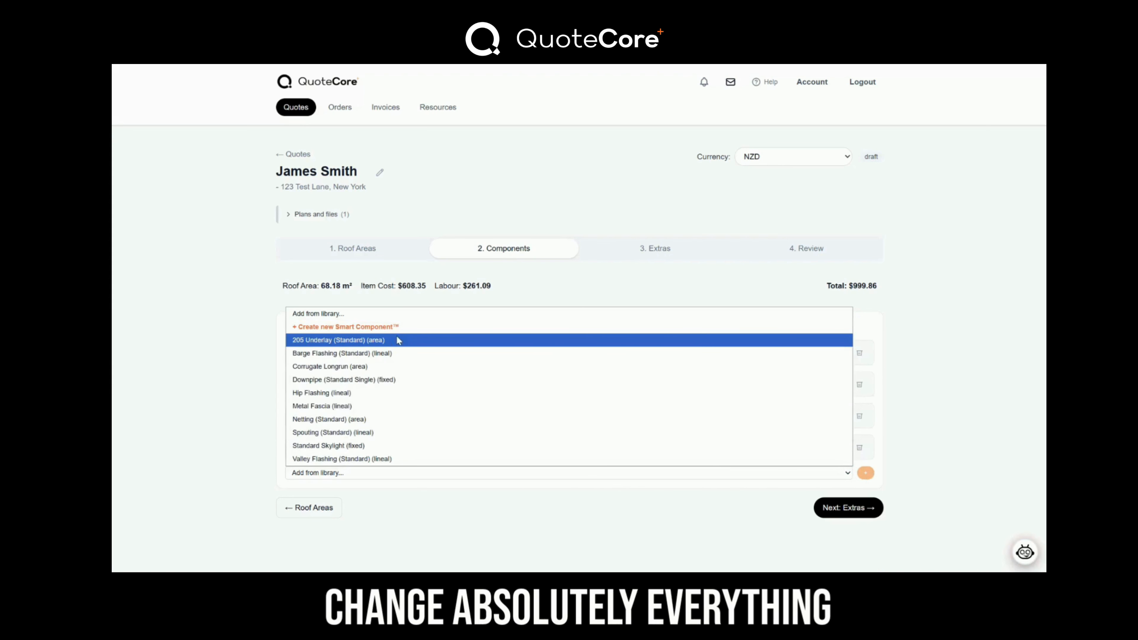
# - Add 205 Underlay (Standard) from the library to the Main Roof Area, using the roof area total as its quantity
pyautogui.click(310, 341)
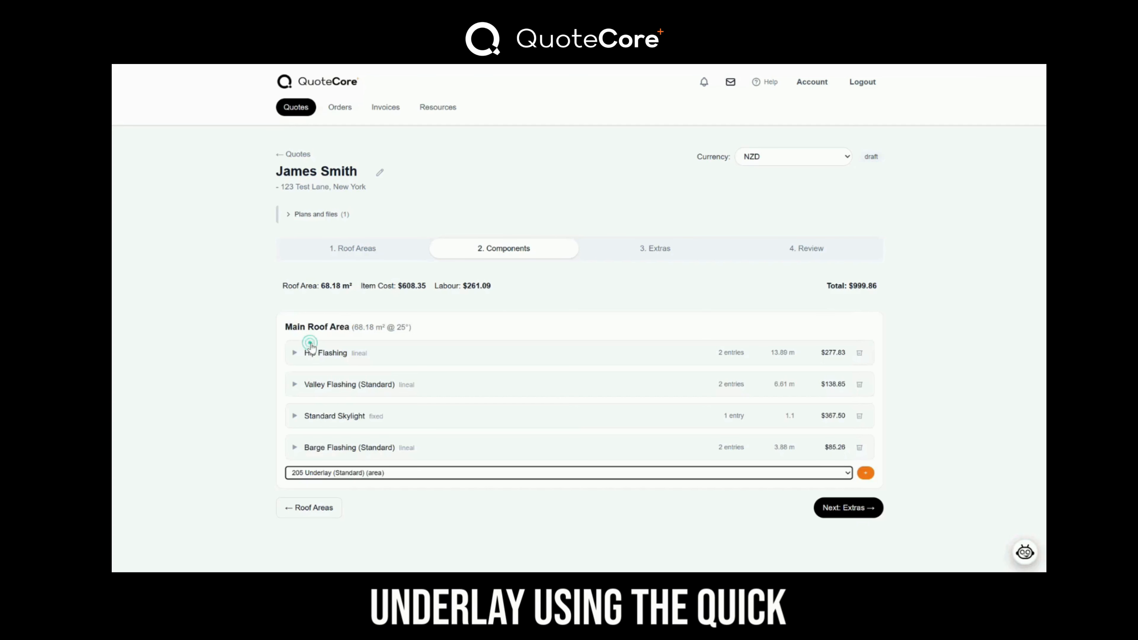
pyautogui.click(866, 474)
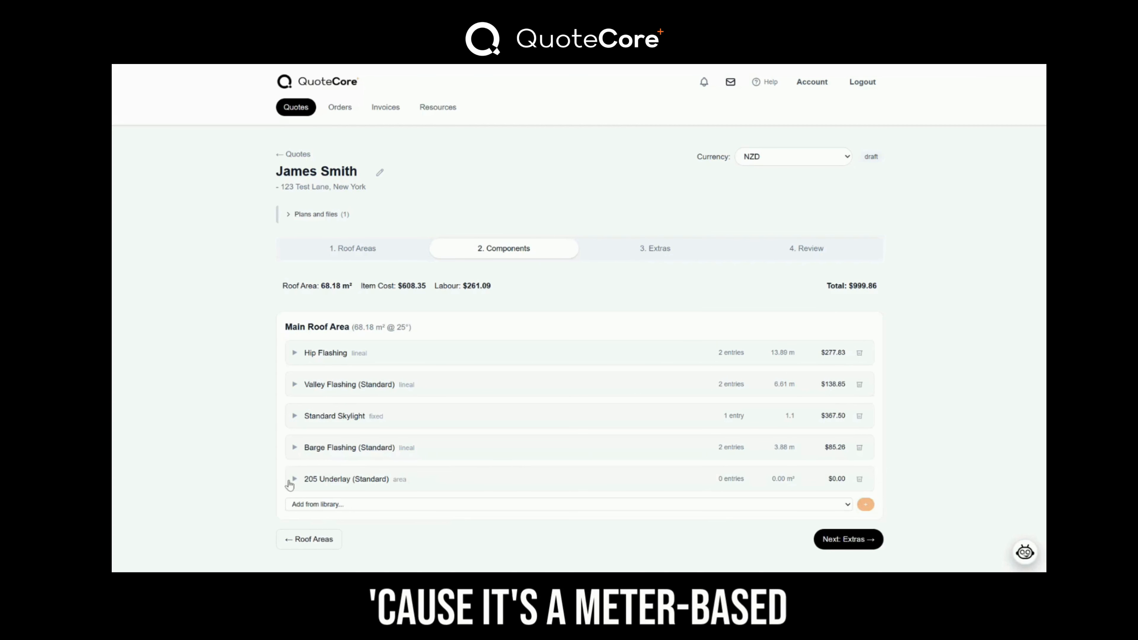
pyautogui.click(292, 480)
pyautogui.scroll(-1, 361, 515)
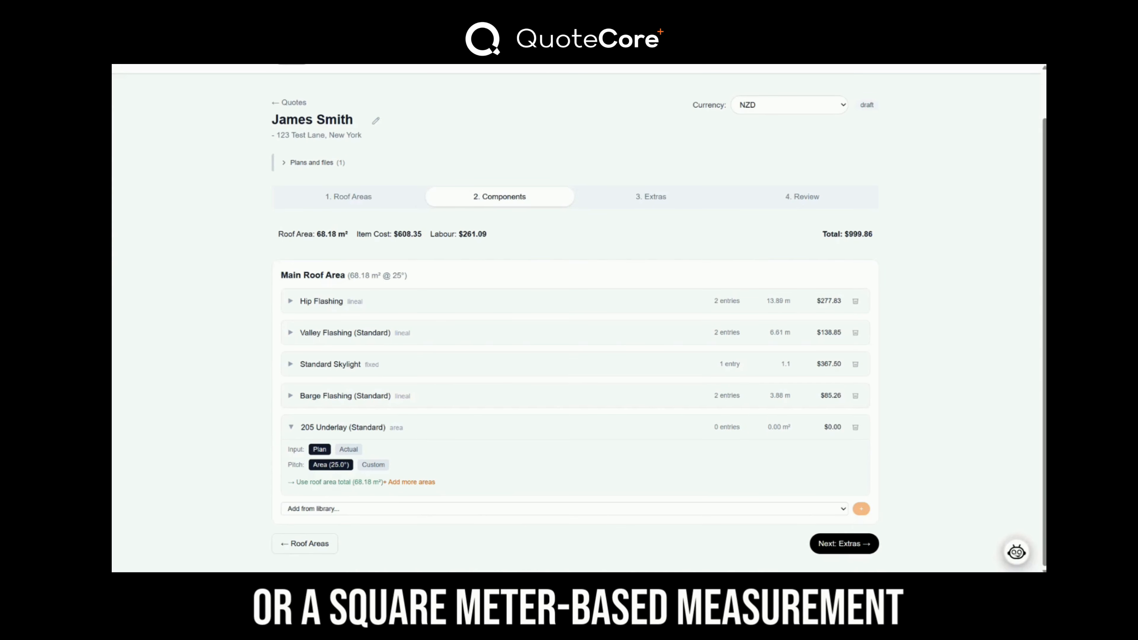
pyautogui.click(324, 483)
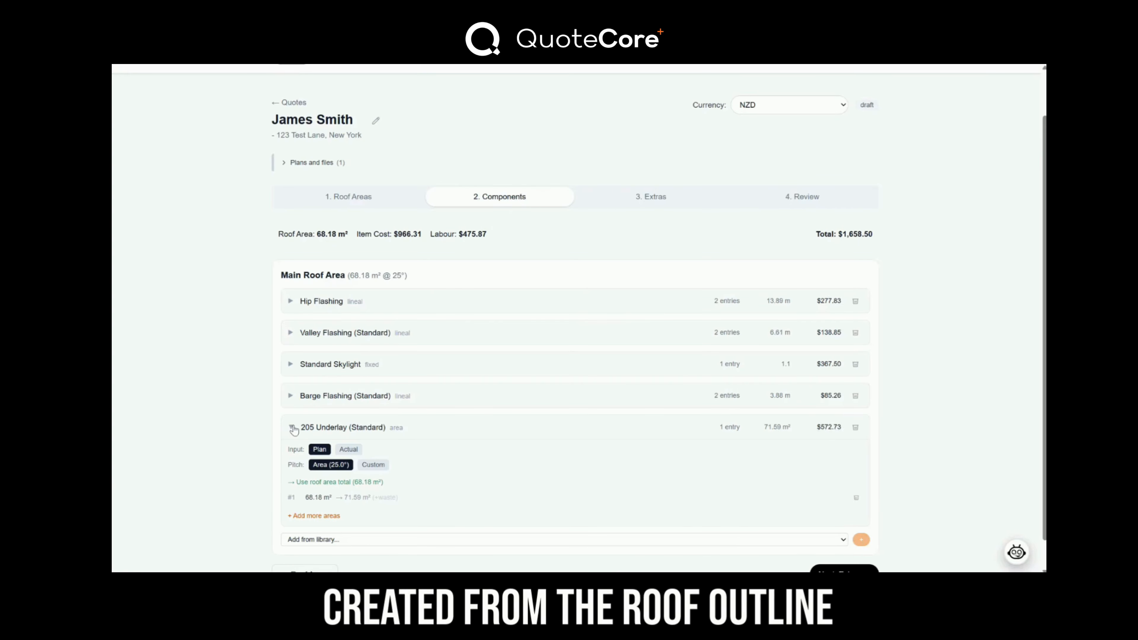
pyautogui.click(292, 427)
# - Add Corrugate Longrun from the library to the Main Roof Area, using the roof area total as its quantity
pyautogui.click(847, 506)
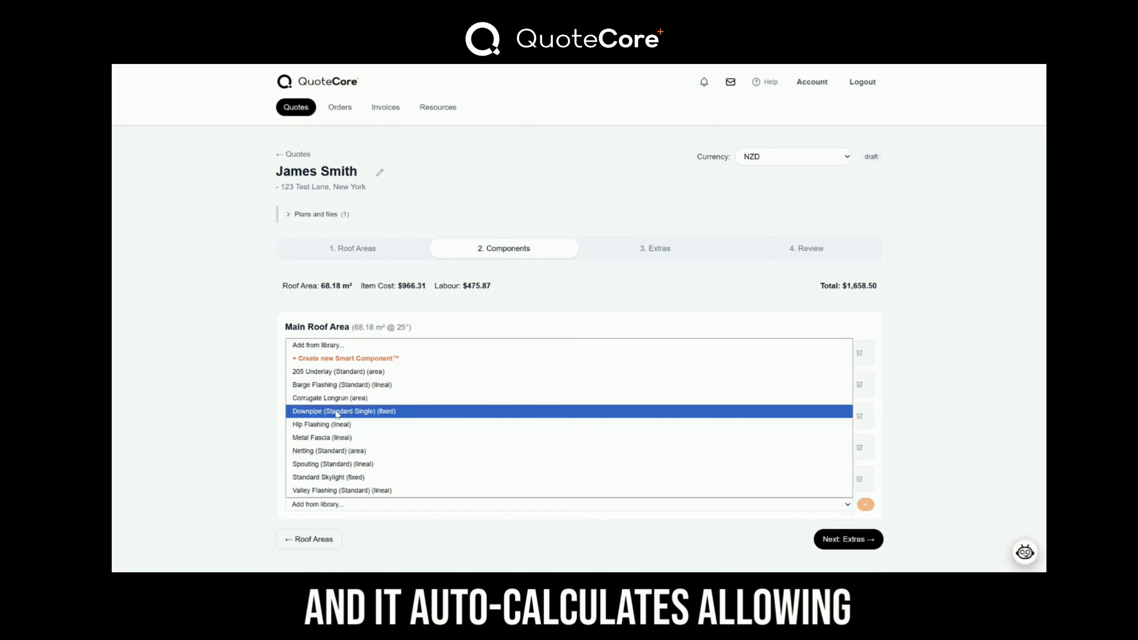
pyautogui.click(328, 400)
pyautogui.click(865, 504)
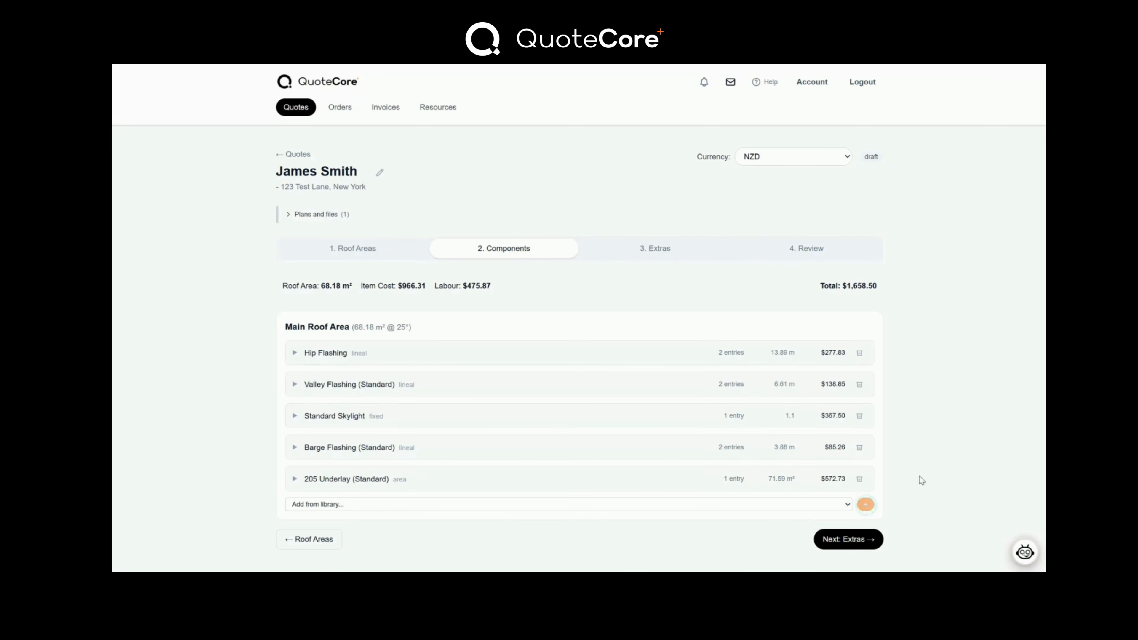
pyautogui.scroll(-1, 635, 534)
pyautogui.click(291, 483)
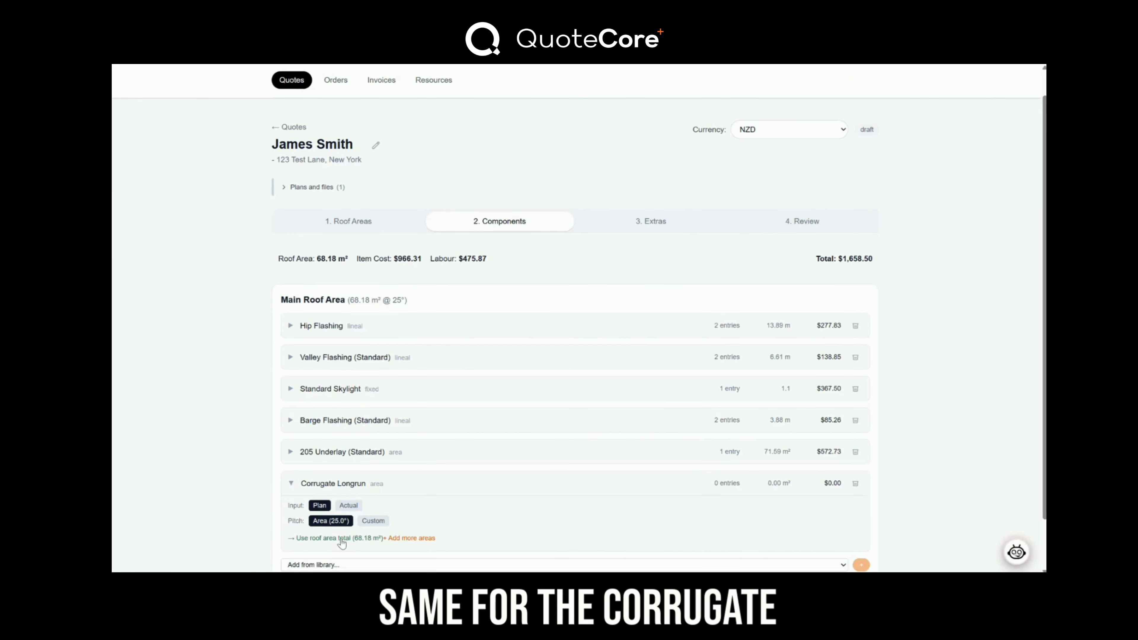
pyautogui.scroll(-2, 596, 534)
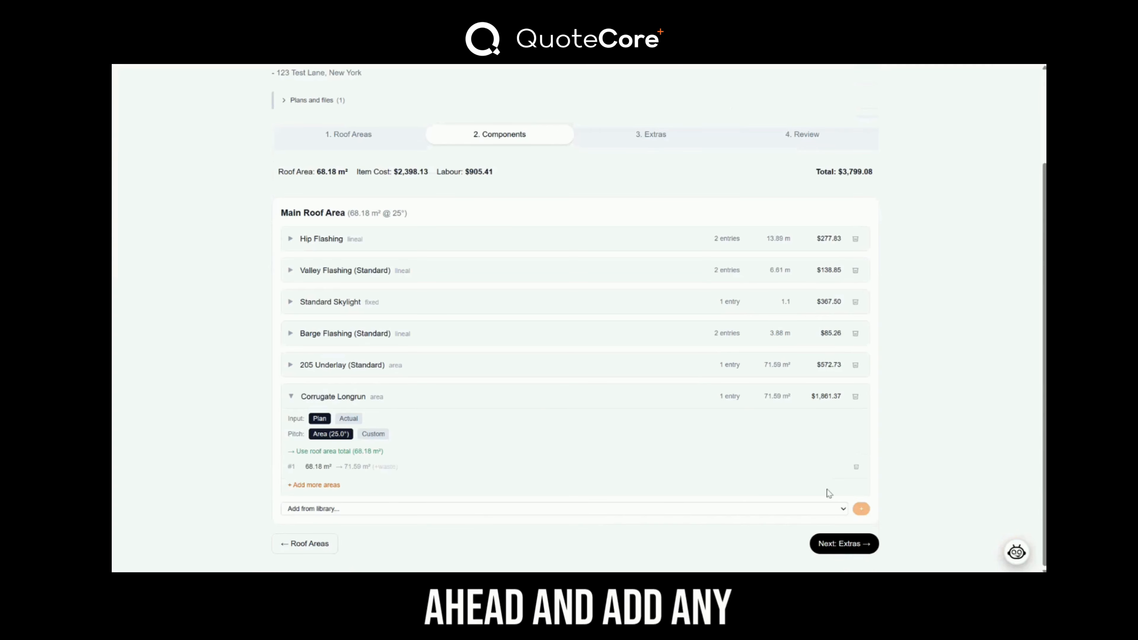
pyautogui.click(829, 400)
# - Start a new Smart Component named Ridge Flashing for the Main Roof Area, with Linear (m) as its measurement
pyautogui.click(843, 509)
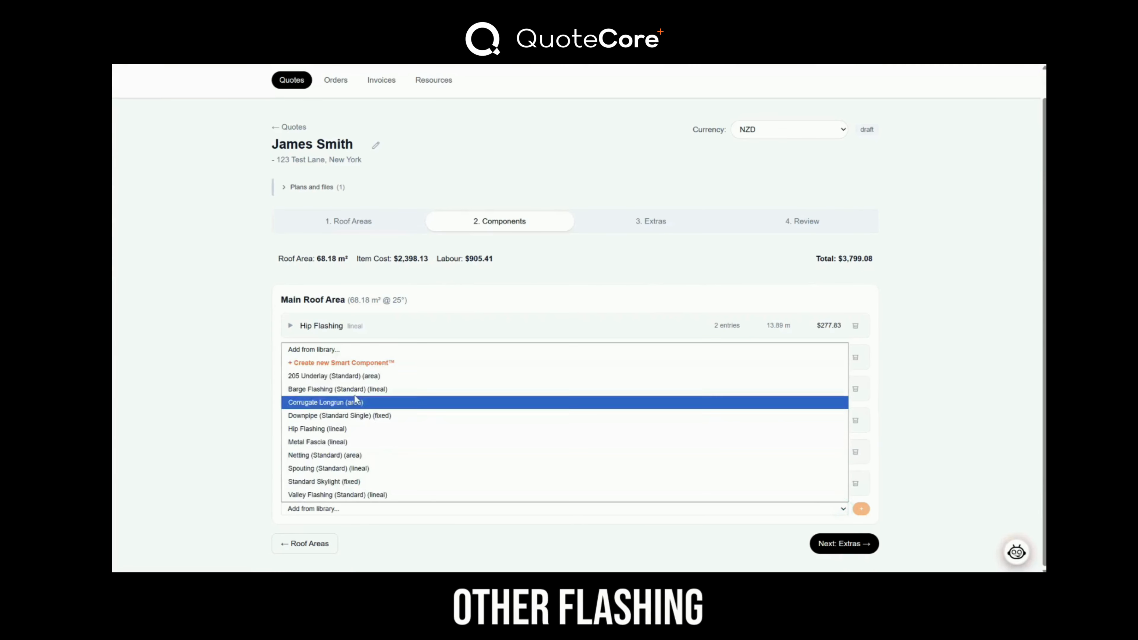
pyautogui.click(349, 366)
pyautogui.write('Ridg')
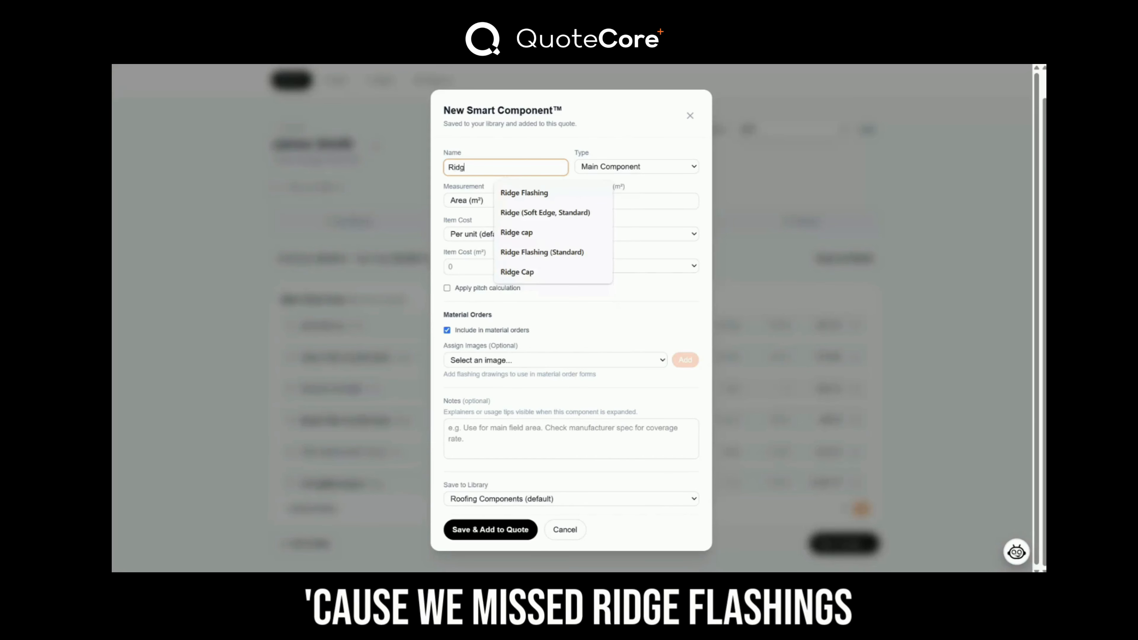
pyautogui.write('e Flashing')
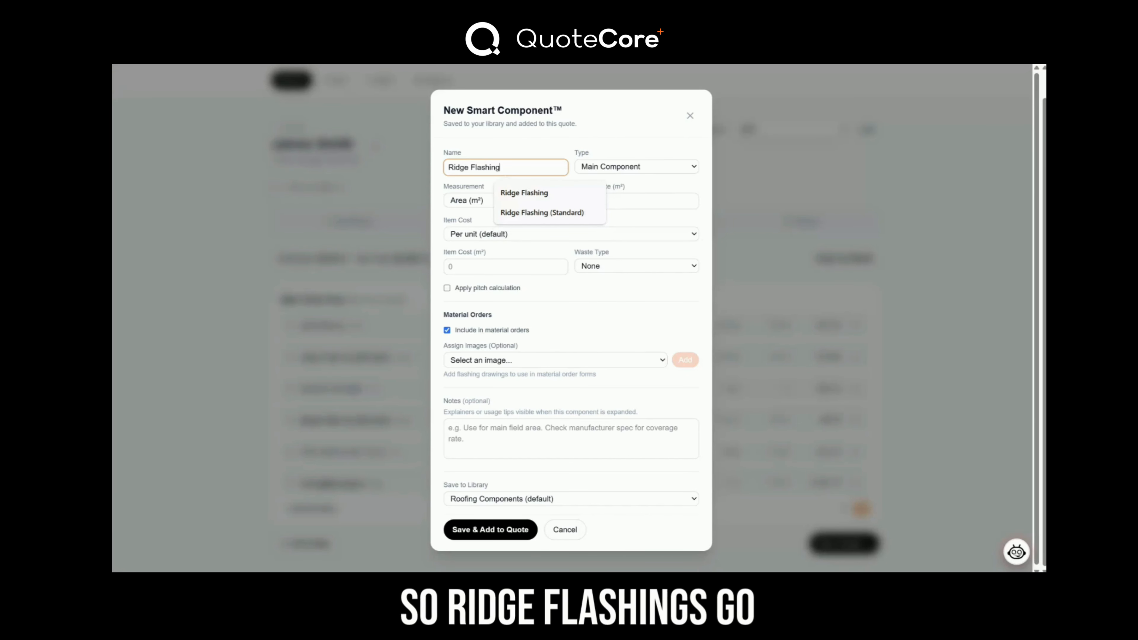
pyautogui.click(533, 193)
pyautogui.click(556, 200)
pyautogui.click(479, 225)
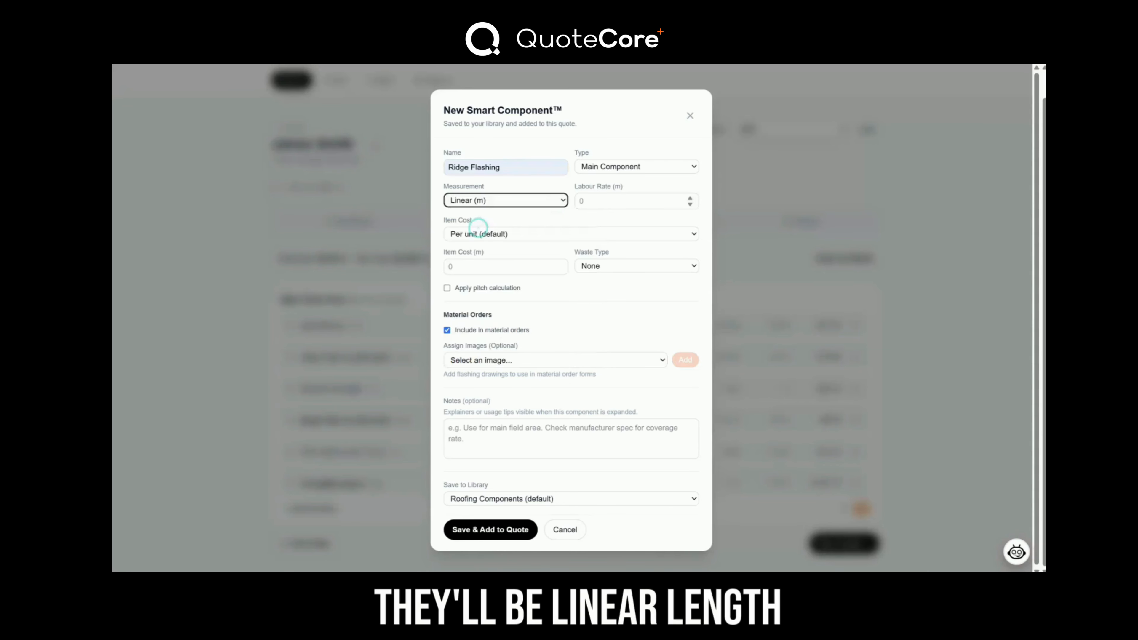
# - Set Ridge Flashing's labour rate to 12 and its item cost to 15 per metre
pyautogui.click(585, 201)
pyautogui.write('12')
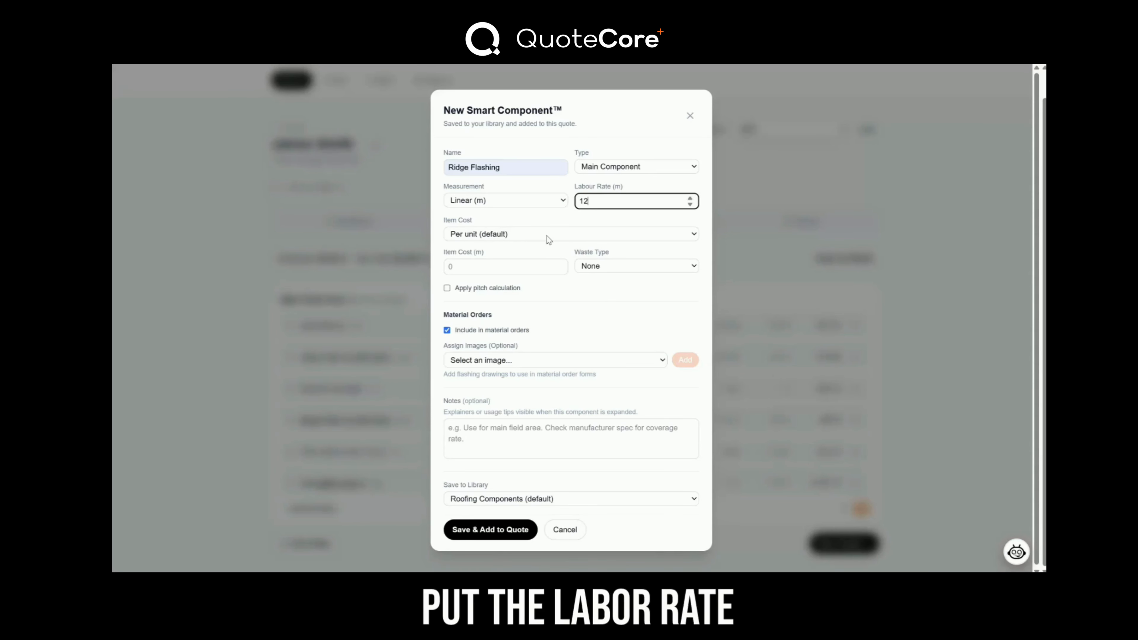
pyautogui.click(500, 262)
pyautogui.write('15')
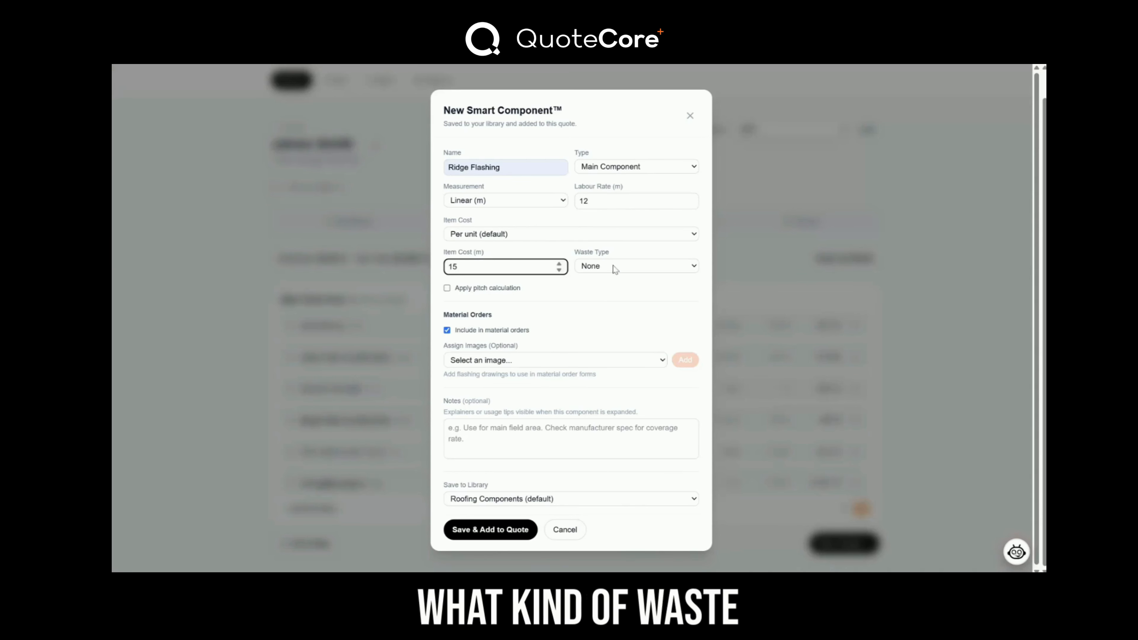
# - Give Ridge Flashing a fixed waste of 0.25 m, added once to the total length, and save it to the quote
pyautogui.click(615, 268)
pyautogui.click(623, 302)
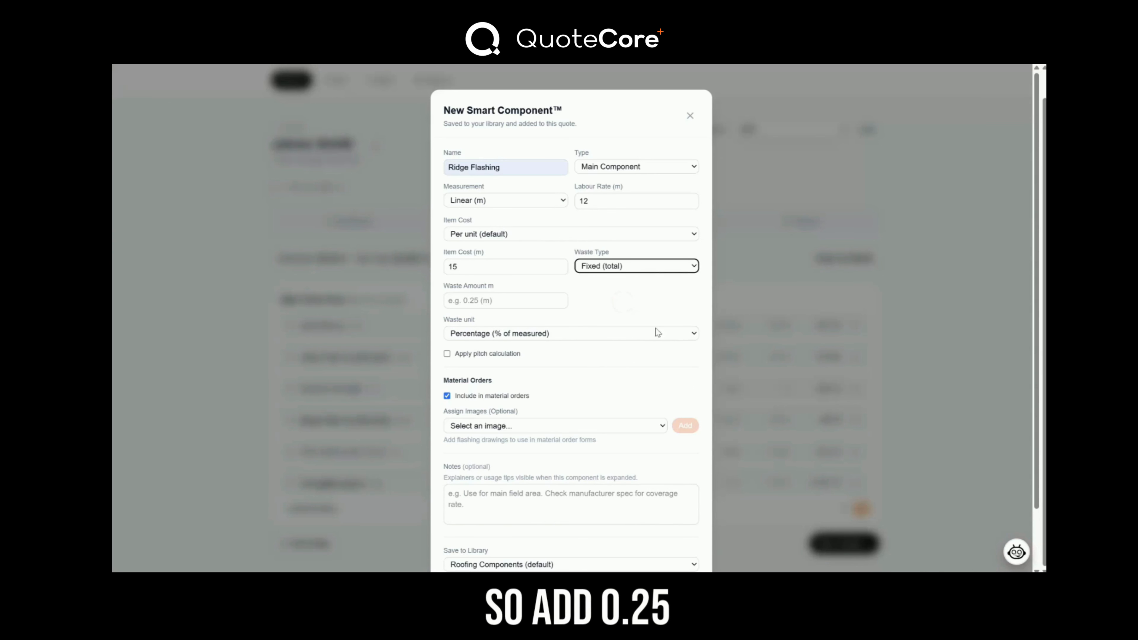
pyautogui.click(648, 333)
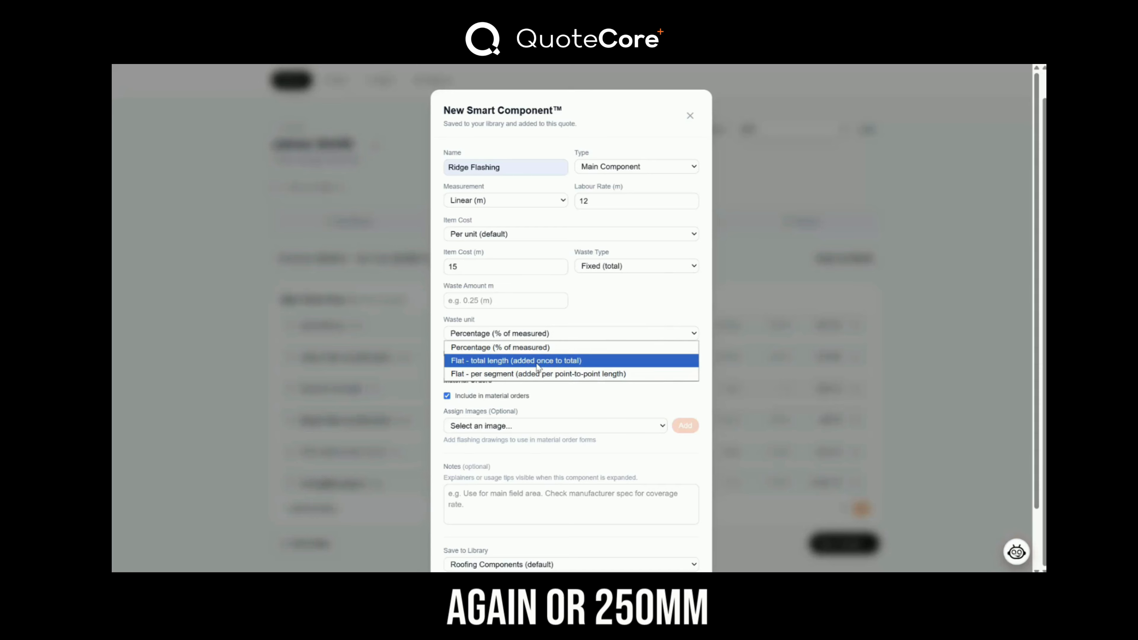
pyautogui.click(538, 361)
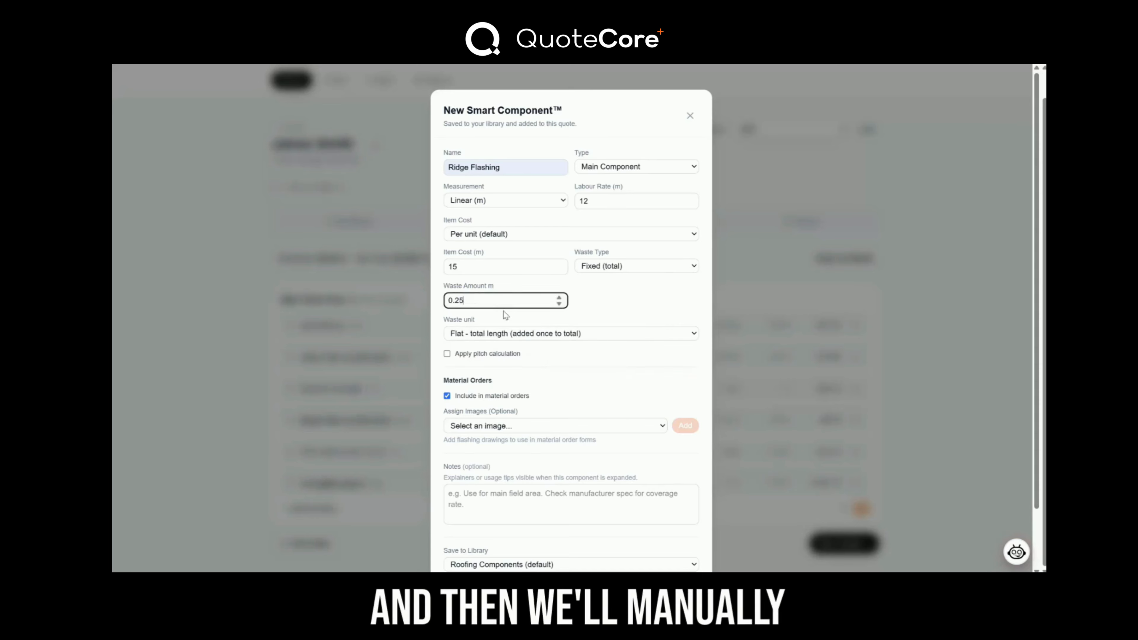
pyautogui.scroll(-2, 538, 360)
pyautogui.click(468, 528)
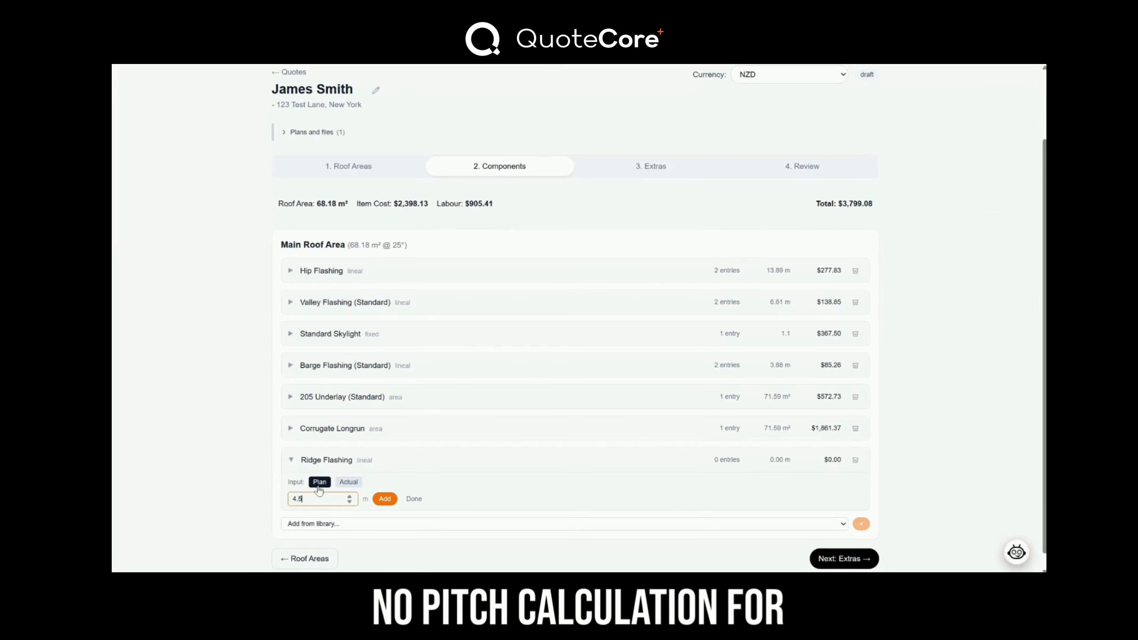
# - Add two plan lengths of 4.5 m each to Ridge Flashing and collapse the component
pyautogui.click(384, 499)
pyautogui.scroll(-1, 347, 508)
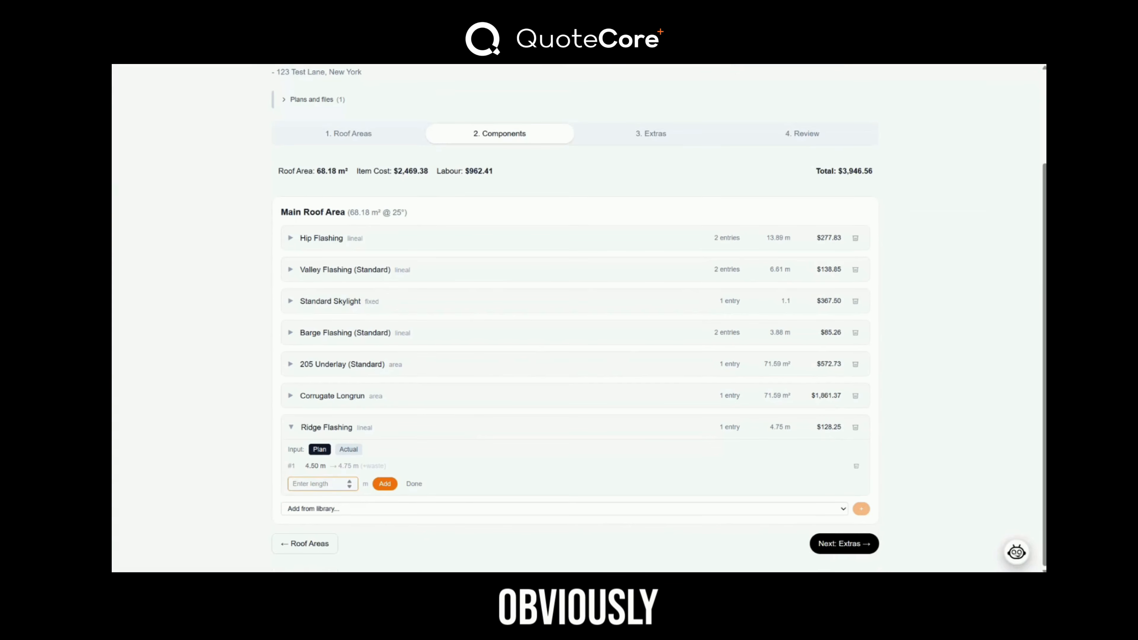
pyautogui.write('4')
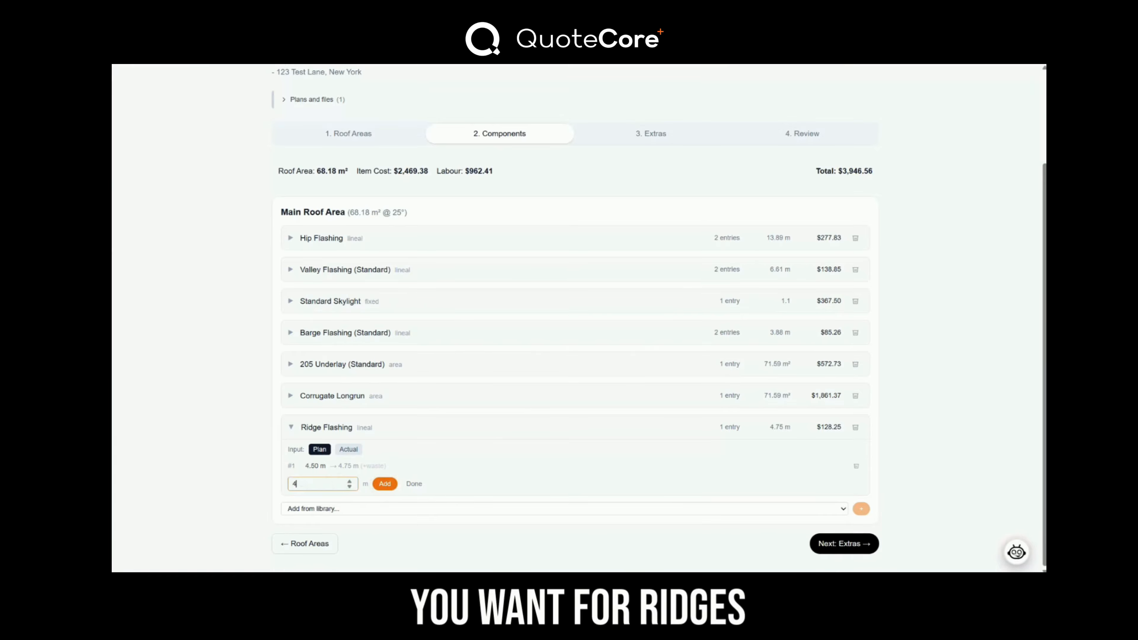
pyautogui.write('.5')
pyautogui.press('Return')
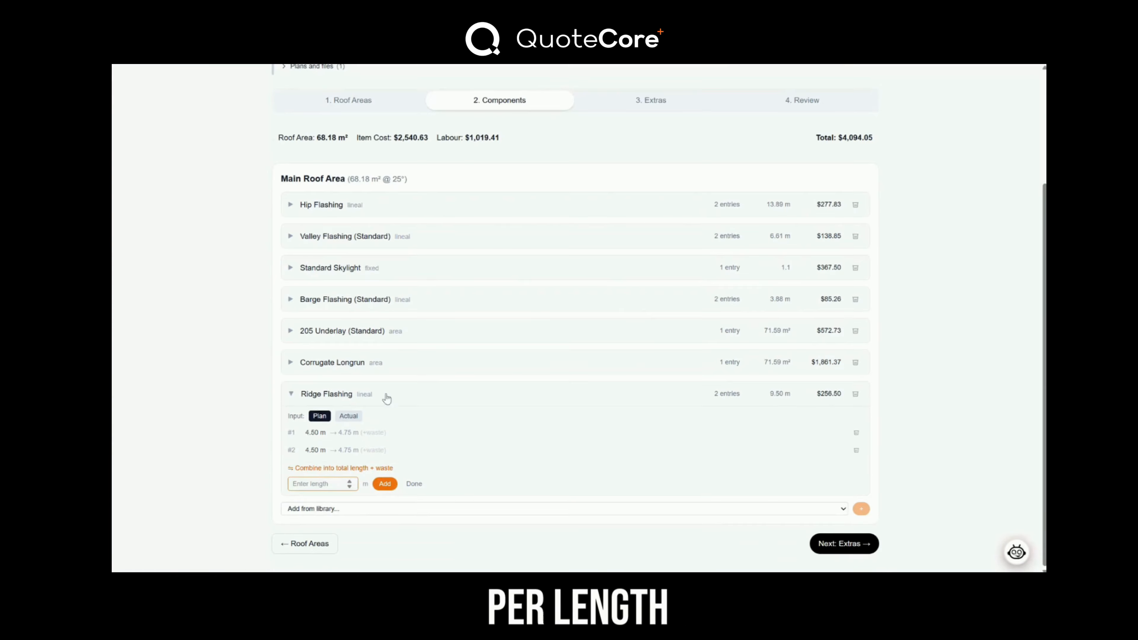
pyautogui.click(291, 396)
# - Continue to the Extras stage and add Delivery fee (Standard) from the library with a quantity of 1
pyautogui.click(842, 544)
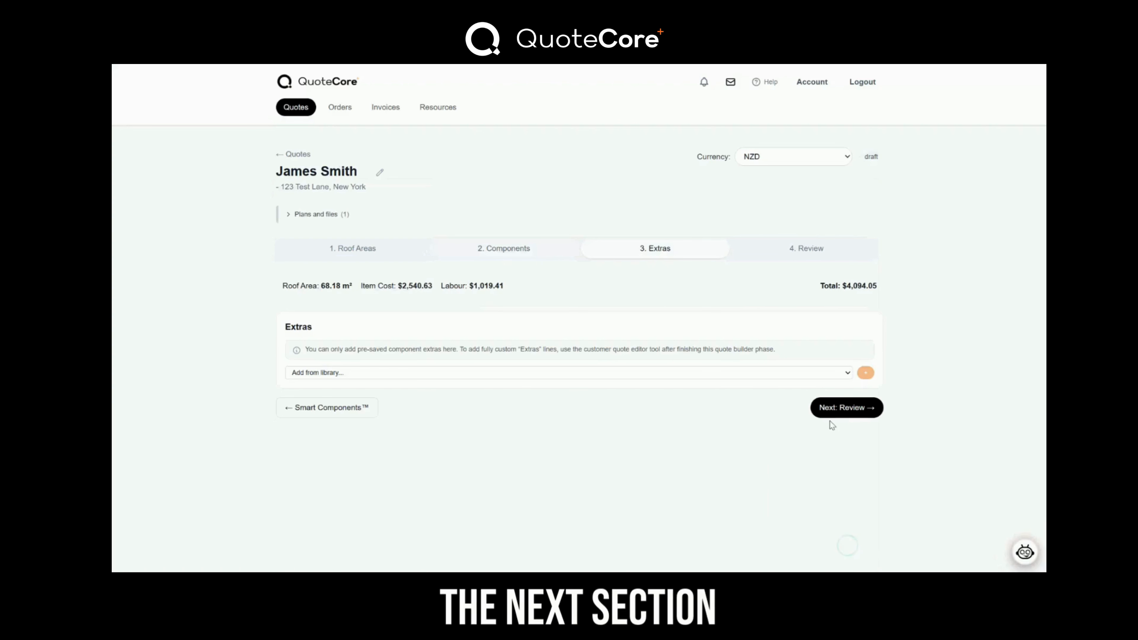
pyautogui.click(845, 374)
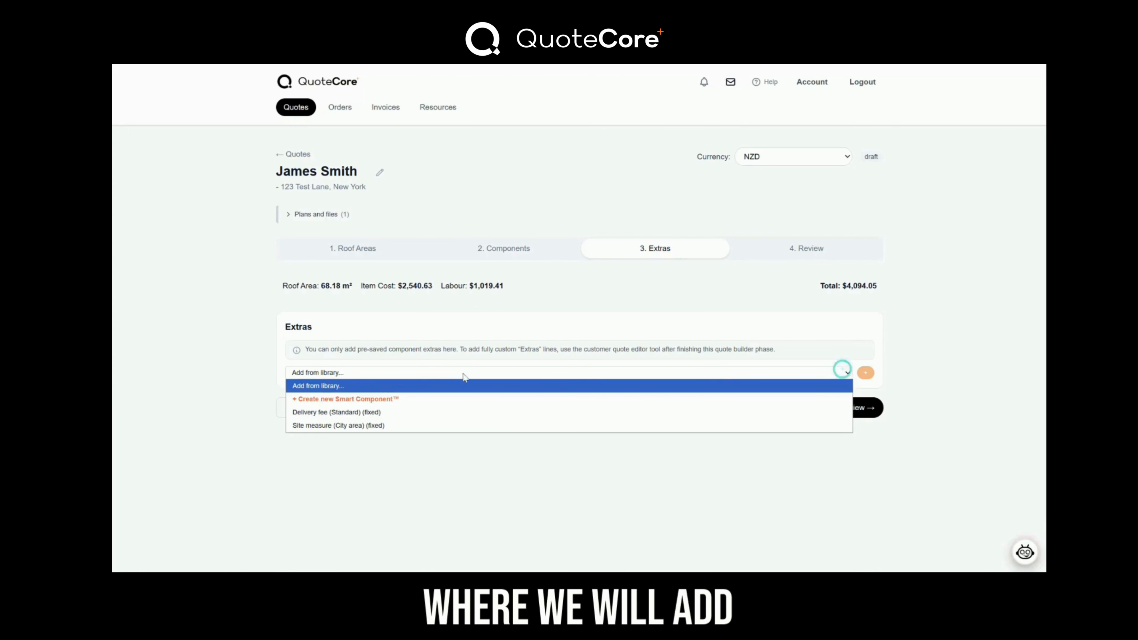
pyautogui.click(337, 412)
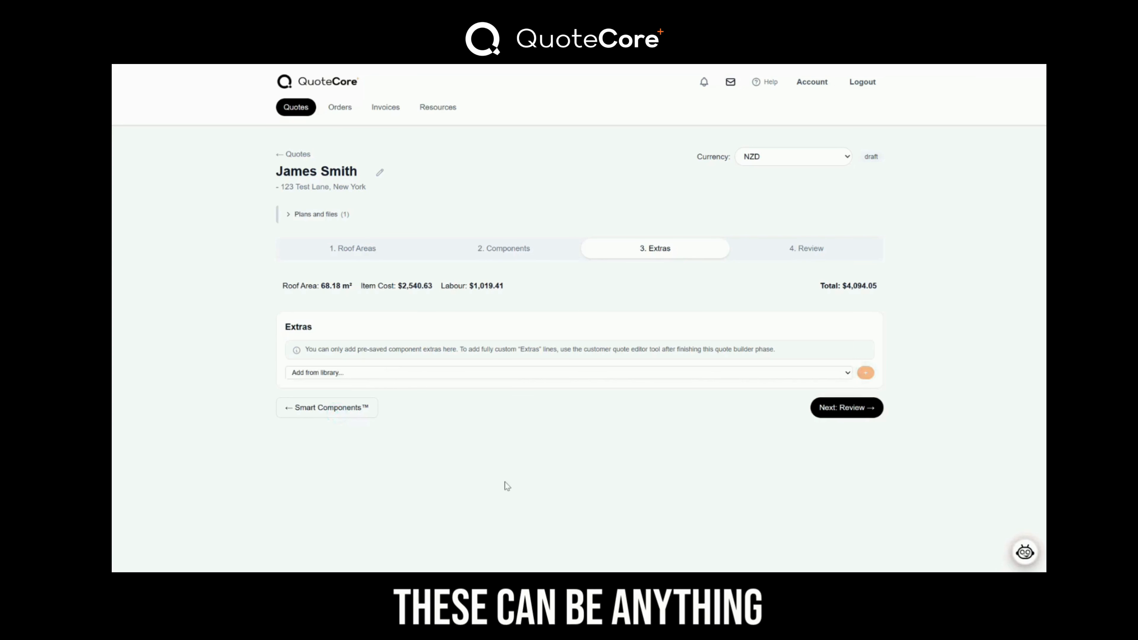
pyautogui.click(309, 418)
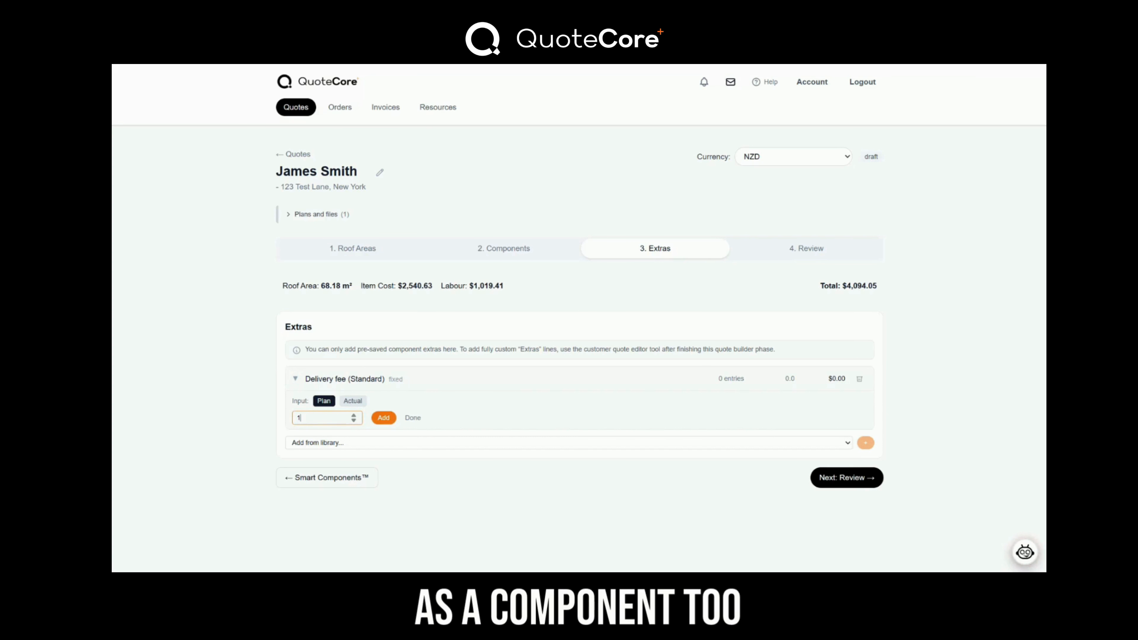
pyautogui.press('Return')
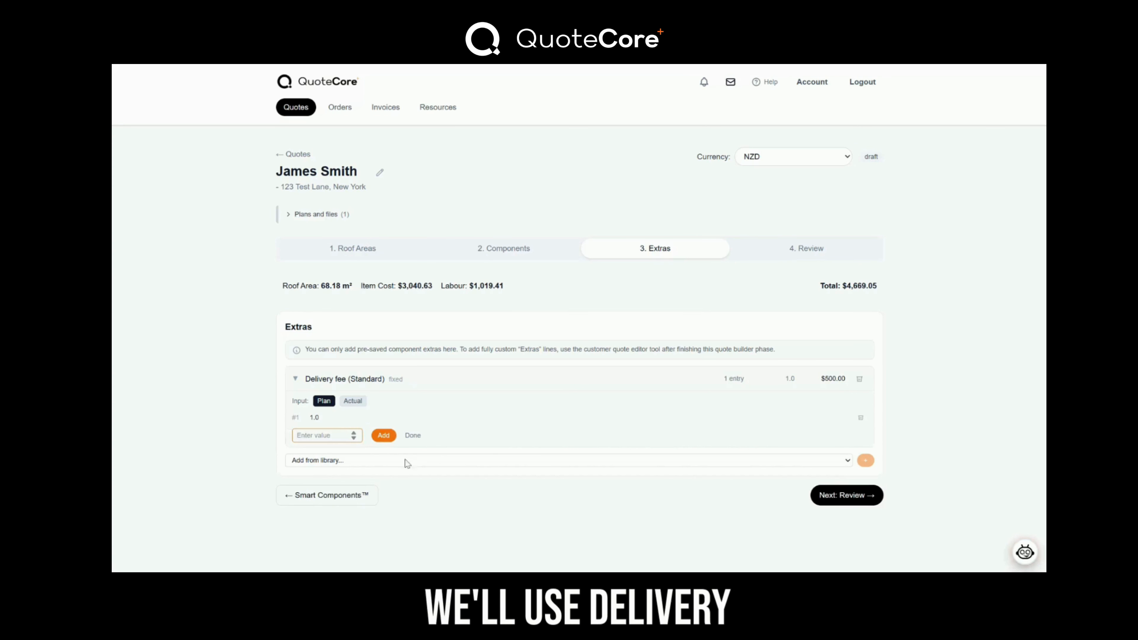
pyautogui.click(412, 435)
pyautogui.click(294, 379)
# - Add the Site measure (City area) extra from the library with a quantity of 1
pyautogui.click(833, 405)
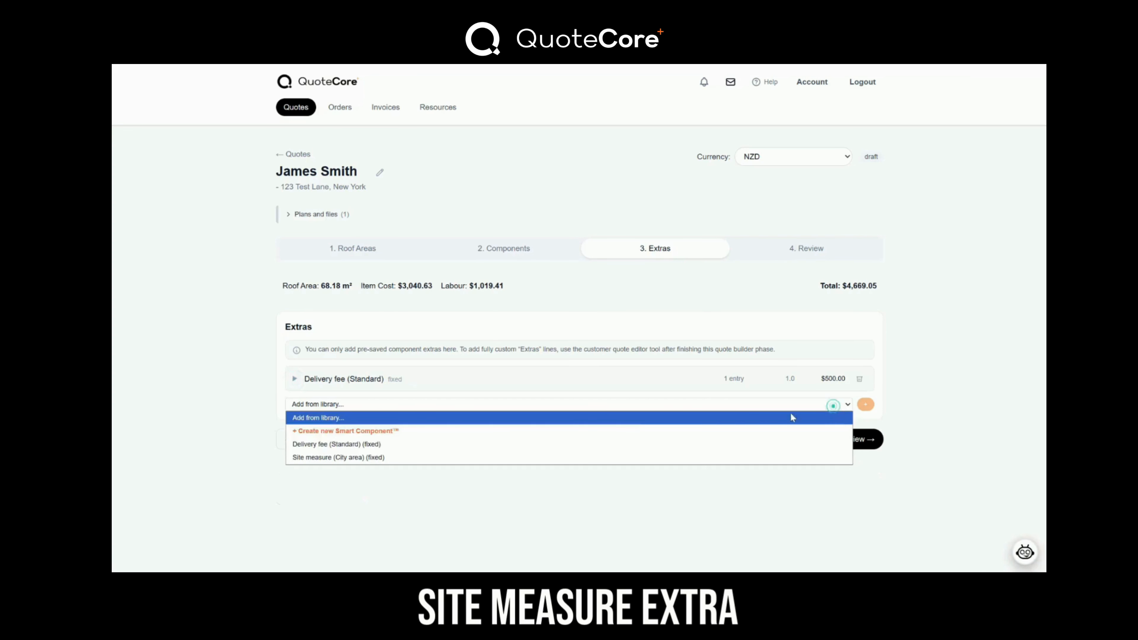
pyautogui.click(341, 458)
pyautogui.click(865, 405)
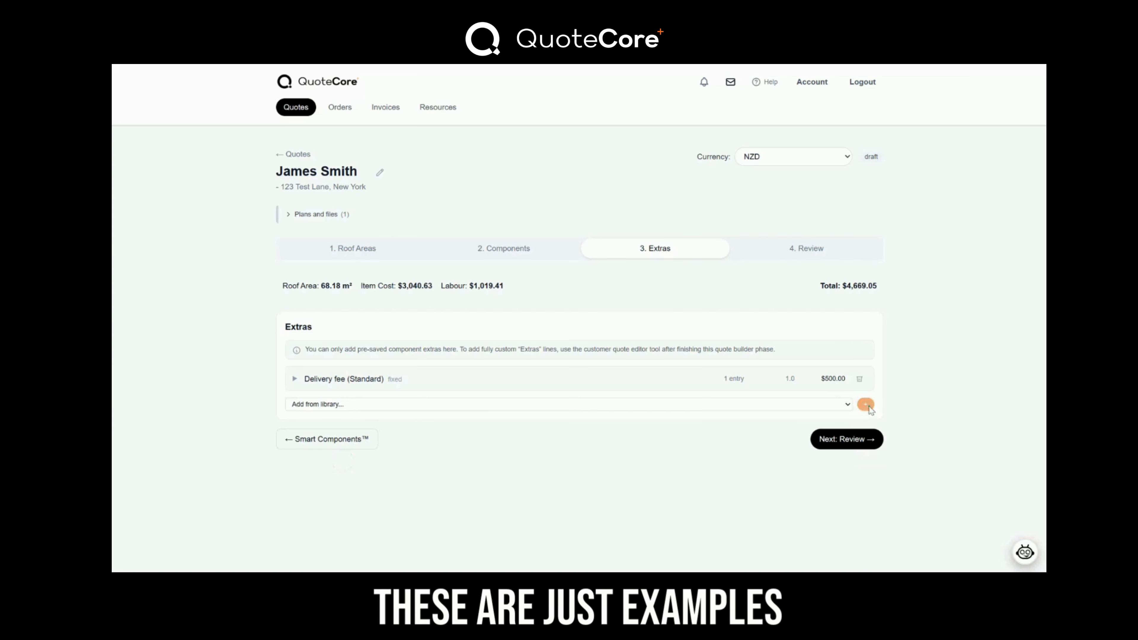
pyautogui.click(295, 410)
pyautogui.click(302, 450)
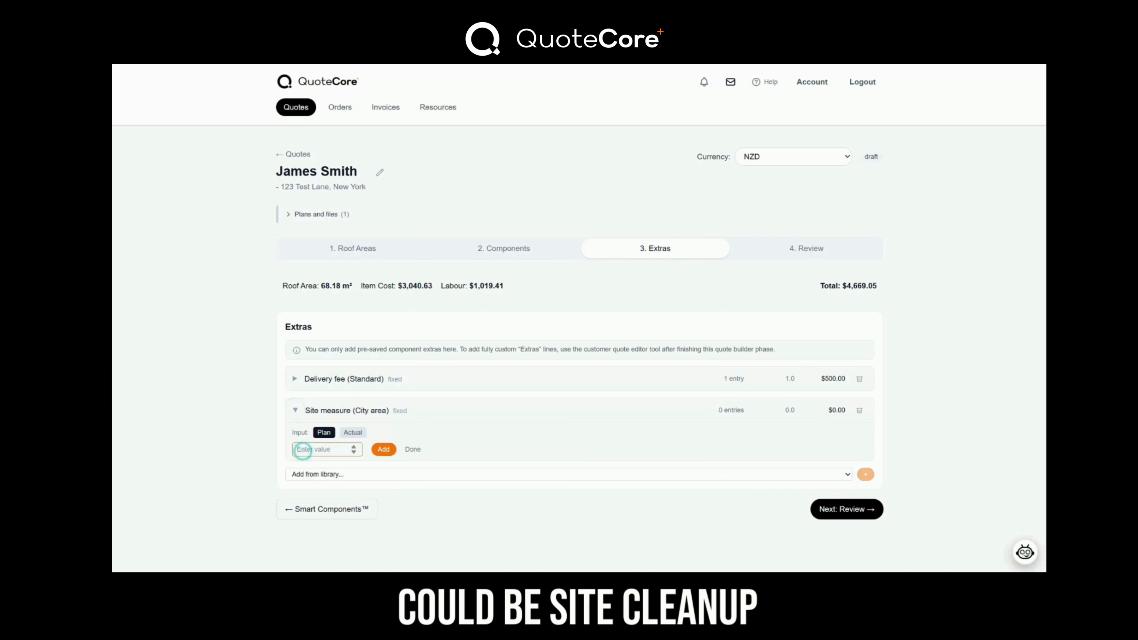
pyautogui.write('1')
pyautogui.press('Return')
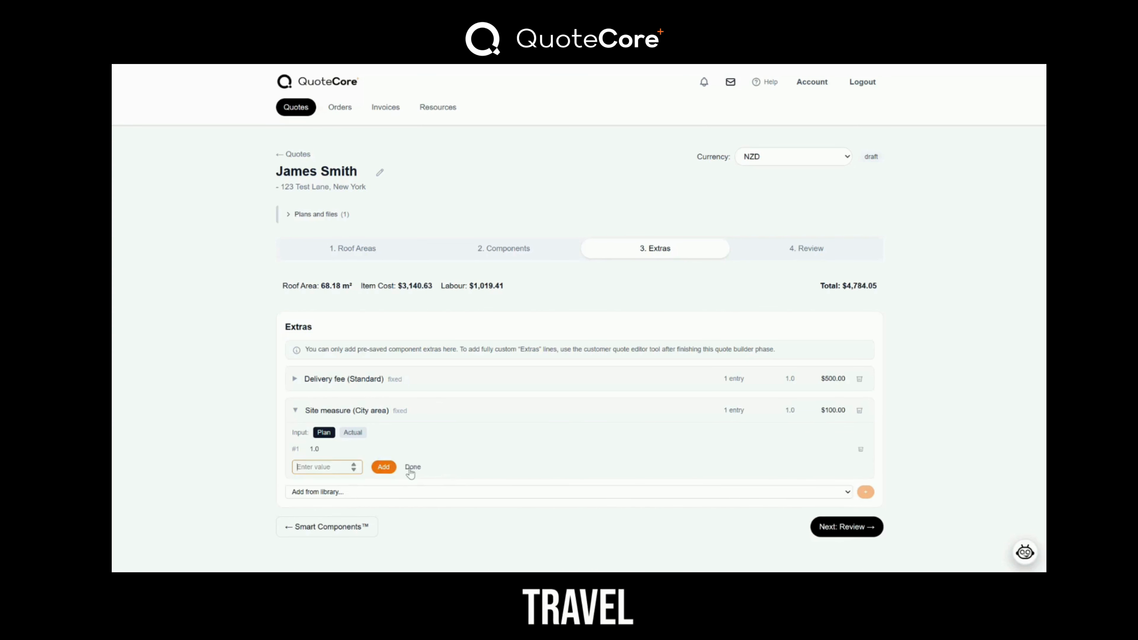
pyautogui.click(411, 468)
# - Continue to the Review stage and look over the listed roof components and extras down to the profit margins
pyautogui.click(843, 526)
pyautogui.scroll(-1, 917, 374)
pyautogui.scroll(-1, 437, 187)
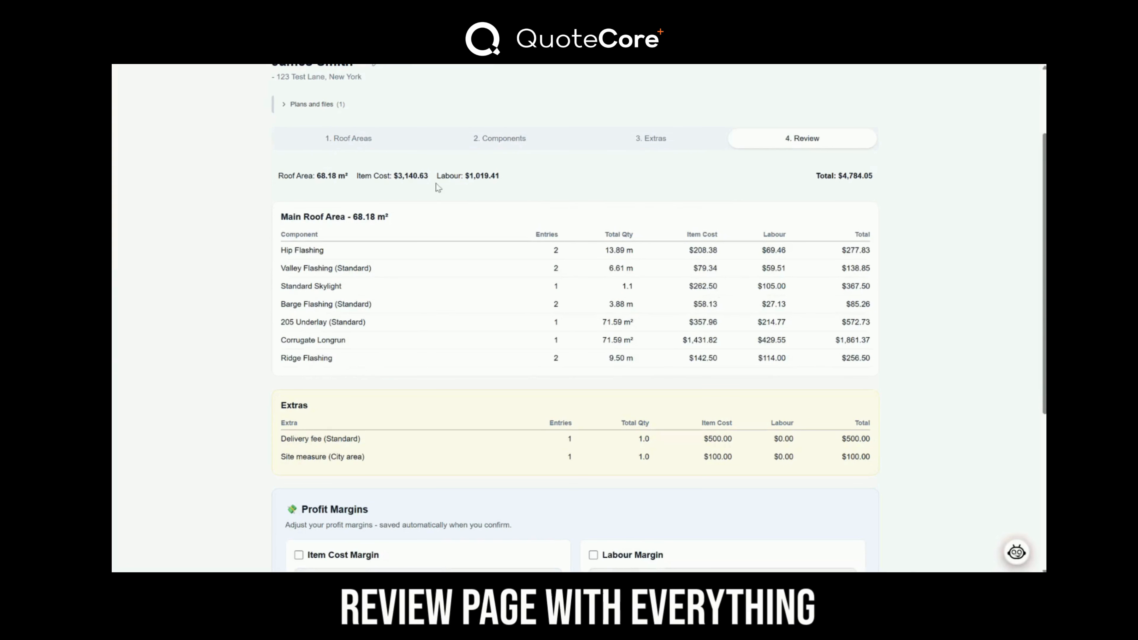
pyautogui.scroll(-2, 273, 395)
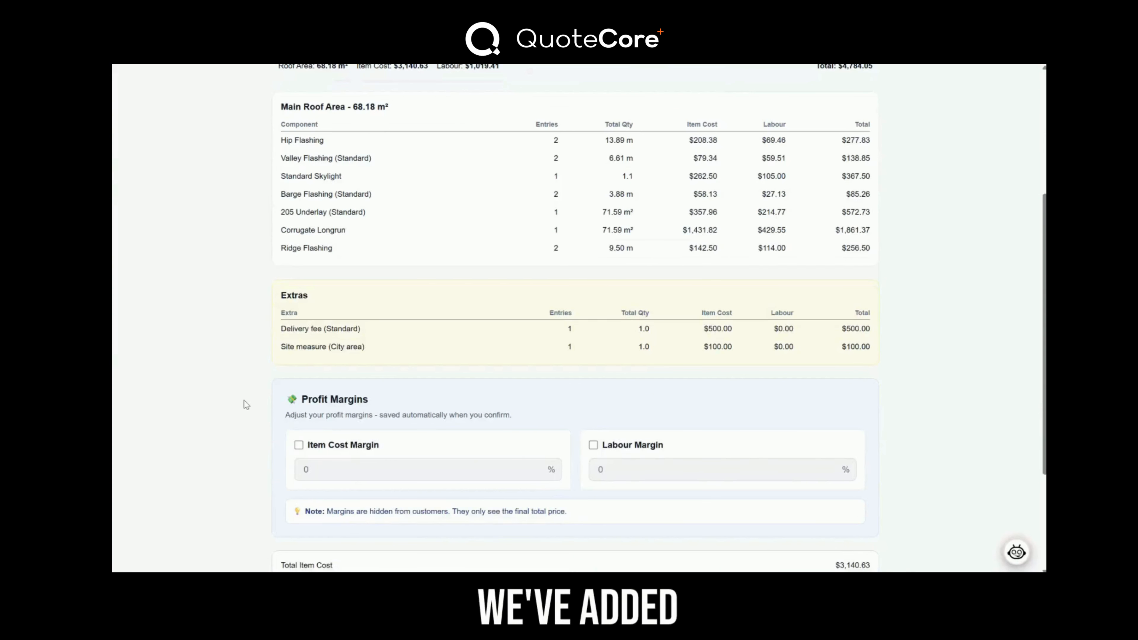
pyautogui.scroll(-1, 246, 405)
# - Enable the item cost margin and the labour margin and set both to 25%
pyautogui.click(298, 389)
pyautogui.write('265')
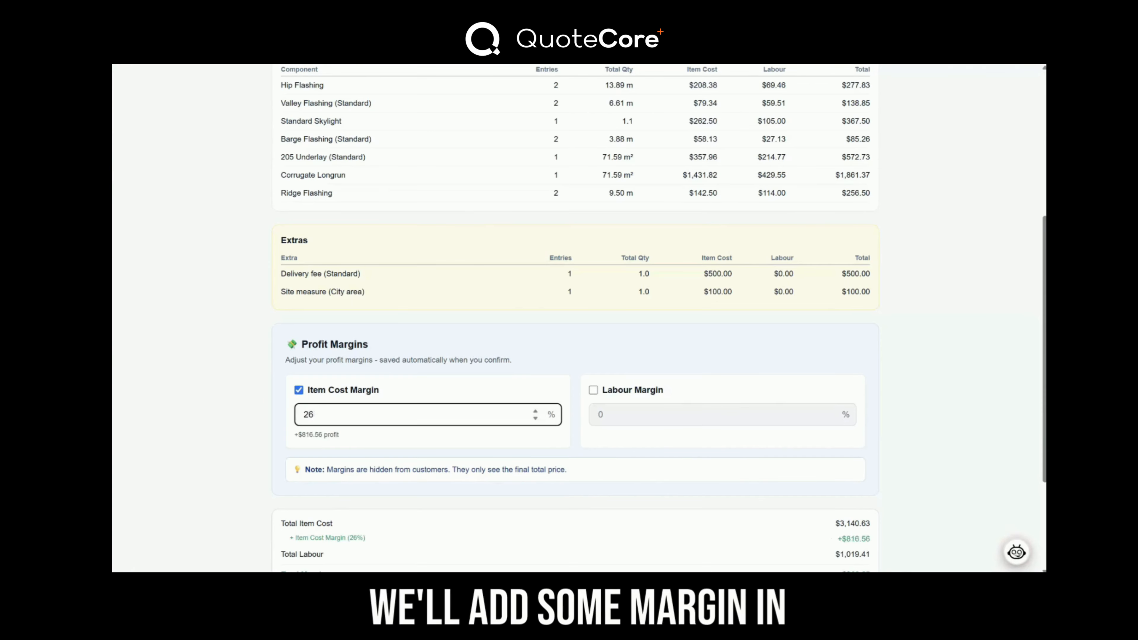
pyautogui.press('BackSpace')
pyautogui.press('BackSpace')
pyautogui.write('25')
pyautogui.click(594, 390)
pyautogui.doubleClick(617, 416)
pyautogui.write('25')
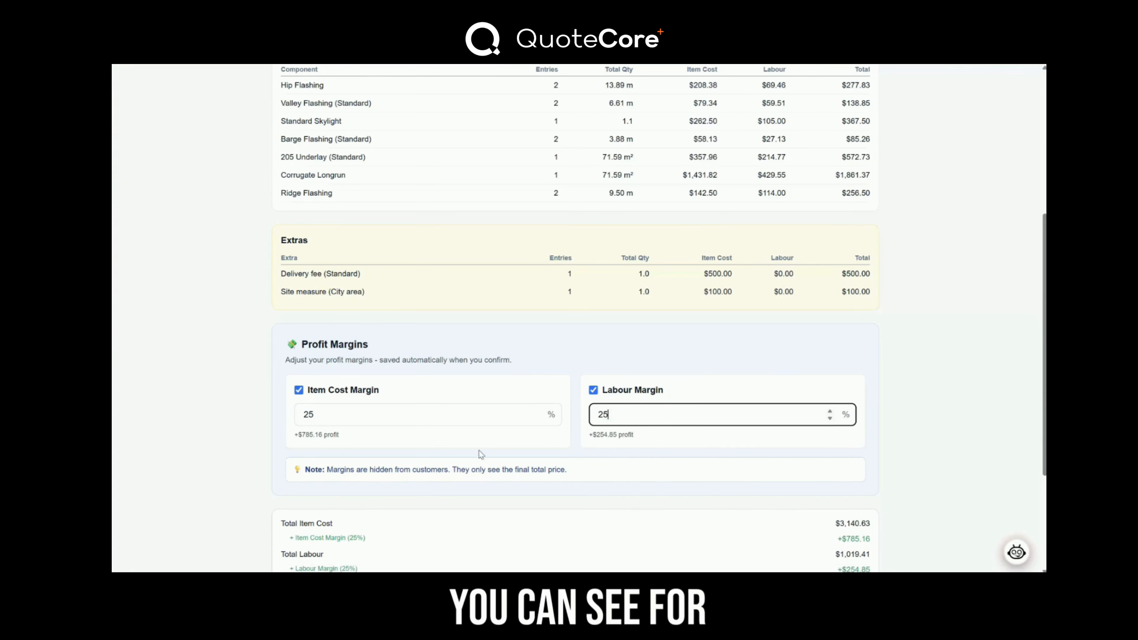
pyautogui.click(481, 454)
# - Confirm the quote and look through its summary of components, extras and totals
pyautogui.scroll(-4, 481, 454)
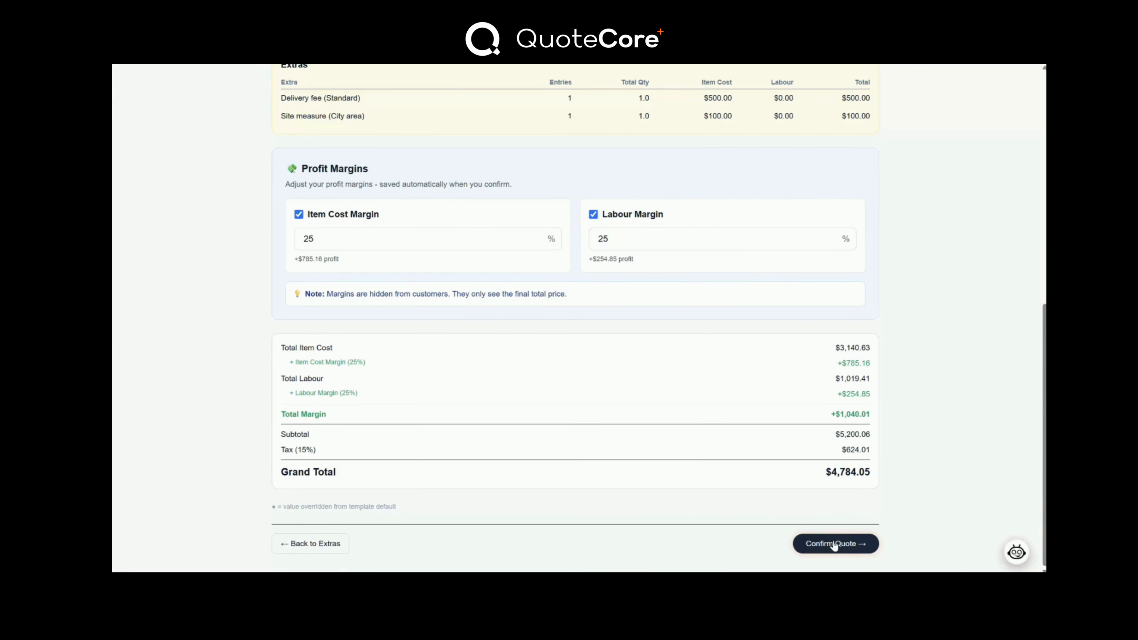
pyautogui.click(850, 550)
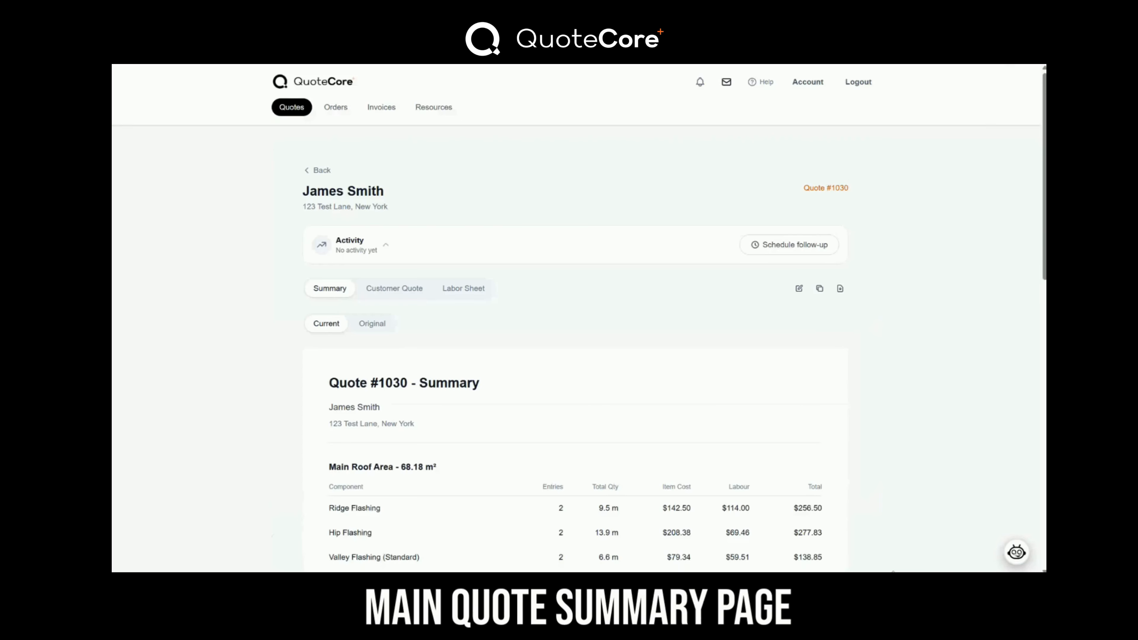
pyautogui.scroll(-10, 958, 401)
pyautogui.scroll(7, 856, 508)
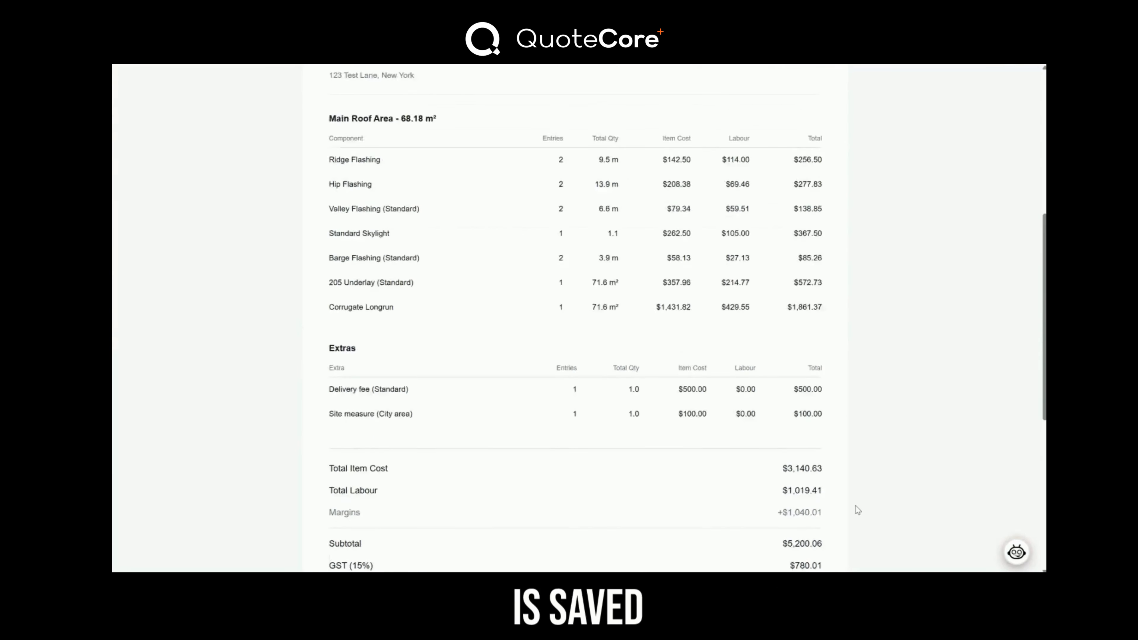
# - Preview the Digital Takeoff Canvas and the Takeoff Lines Only (Print Ready) files attached to the quote, closing each preview
pyautogui.scroll(-12, 869, 446)
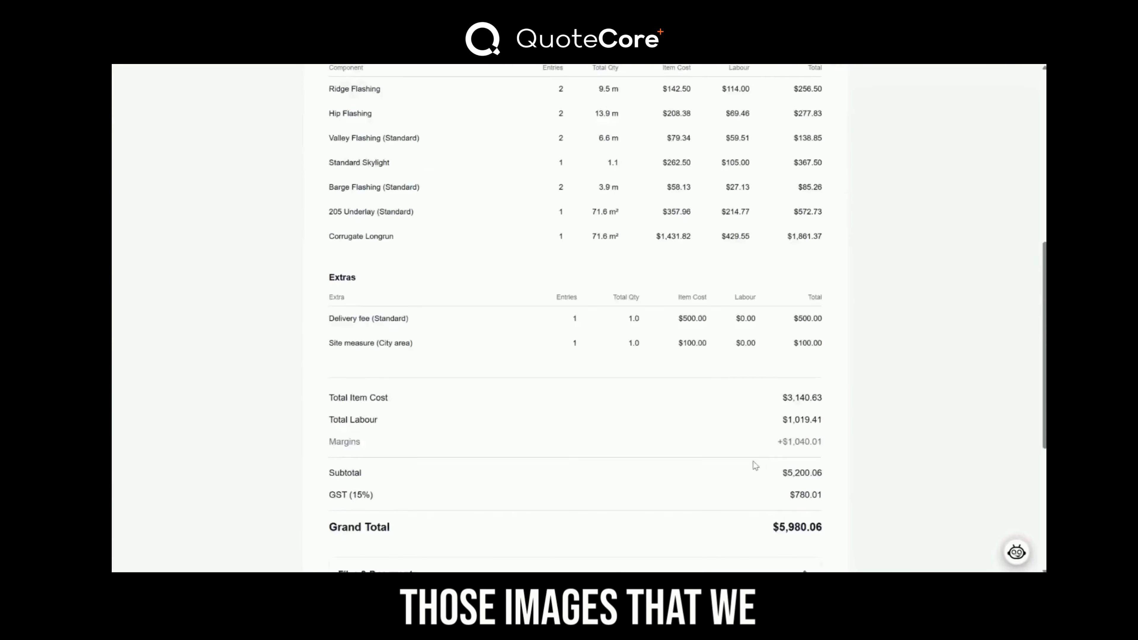
pyautogui.click(763, 312)
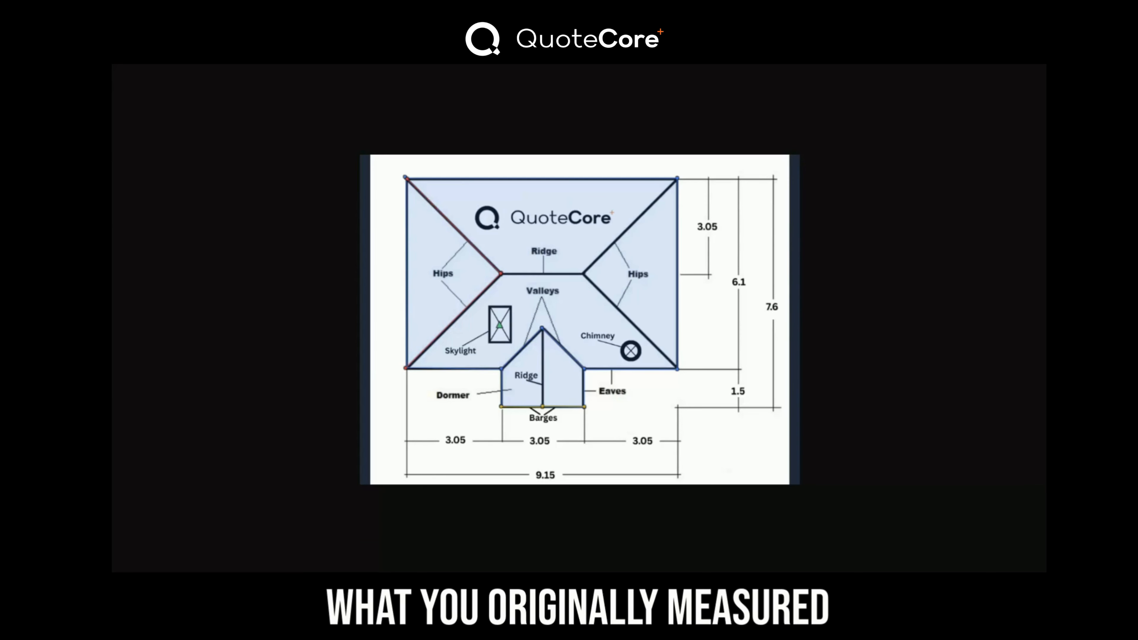
pyautogui.click(365, 329)
pyautogui.click(763, 346)
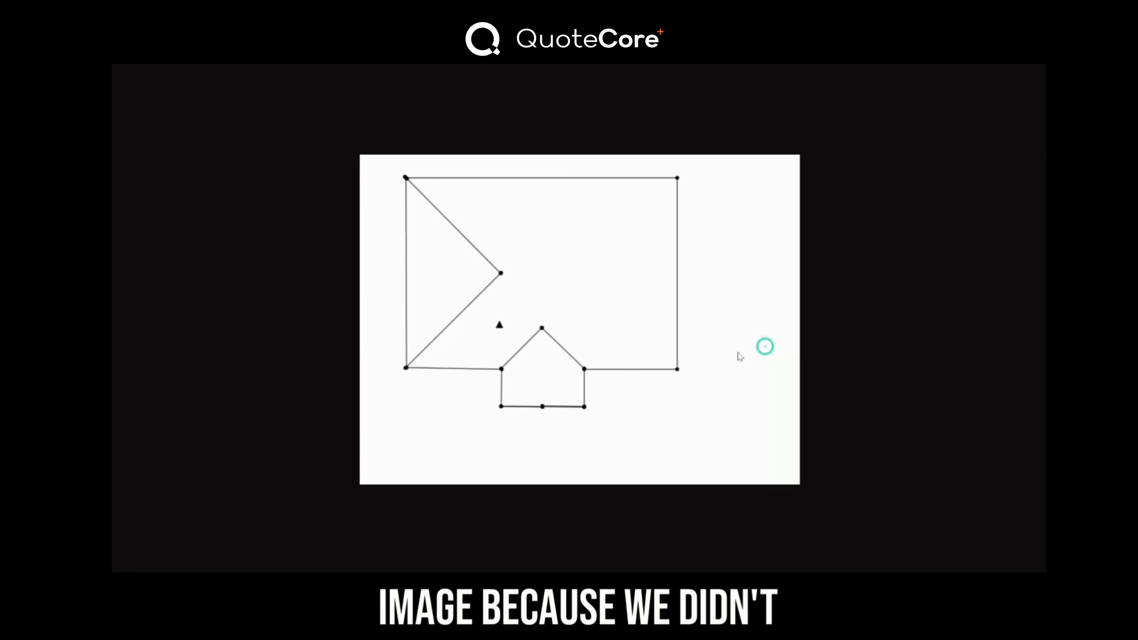
pyautogui.click(341, 112)
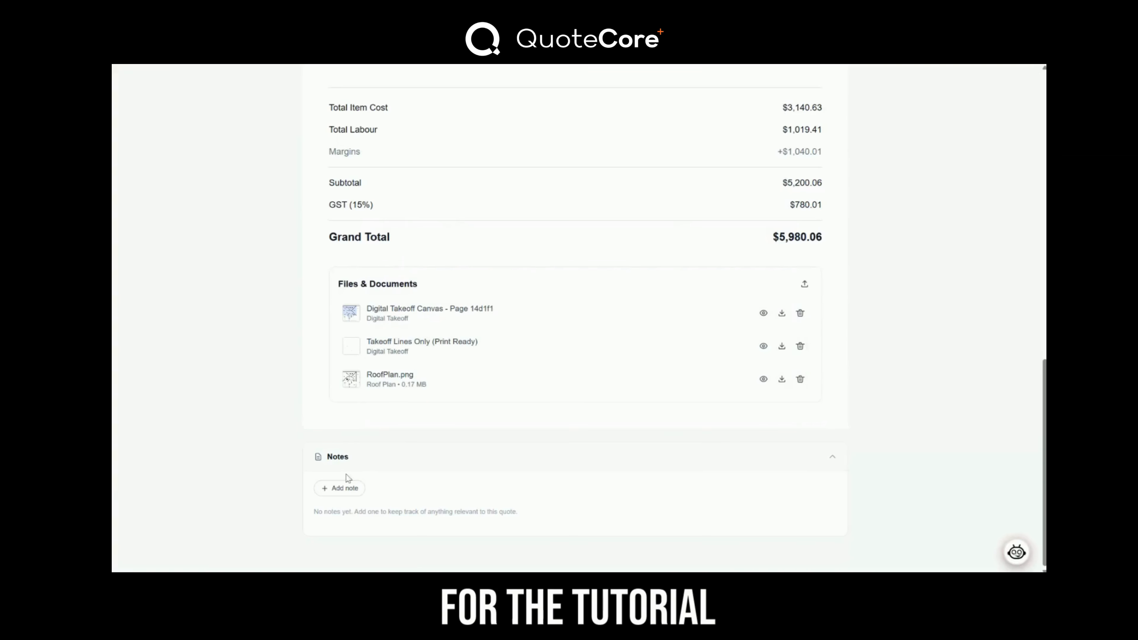
# - Add a quote note titled Site check, recording that the builder mentioned the site was very tight and hard to access
pyautogui.click(339, 489)
pyautogui.write('Site check')
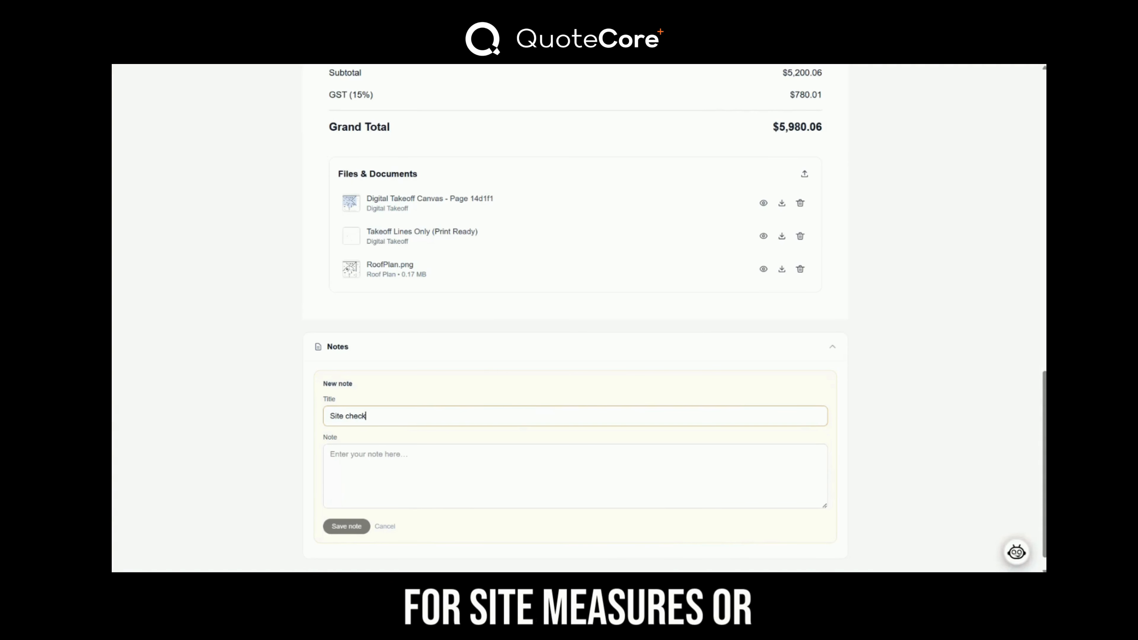
pyautogui.press('Tab')
pyautogui.write('Builder mentioned ')
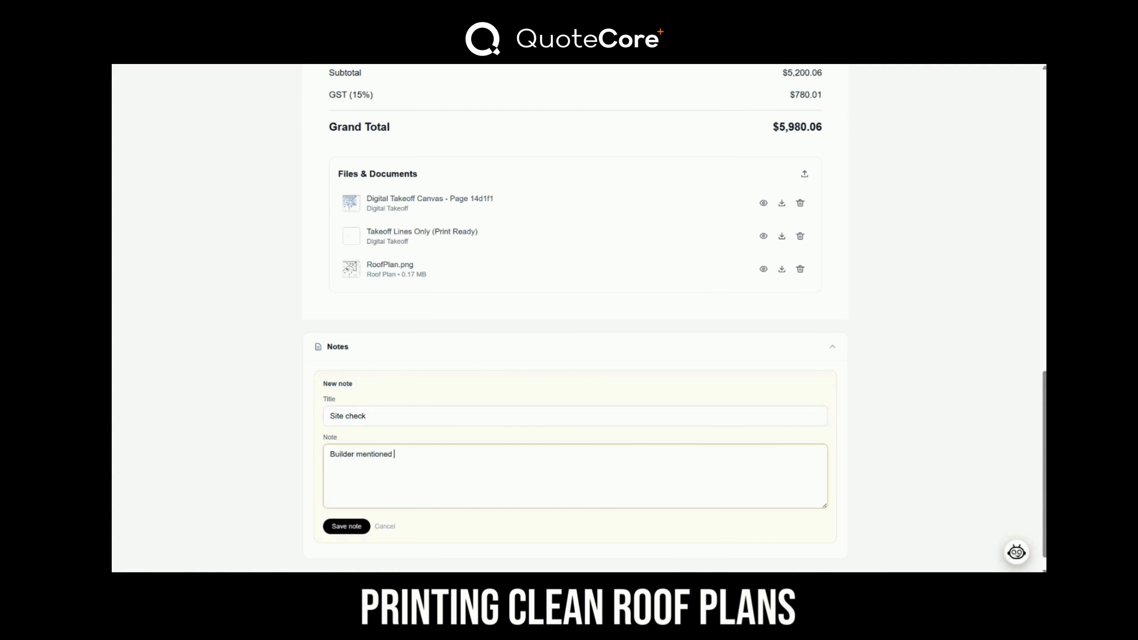
pyautogui.write('the site was very tight and hard to ac')
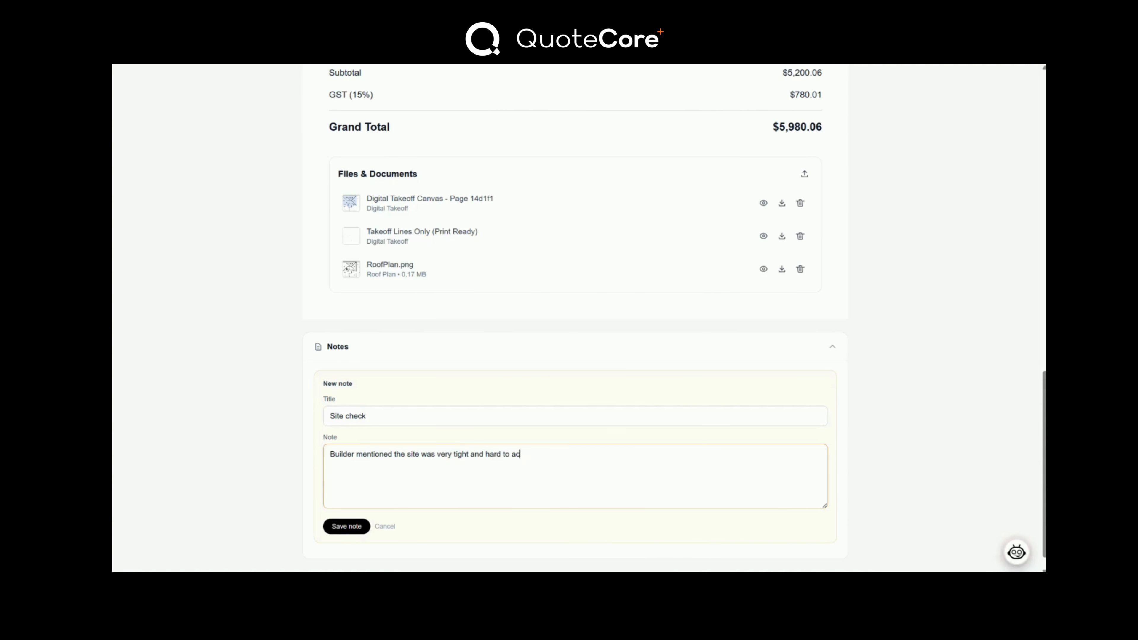
pyautogui.write('cess, check')
# - Create a customer quote for this saved quote
pyautogui.scroll(15, 564, 442)
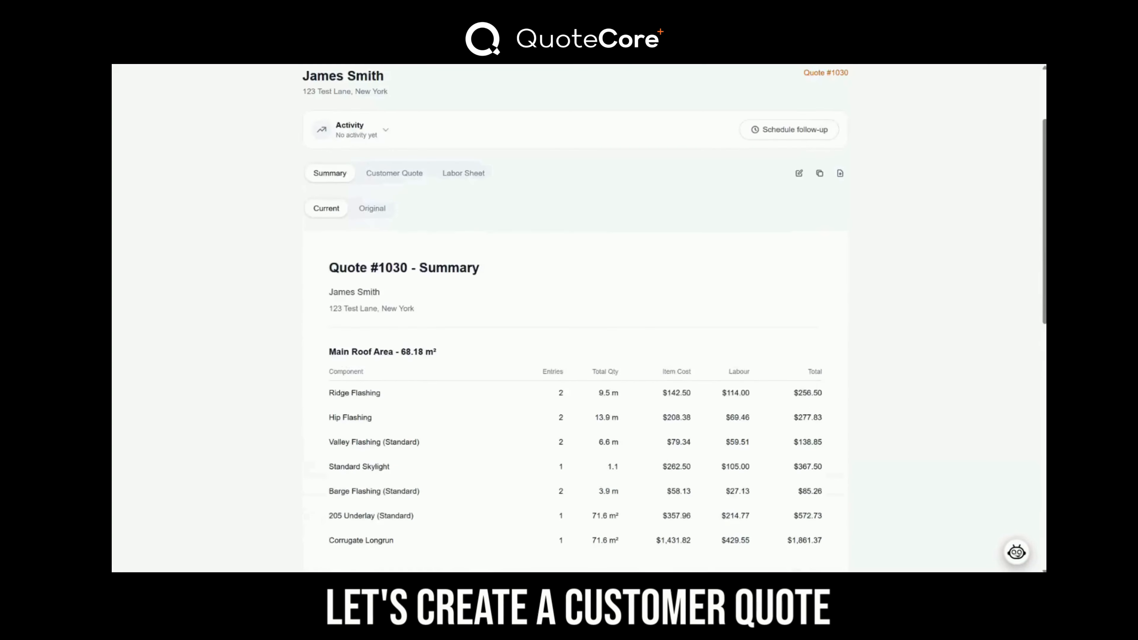
pyautogui.click(388, 294)
pyautogui.click(570, 376)
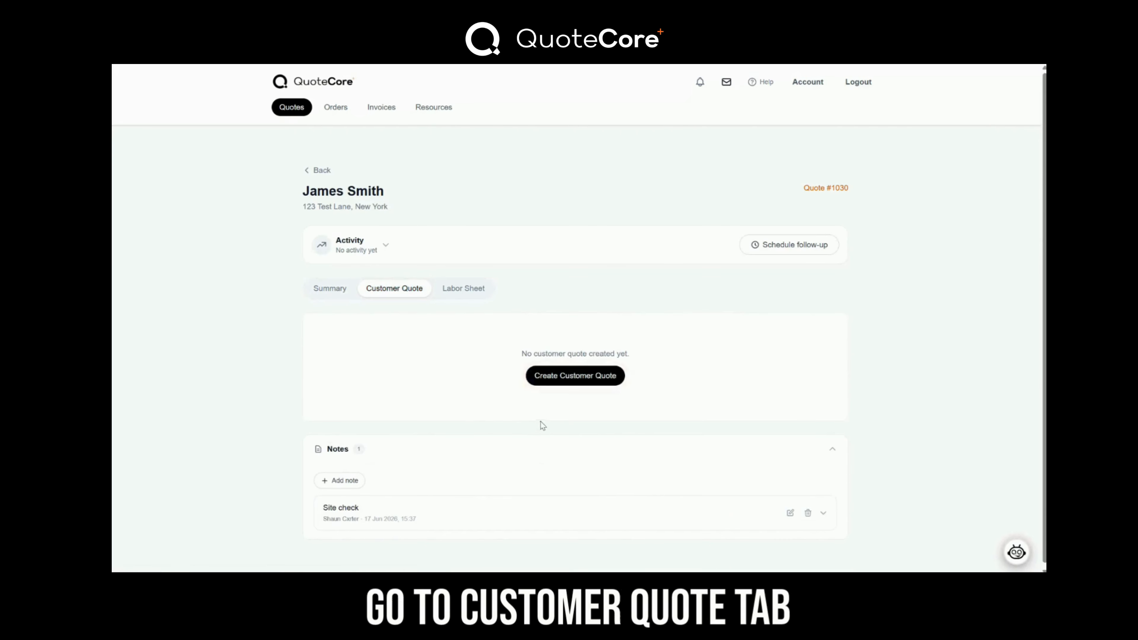
# - Try hiding the line prices and the totals in the customer quote preview, restoring each
pyautogui.scroll(-3, 577, 224)
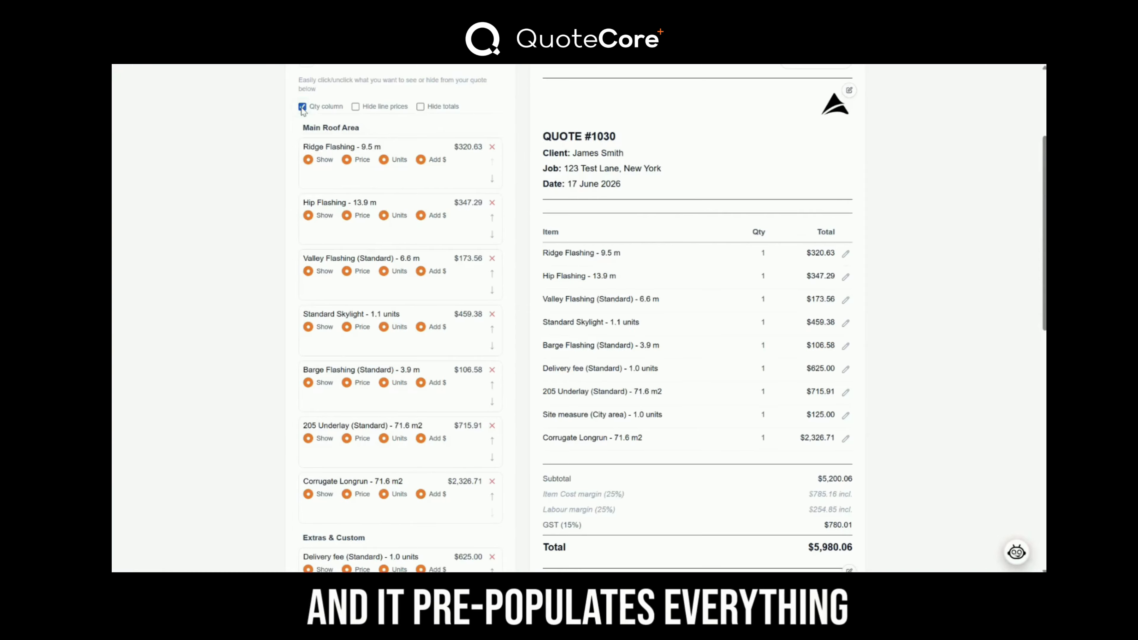
pyautogui.click(355, 107)
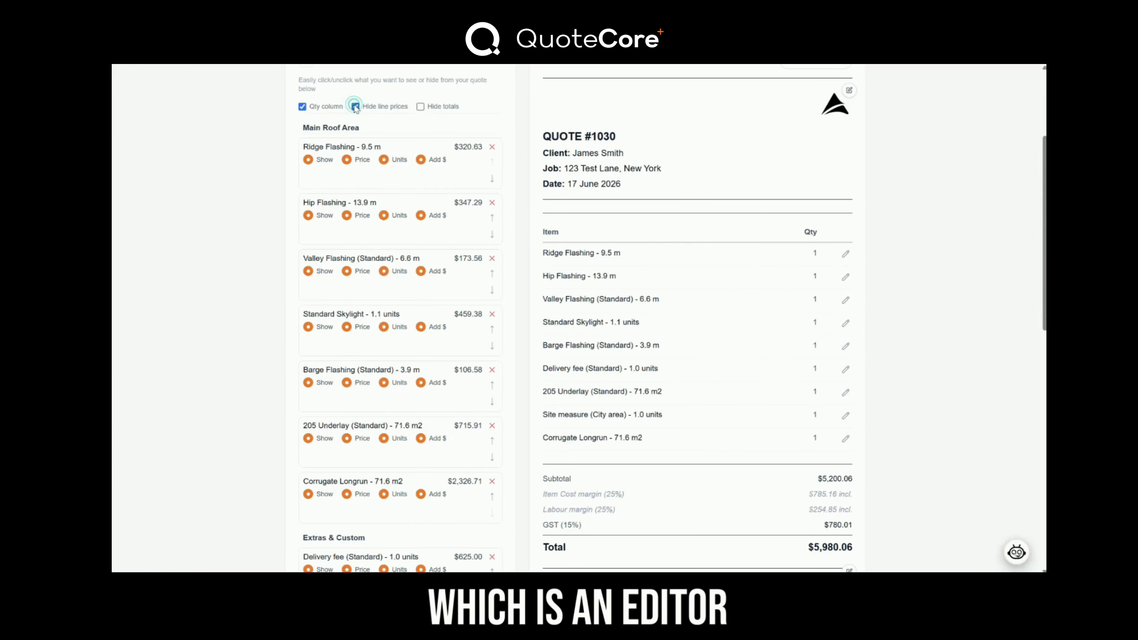
pyautogui.click(355, 107)
pyautogui.click(420, 107)
pyautogui.click(421, 108)
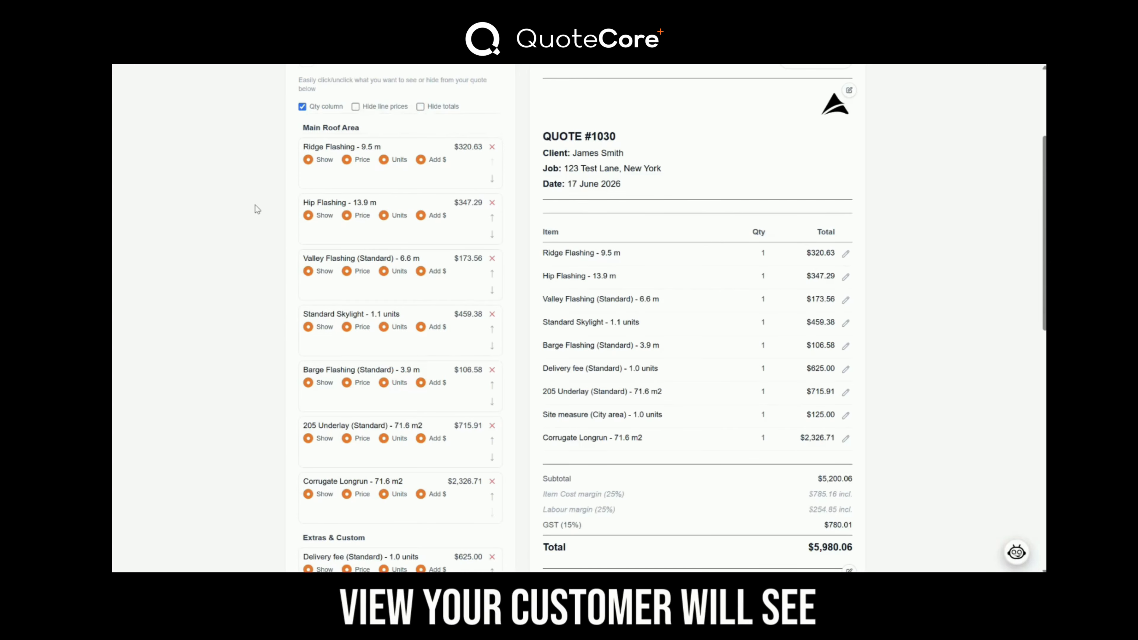
# - Try the visibility and price toggles on the Ridge Flashing line, leaving them all enabled
pyautogui.scroll(-1, 257, 209)
pyautogui.scroll(1, 257, 209)
pyautogui.click(310, 160)
pyautogui.click(311, 160)
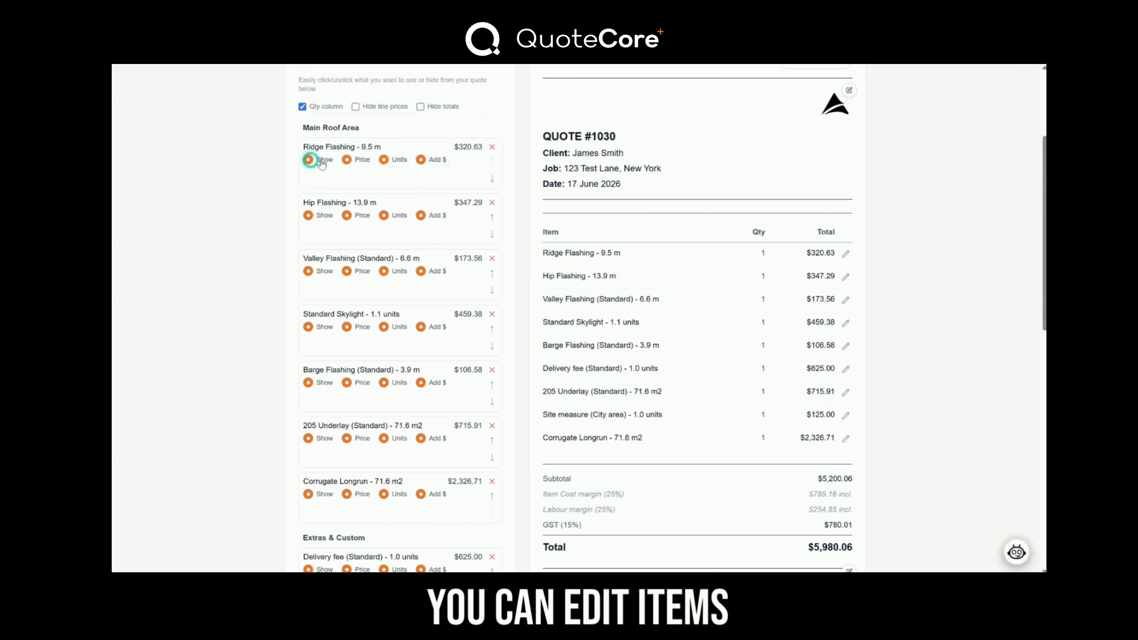
pyautogui.click(348, 160)
pyautogui.click(422, 161)
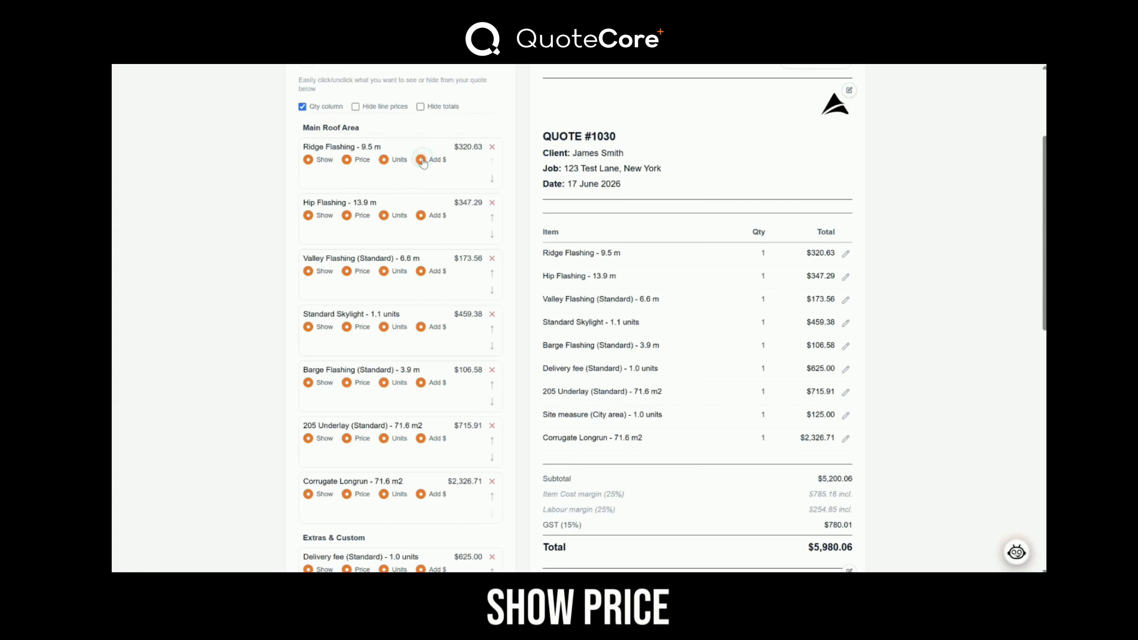
# - Reorder the Main Roof Area lines so Hip Flashing comes first, followed by Ridge Flashing and Valley Flashing
pyautogui.click(492, 217)
pyautogui.click(492, 273)
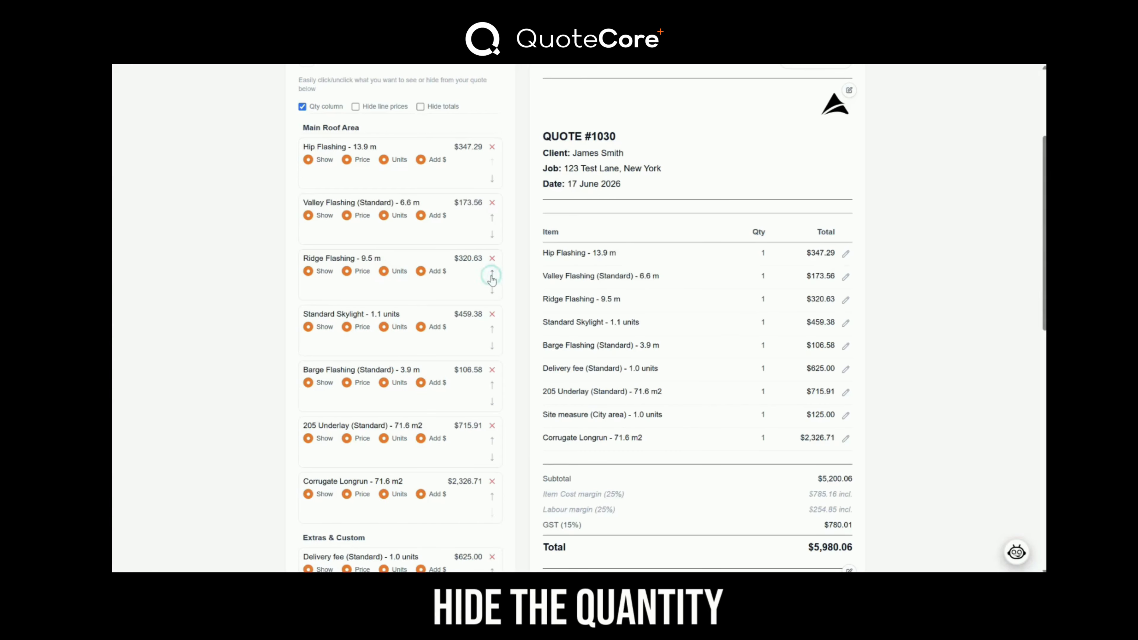
pyautogui.click(492, 217)
pyautogui.click(492, 178)
pyautogui.click(492, 235)
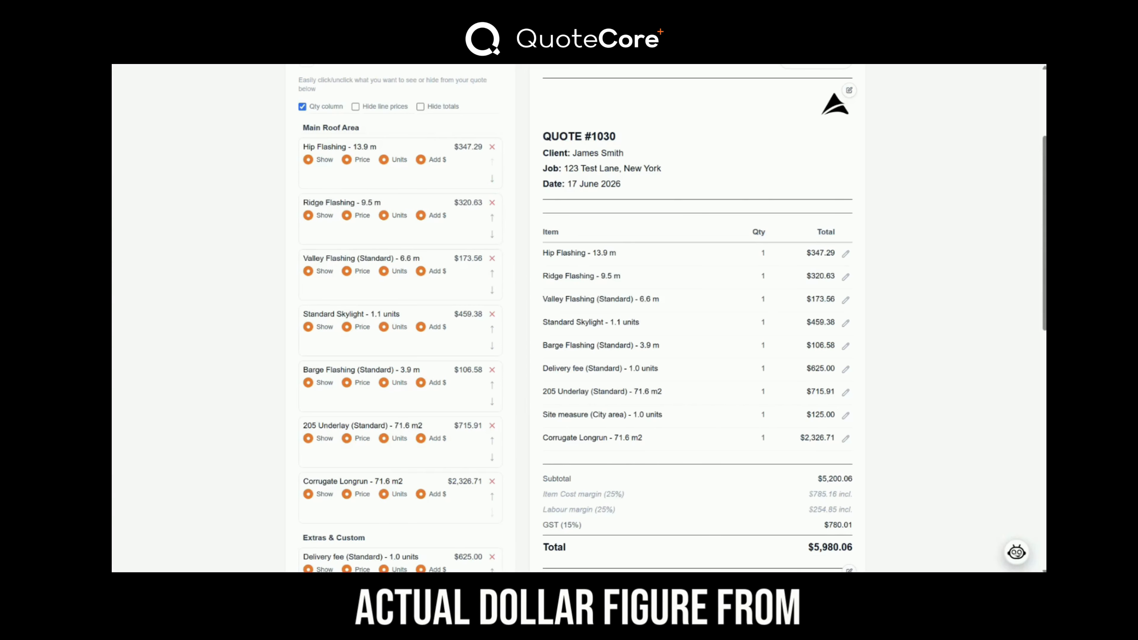
# - Set the customer quote's global item cost margin and labor margin to 30%
pyautogui.scroll(-5, 441, 408)
pyautogui.doubleClick(377, 471)
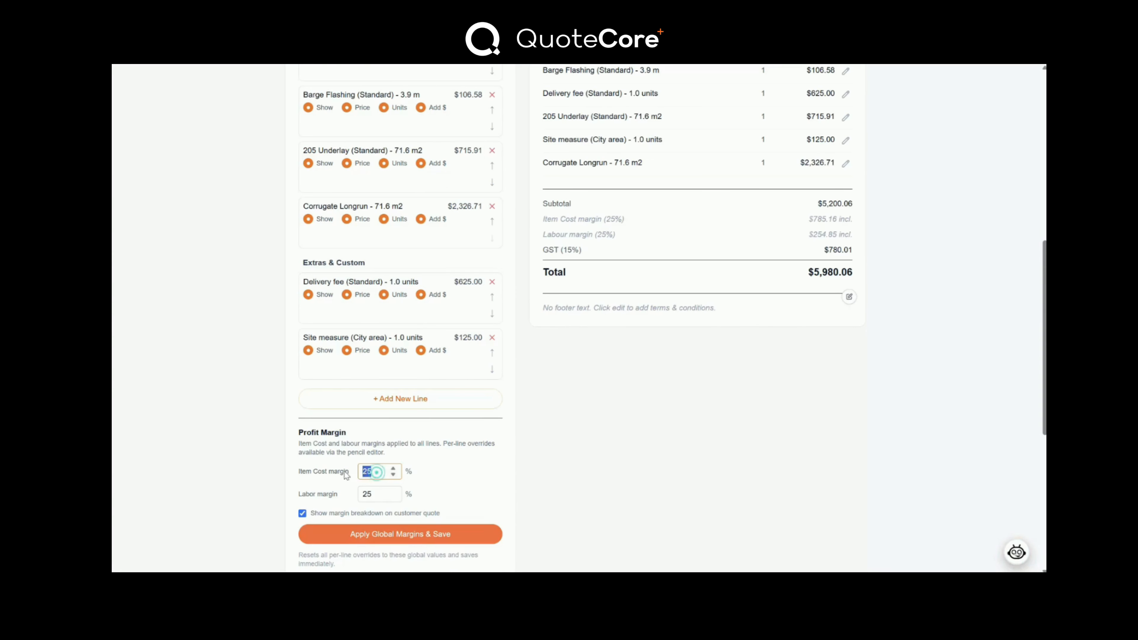
pyautogui.write('30')
pyautogui.press('Tab')
pyautogui.write('30')
pyautogui.scroll(-1, 448, 482)
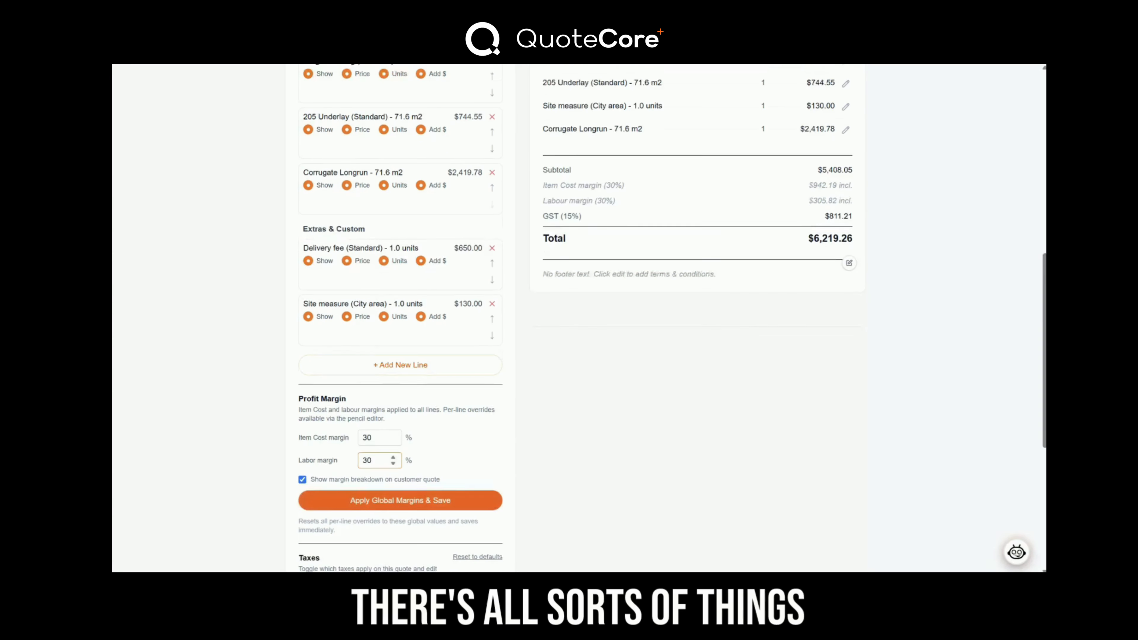
pyautogui.click(448, 482)
# - Try excluding the GST tax from the quote, checking its effect on the preview, and re-enable it
pyautogui.scroll(-5, 636, 381)
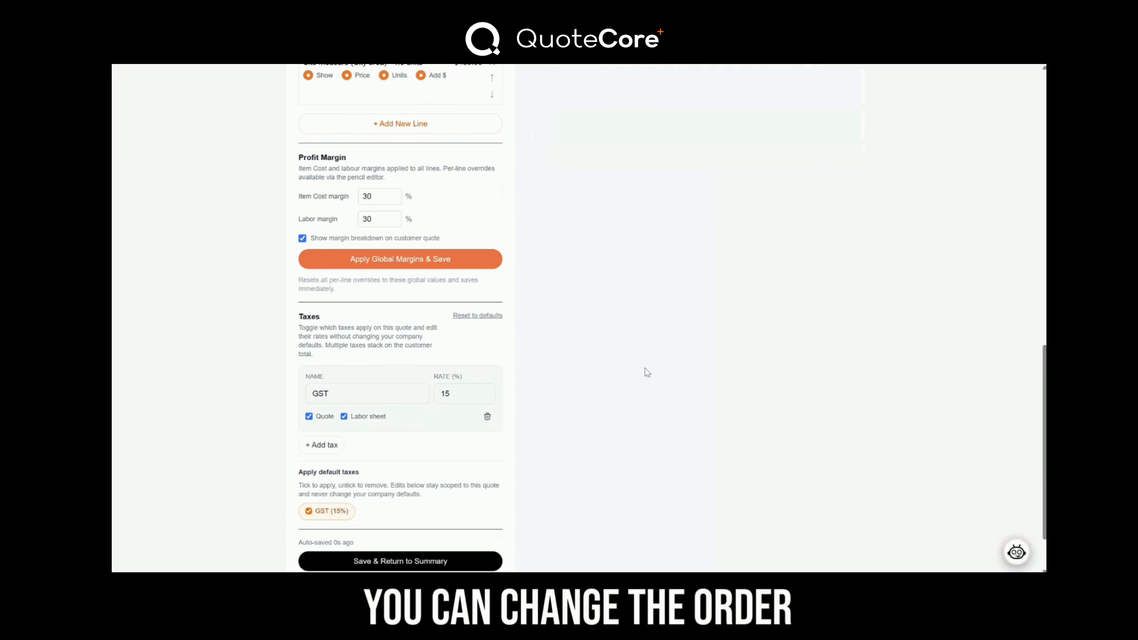
pyautogui.scroll(5, 622, 428)
pyautogui.scroll(-6, 819, 251)
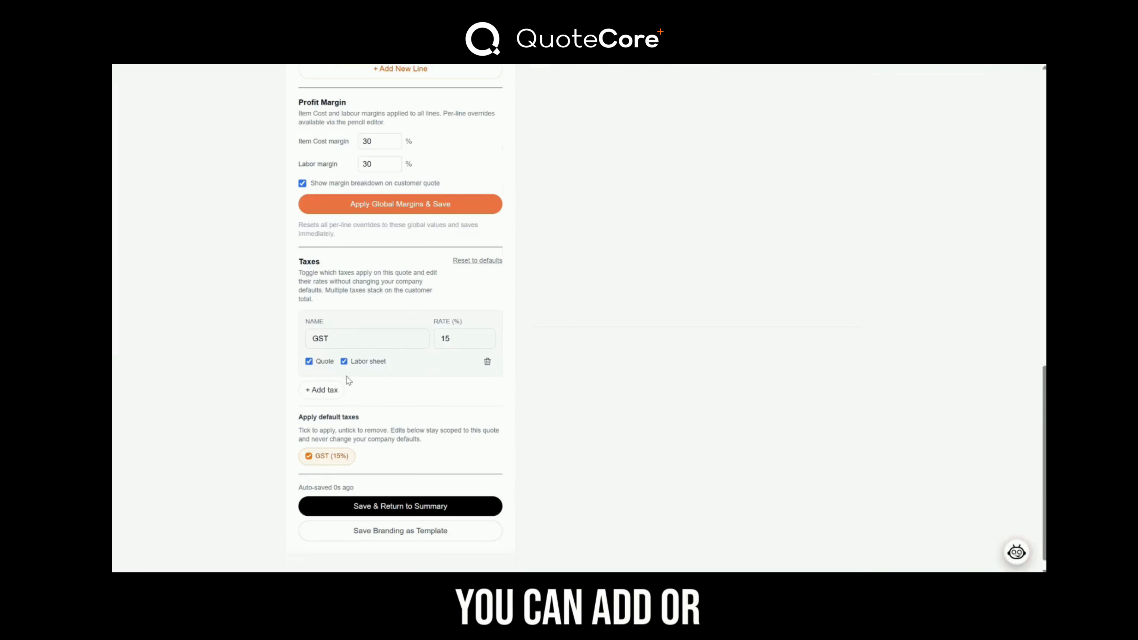
pyautogui.click(309, 361)
pyautogui.scroll(6, 713, 366)
pyautogui.scroll(-7, 713, 367)
pyautogui.click(308, 366)
pyautogui.scroll(13, 663, 315)
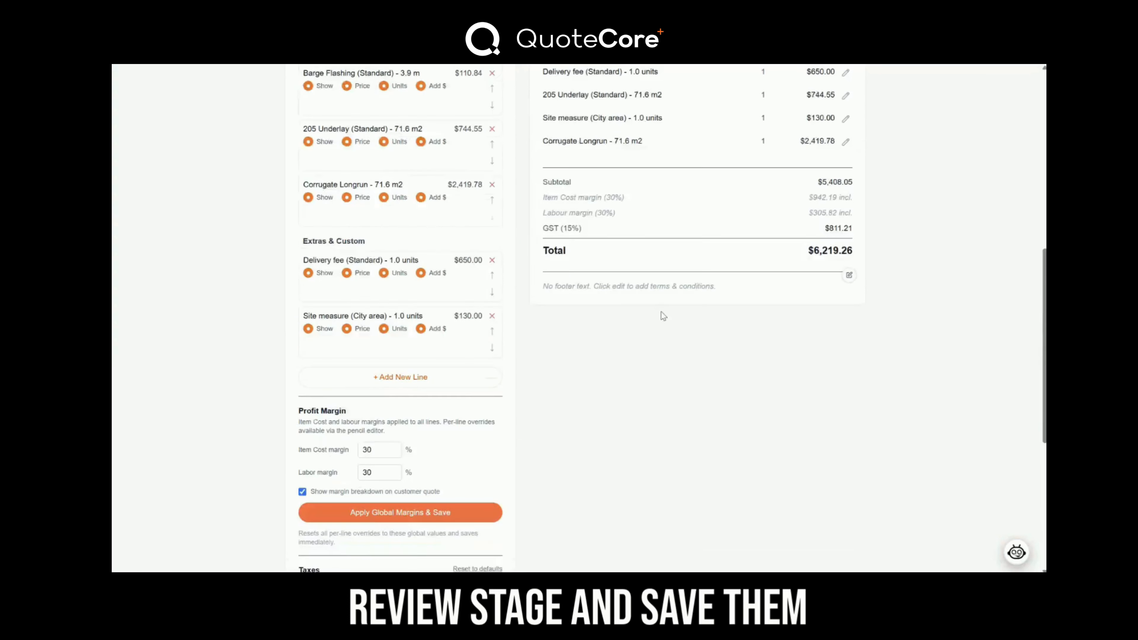
# - Edit the Corrugate Longrun line with description 75, its price hidden, and item cost and labor margins of 50%, and save it
pyautogui.click(846, 439)
pyautogui.scroll(-3, 860, 446)
pyautogui.tripleClick(595, 381)
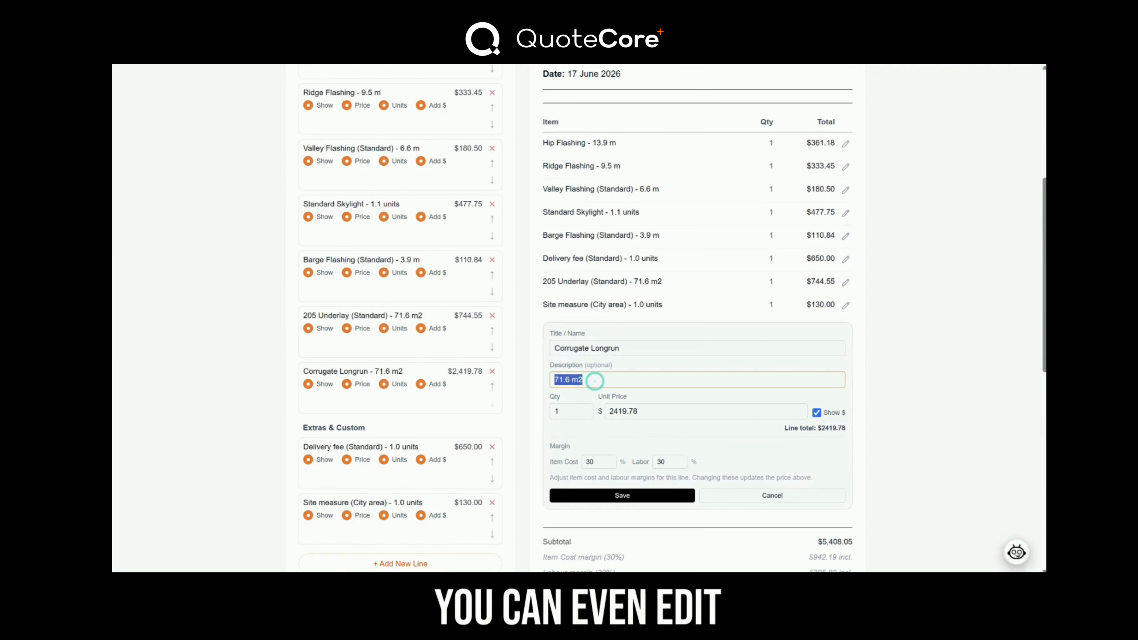
pyautogui.write('75')
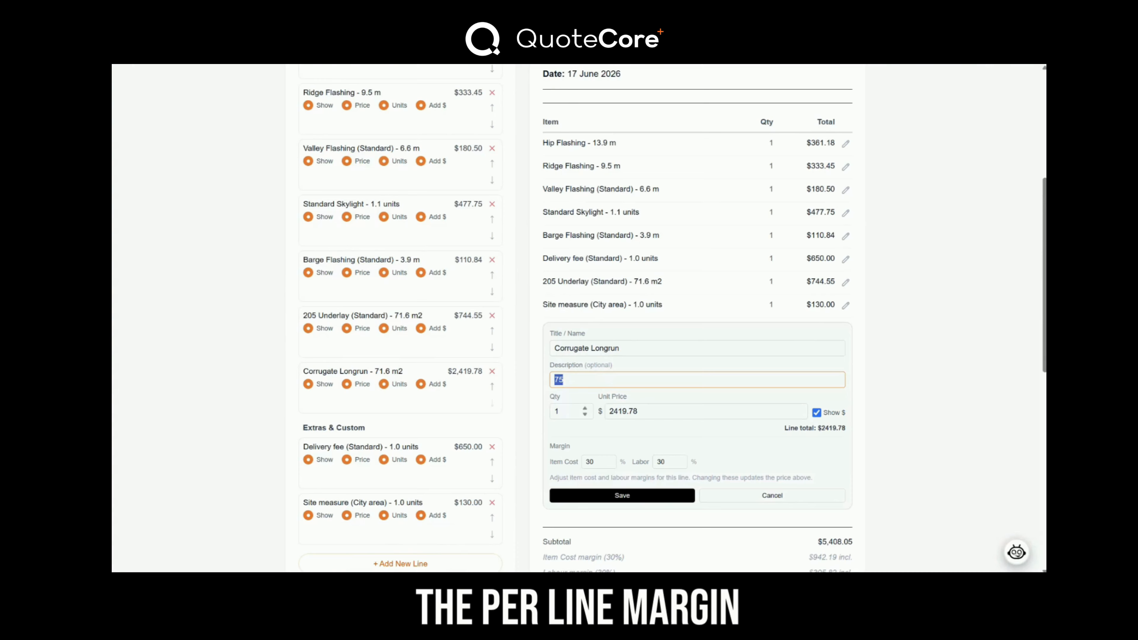
pyautogui.click(816, 412)
pyautogui.click(607, 459)
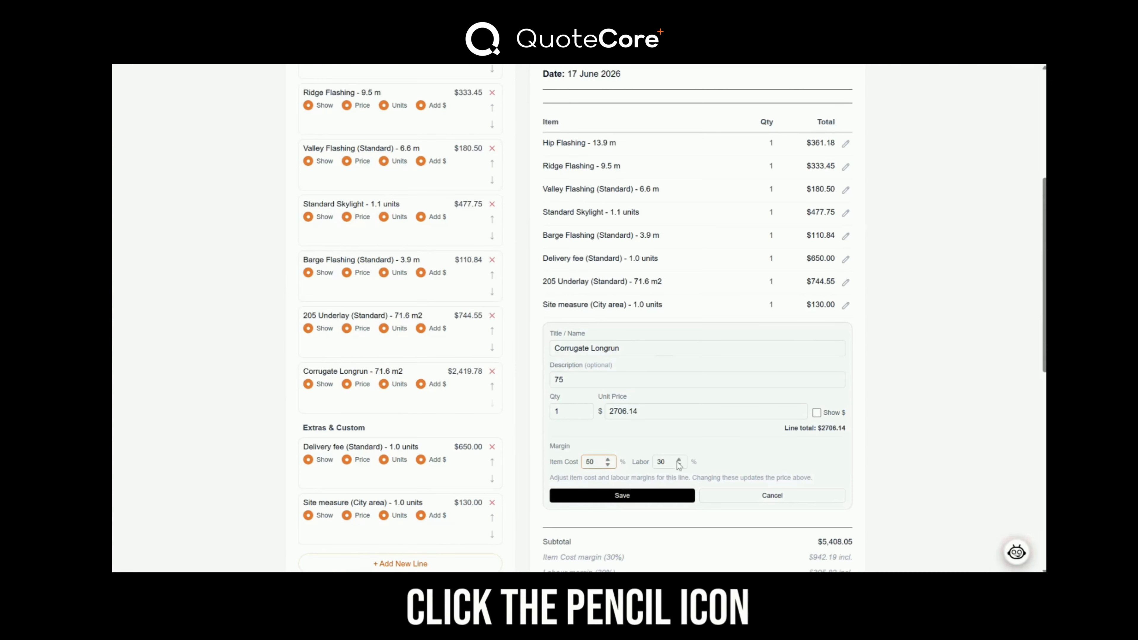
pyautogui.write('50')
pyautogui.click(622, 495)
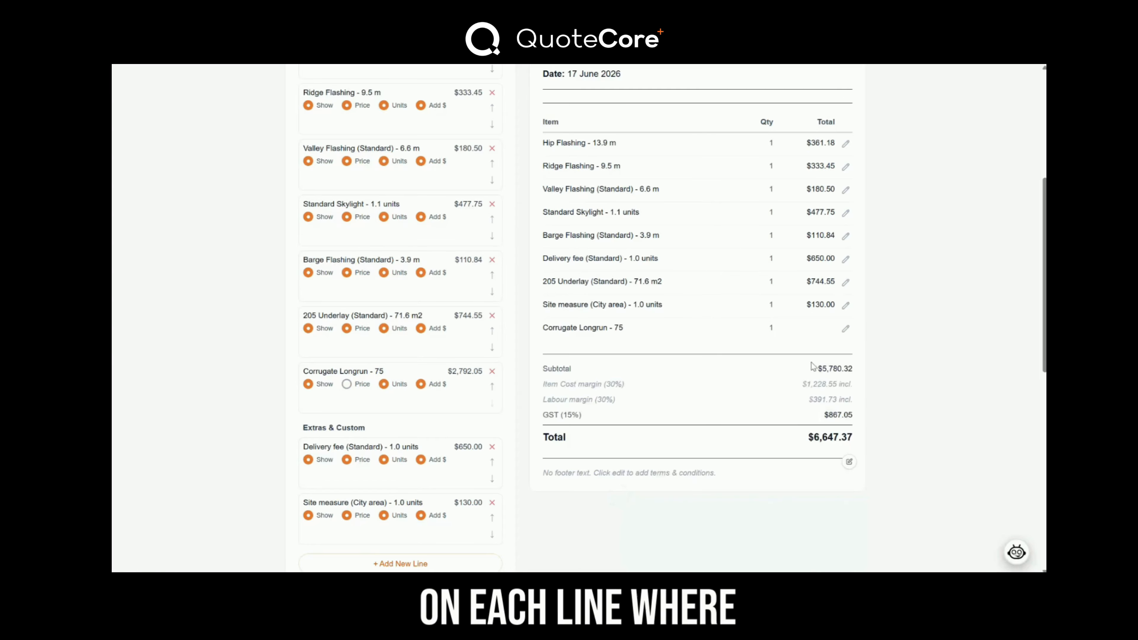
# - Show the price on the Corrugate Longrun line again and save the line
pyautogui.click(846, 328)
pyautogui.click(816, 412)
pyautogui.click(621, 495)
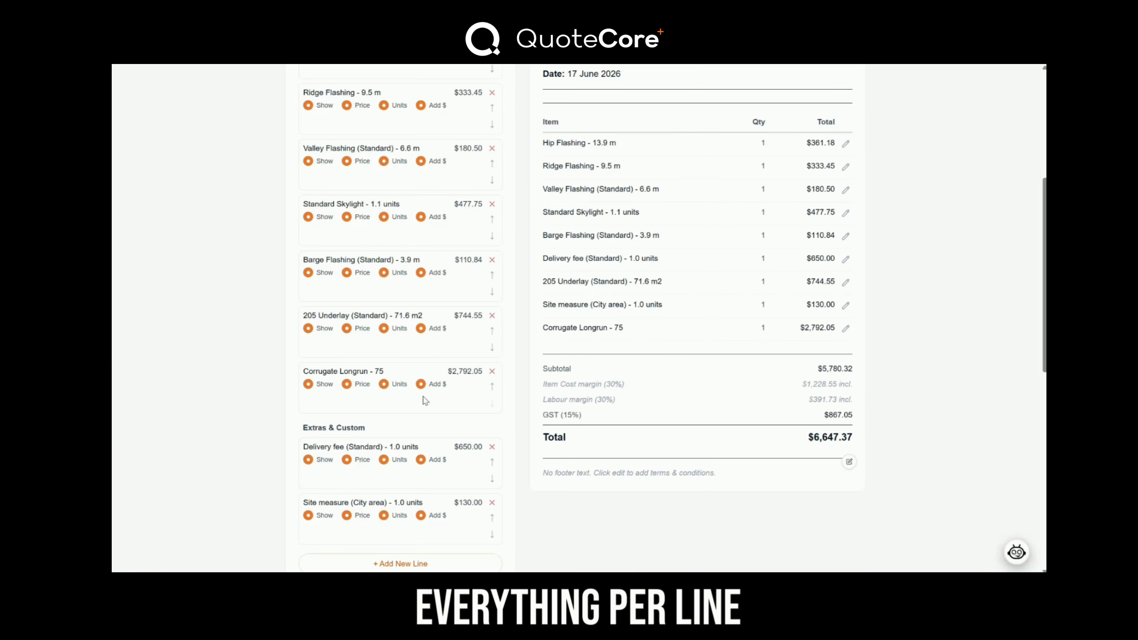
# - Hide the margin breakdown from the customer quote and save it, returning to the summary
pyautogui.scroll(6, 828, 426)
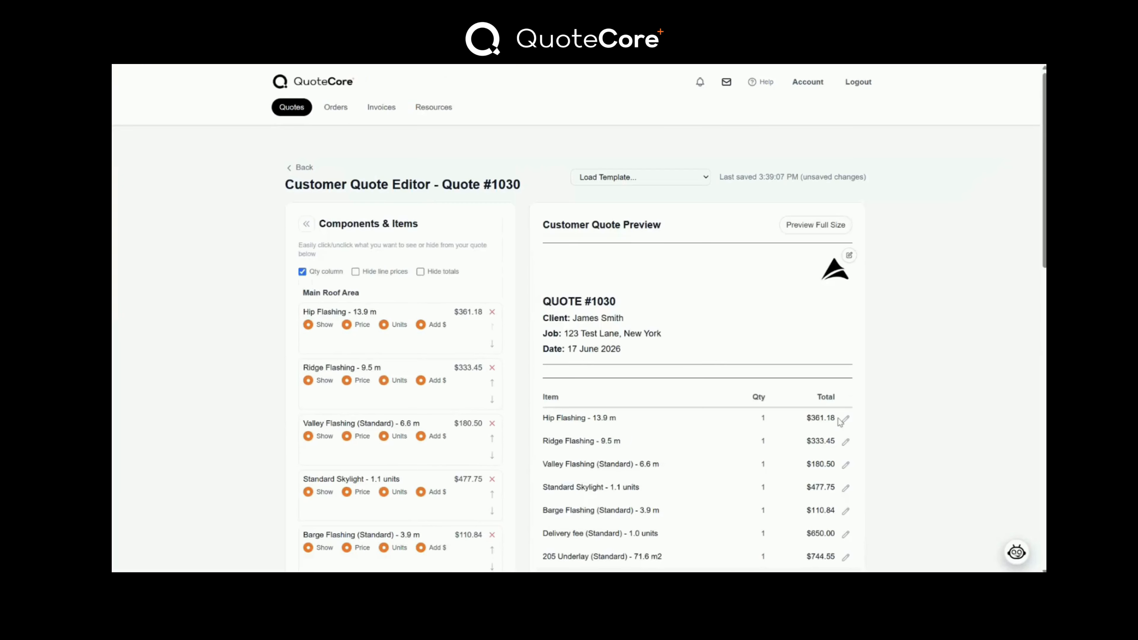
pyautogui.scroll(-16, 448, 386)
pyautogui.click(380, 493)
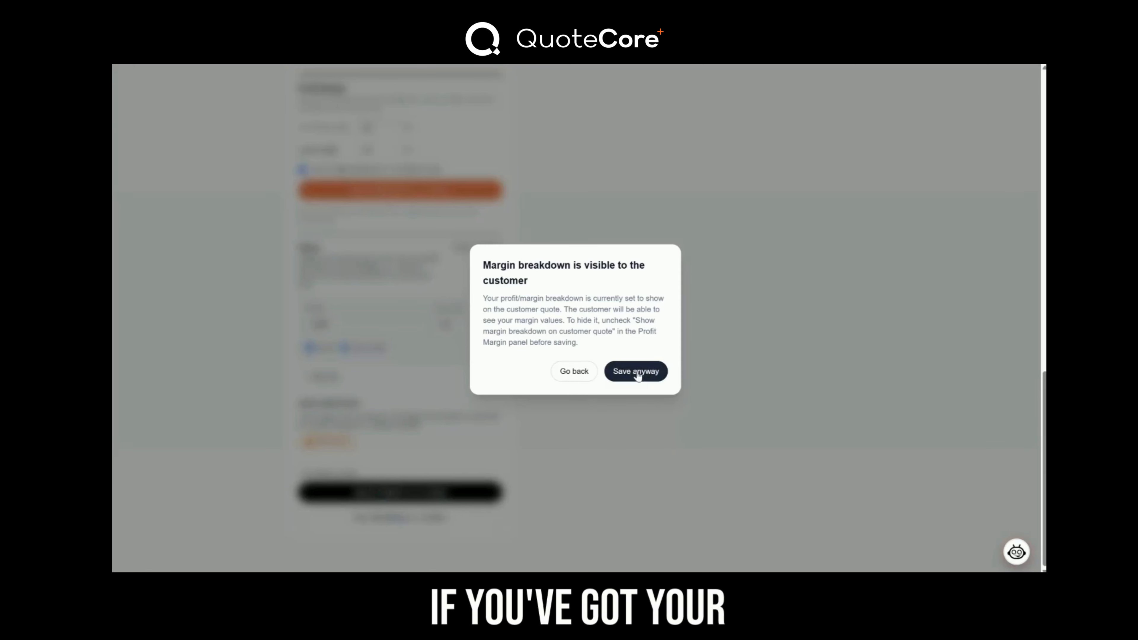
pyautogui.click(574, 371)
pyautogui.click(301, 224)
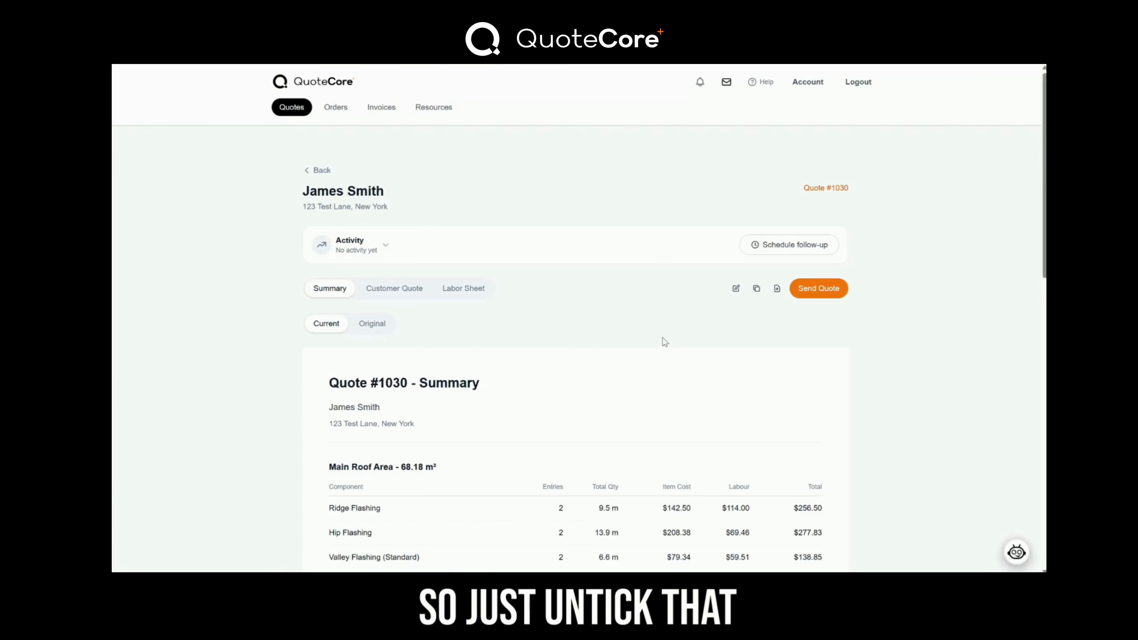
# - Open the saved customer quote and review its line items and totals
pyautogui.scroll(-2, 665, 342)
pyautogui.click(394, 178)
pyautogui.scroll(-3, 549, 288)
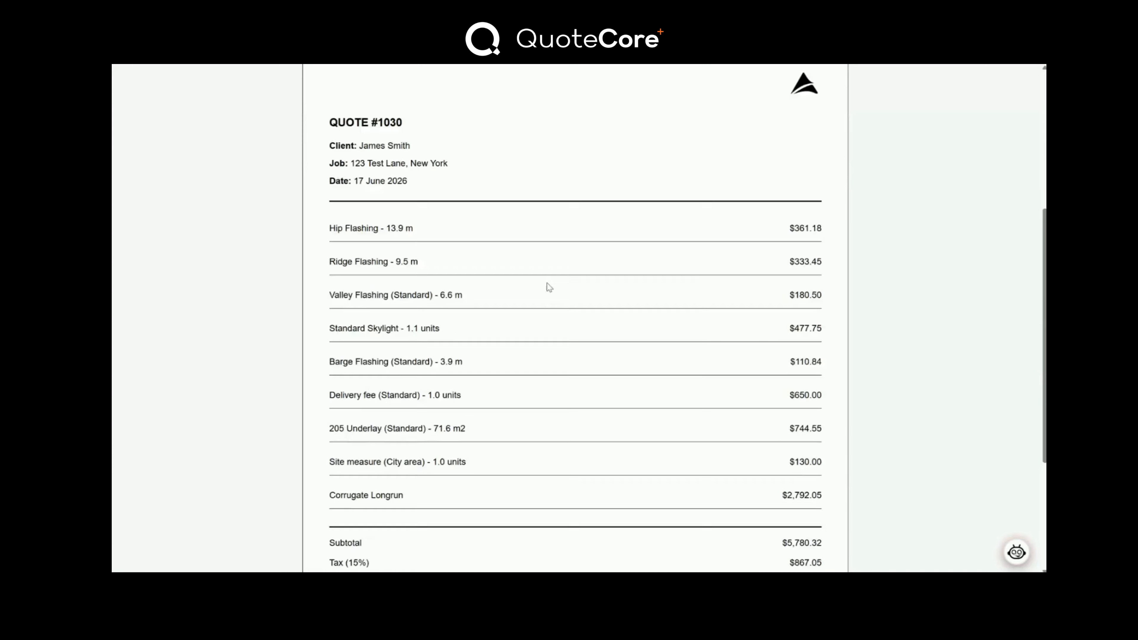
pyautogui.scroll(-4, 549, 288)
pyautogui.scroll(10, 551, 280)
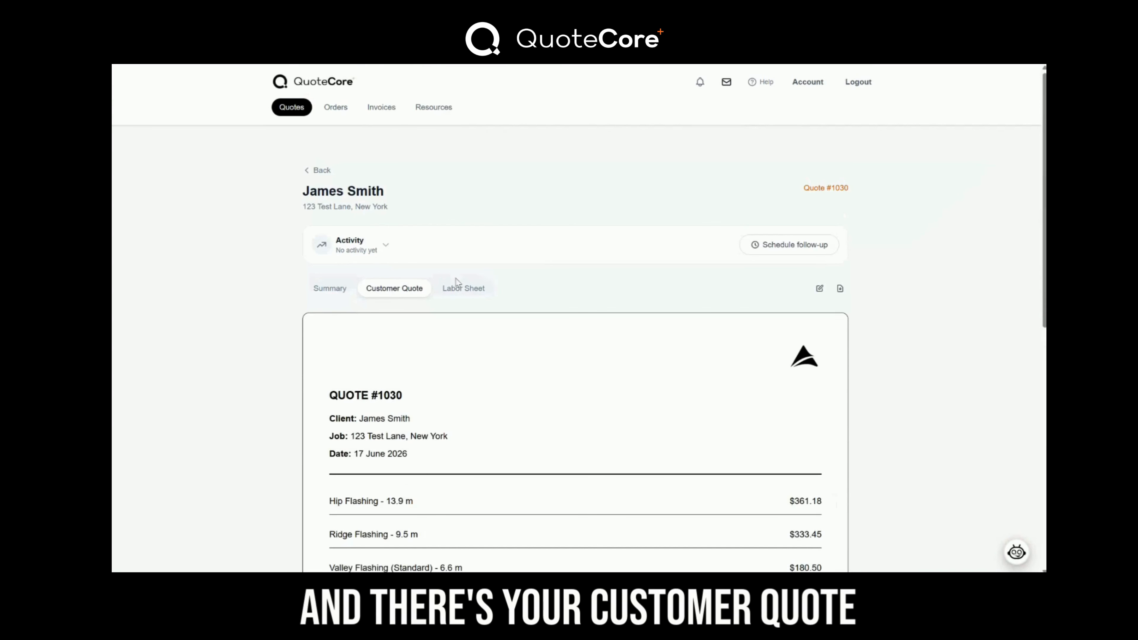
# - Start sending the quote from its summary with the link expiring 90 days from now, choosing to send from QuoteCore+
pyautogui.click(330, 288)
pyautogui.scroll(-2, 829, 224)
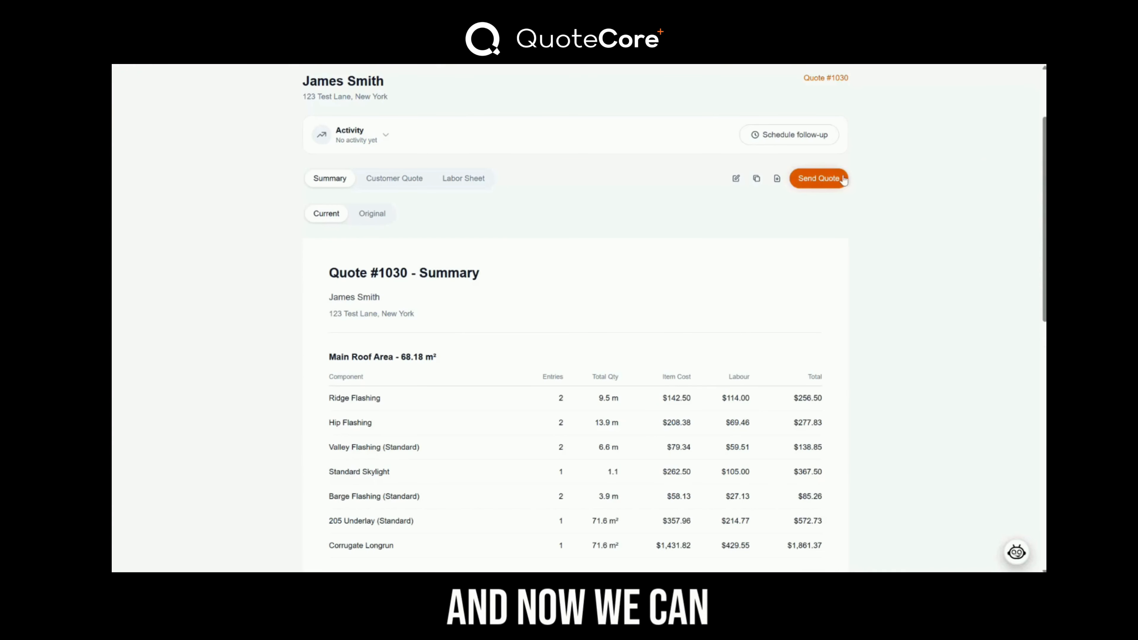
pyautogui.click(842, 179)
pyautogui.click(726, 283)
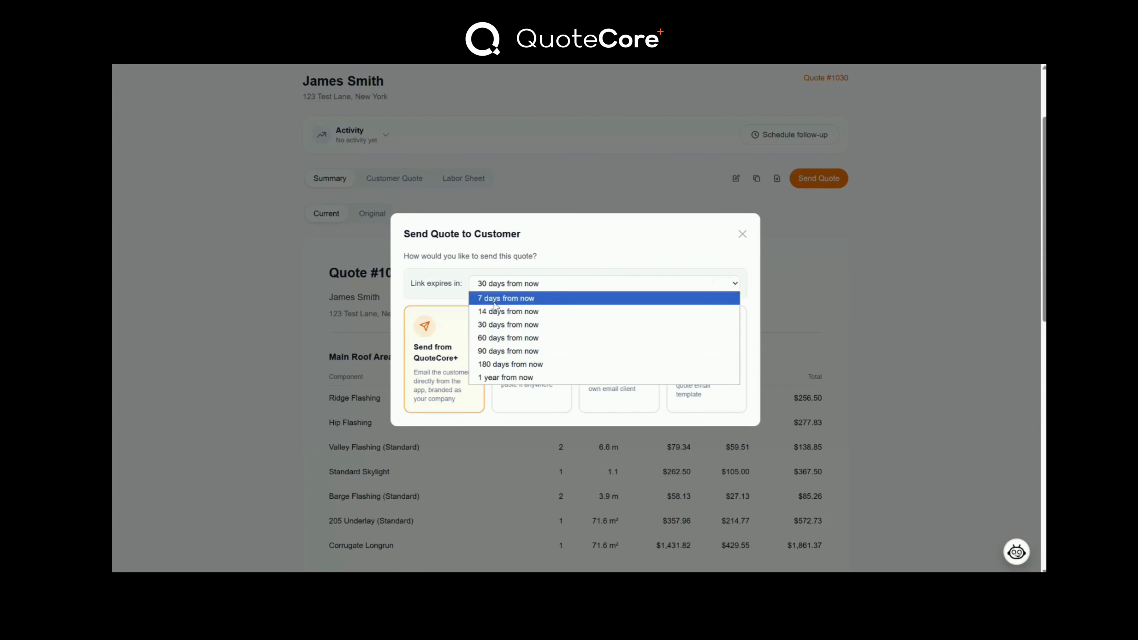
pyautogui.click(530, 353)
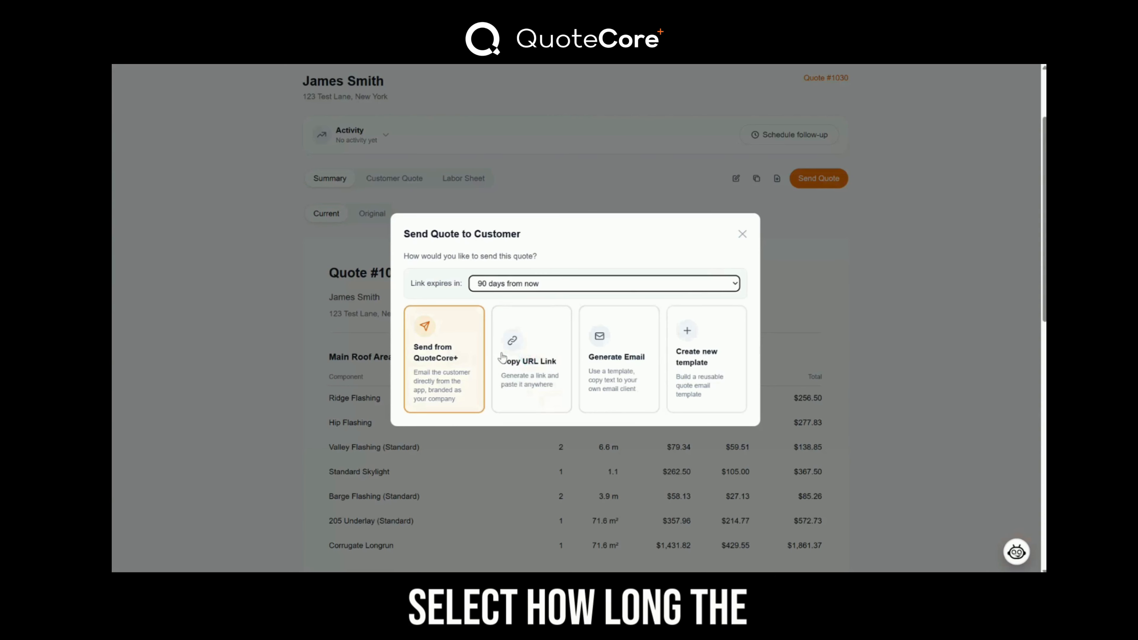
pyautogui.click(443, 361)
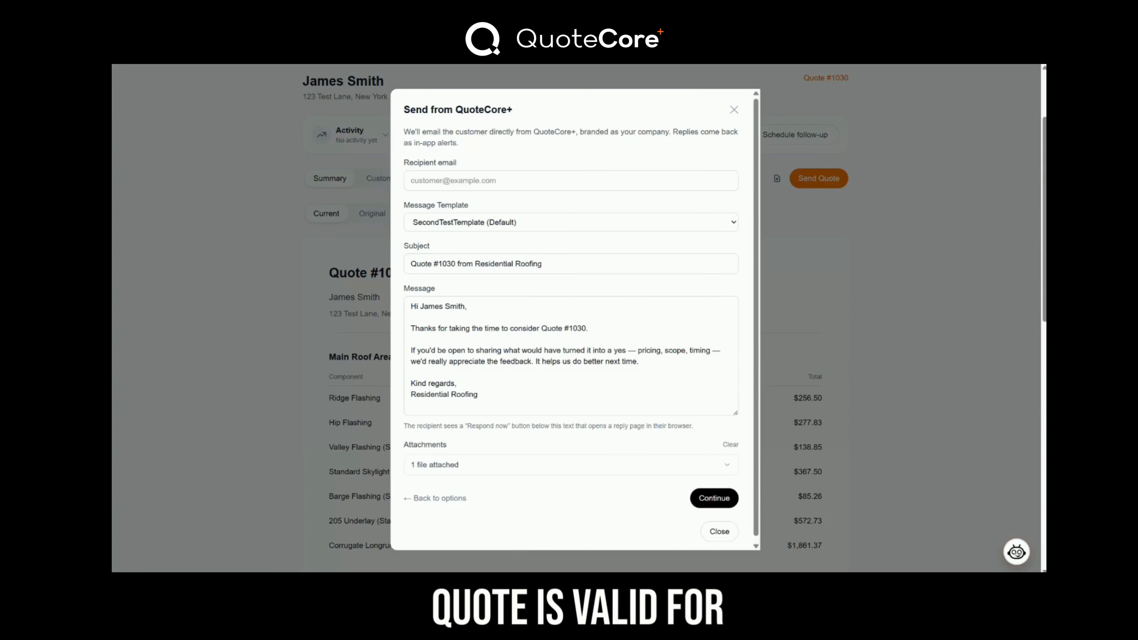
# - Enter the recipient's email address and look through the message templates, keeping SecondTestTemplate (Default)
pyautogui.write('jamessmith@')
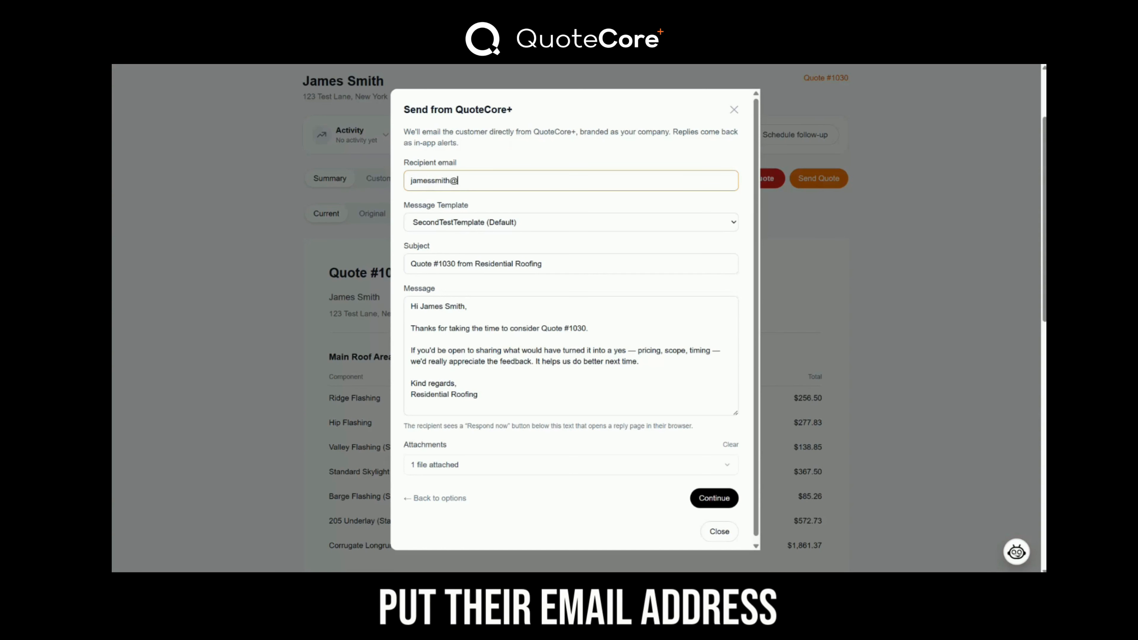
pyautogui.write('test.com')
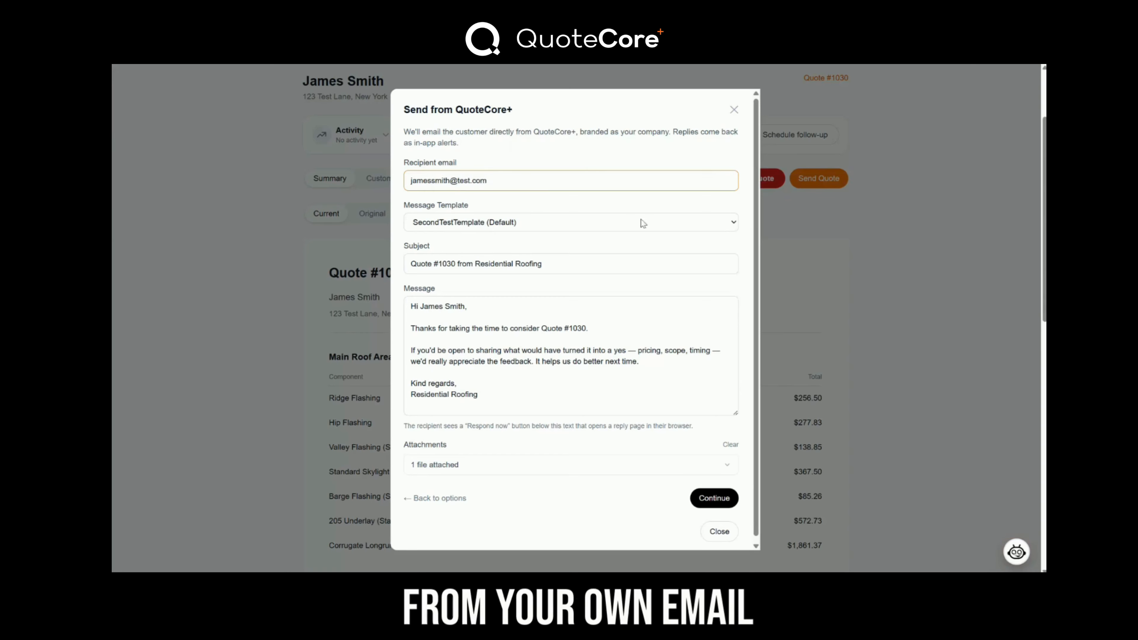
pyautogui.click(703, 220)
pyautogui.click(724, 221)
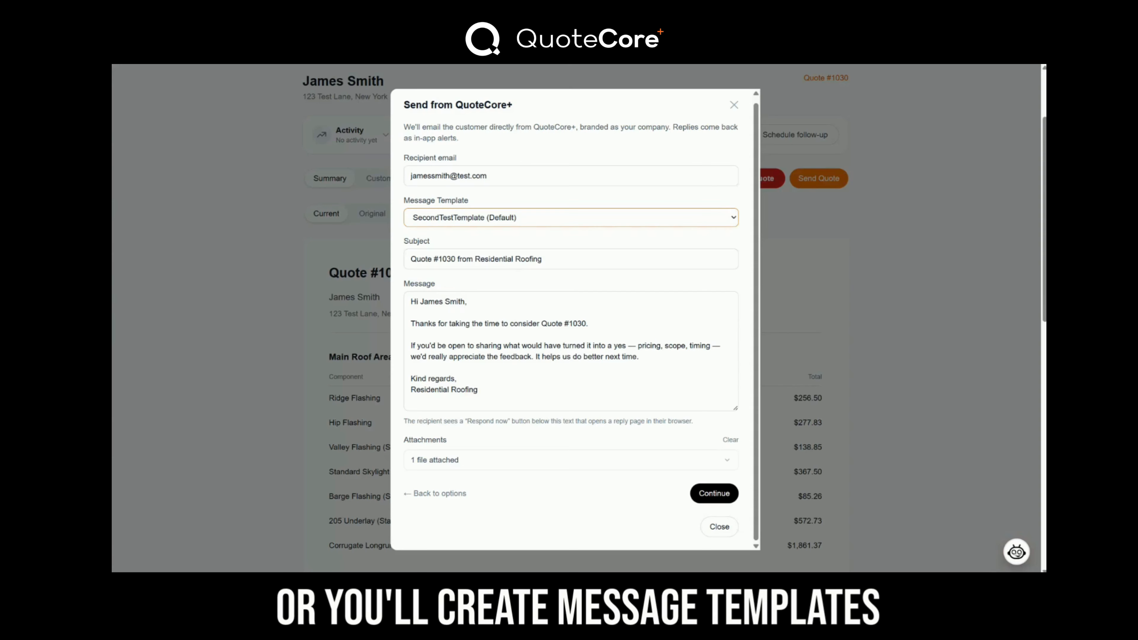
pyautogui.click(596, 243)
pyautogui.click(710, 215)
pyautogui.click(642, 191)
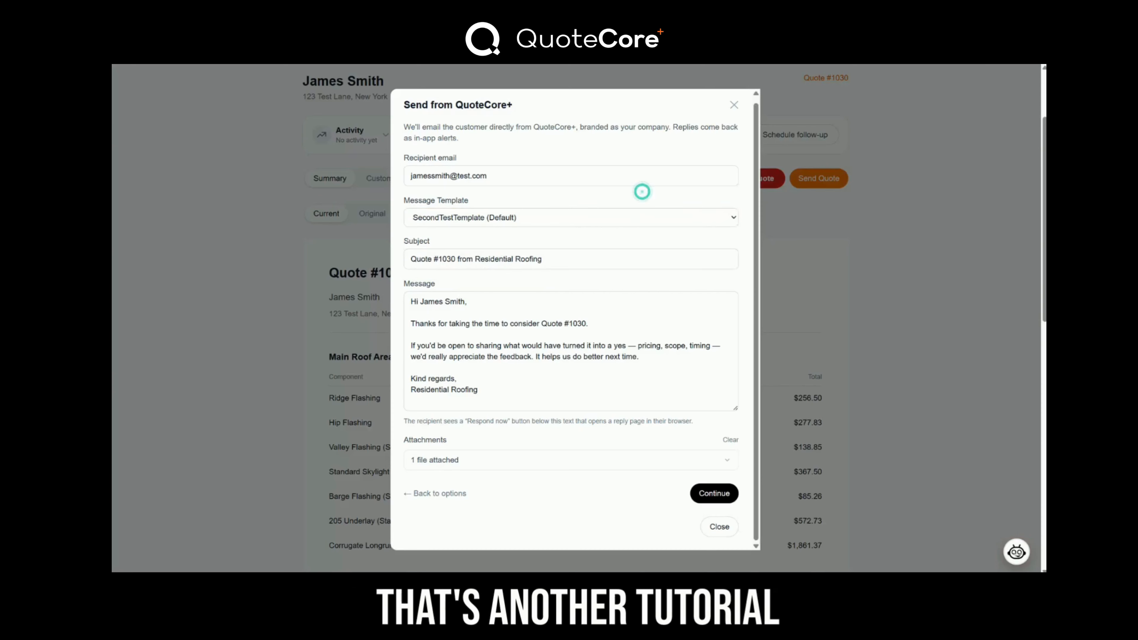
# - Check the email's attachments, keeping PDF Test File attached, and send the quote now without follow-ups
pyautogui.scroll(-1, 642, 192)
pyautogui.click(715, 461)
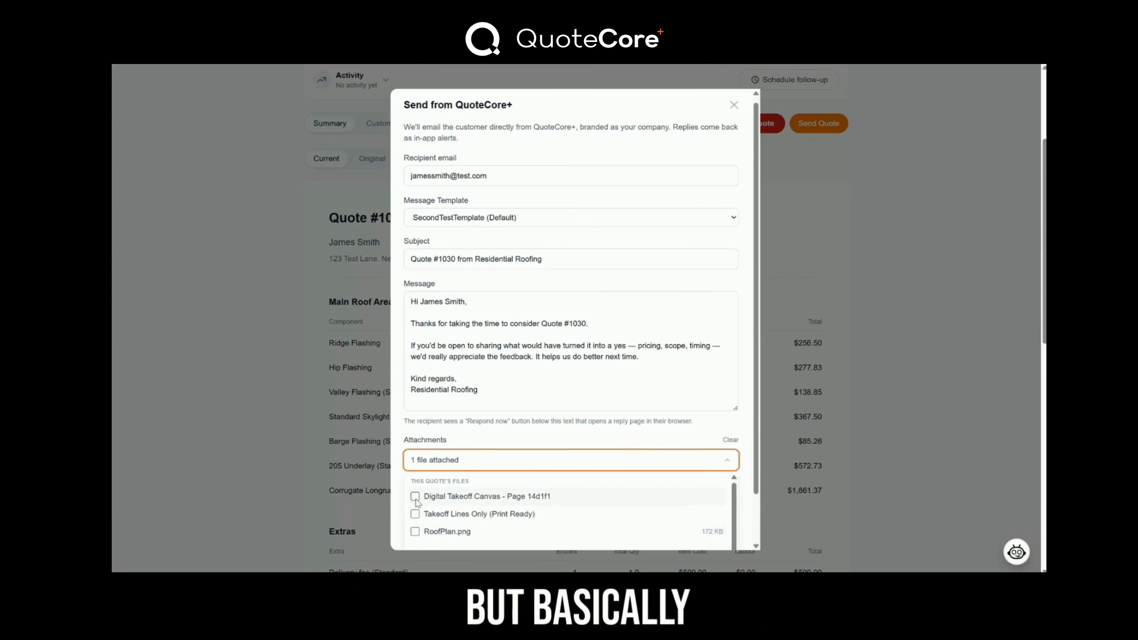
pyautogui.scroll(-3, 582, 511)
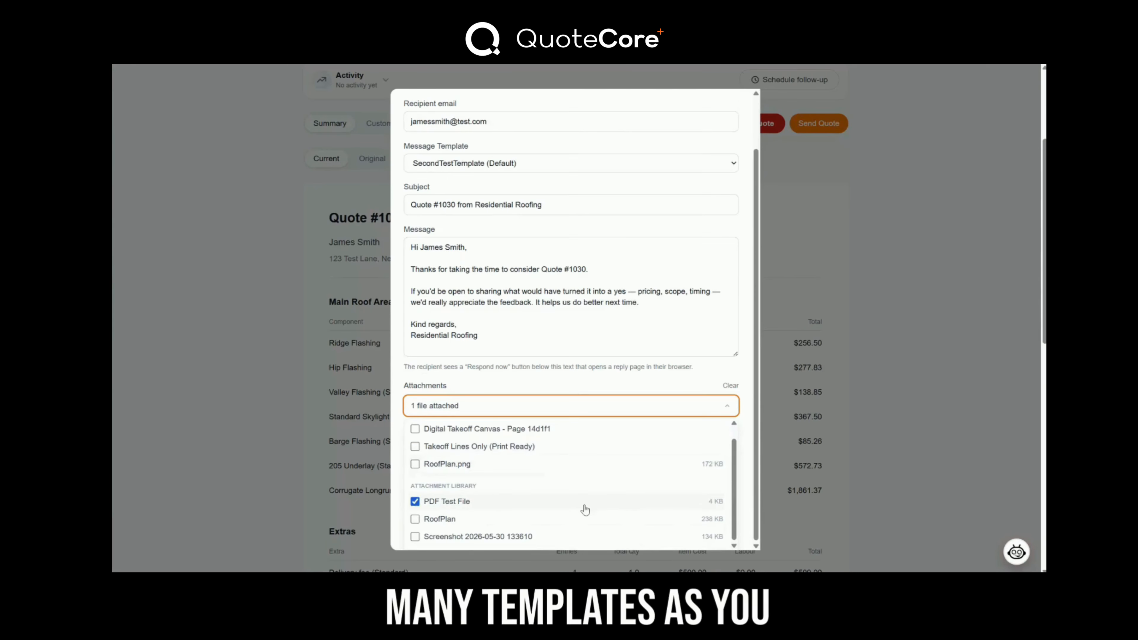
pyautogui.click(731, 371)
pyautogui.click(713, 490)
pyautogui.scroll(-1, 627, 448)
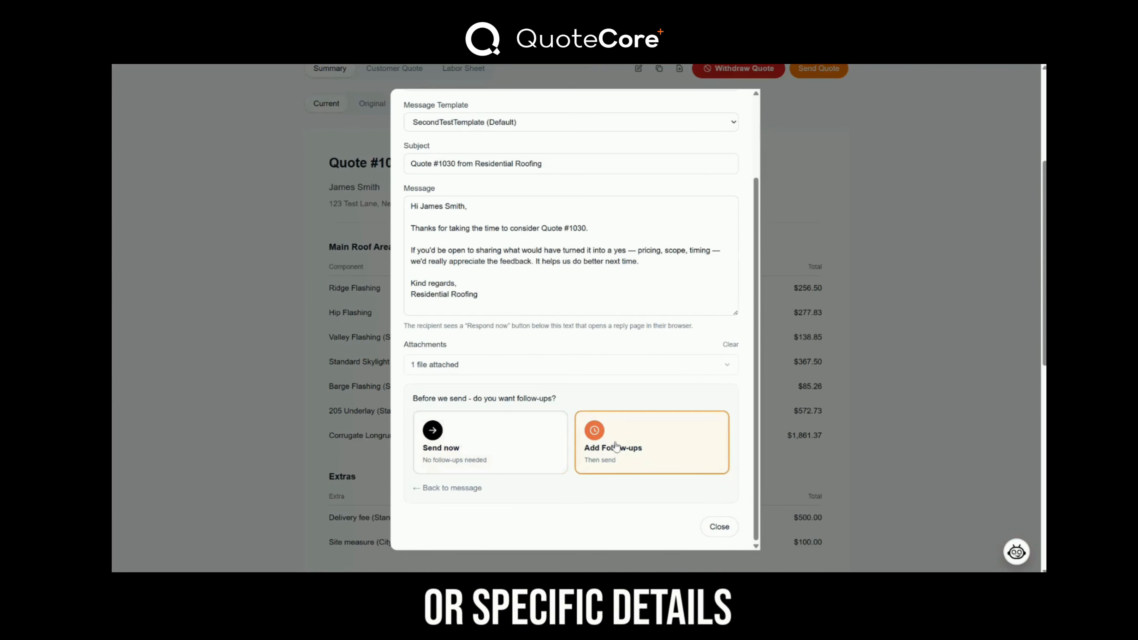
pyautogui.click(508, 455)
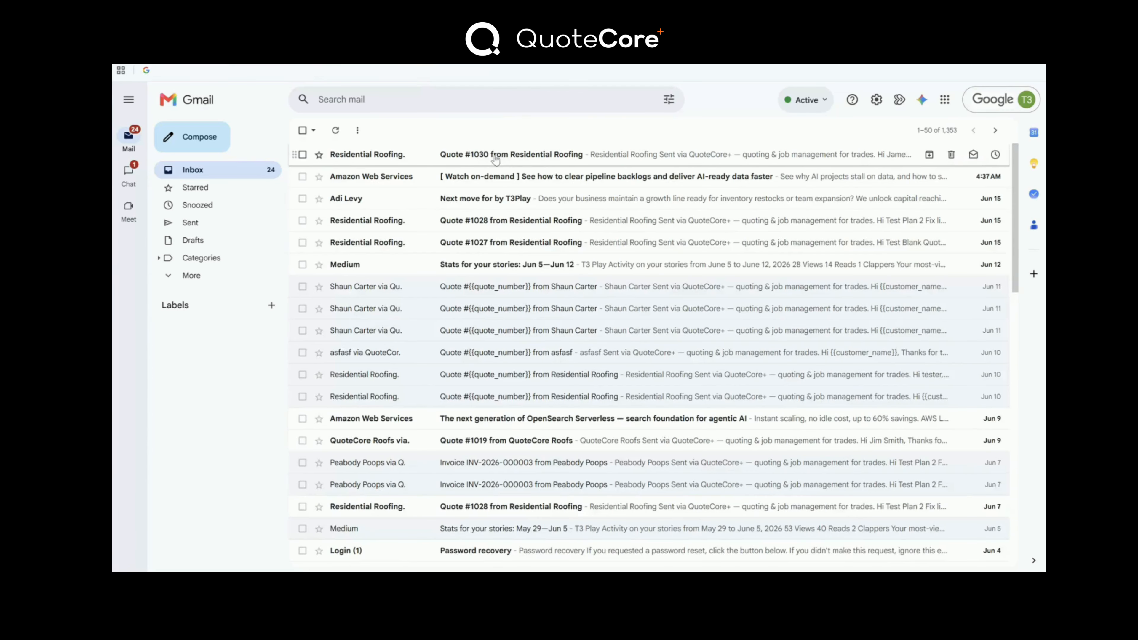
# - Switch to Gmail, open the new quote email from Residential Roofing and look through the linked customer quote and its attachments
pyautogui.click(495, 160)
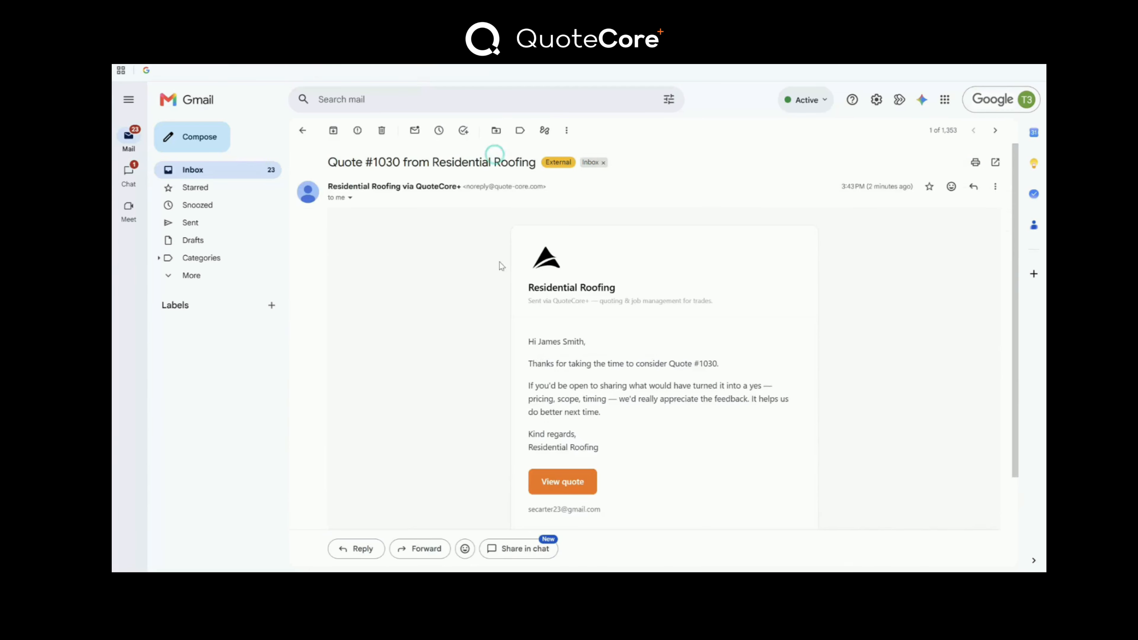
pyautogui.scroll(-2, 538, 358)
pyautogui.click(564, 426)
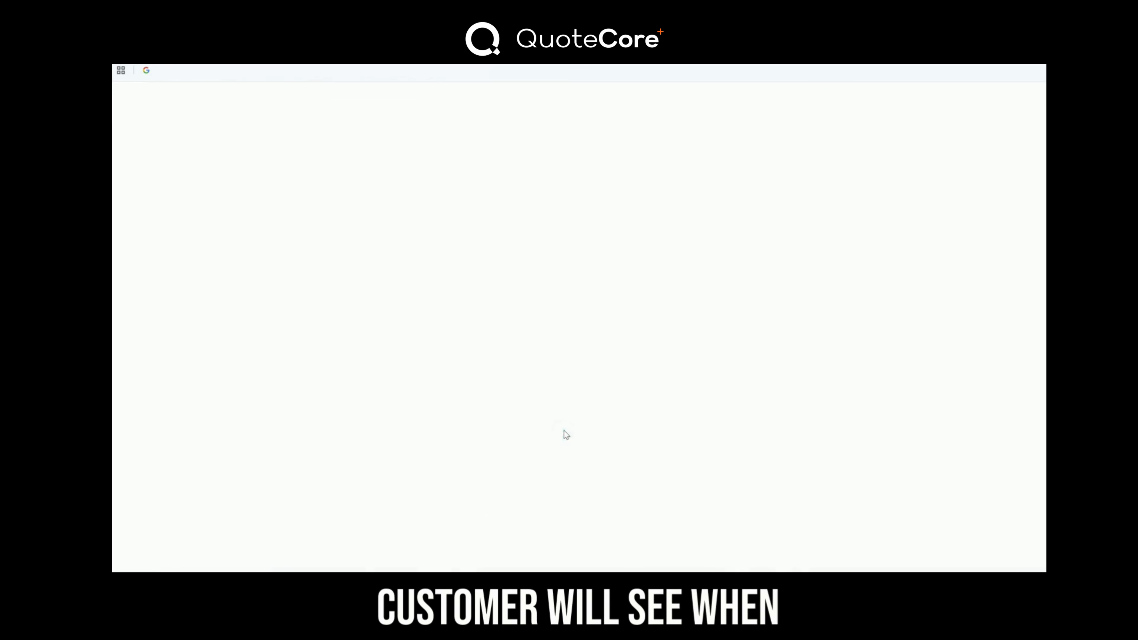
pyautogui.scroll(-8, 470, 321)
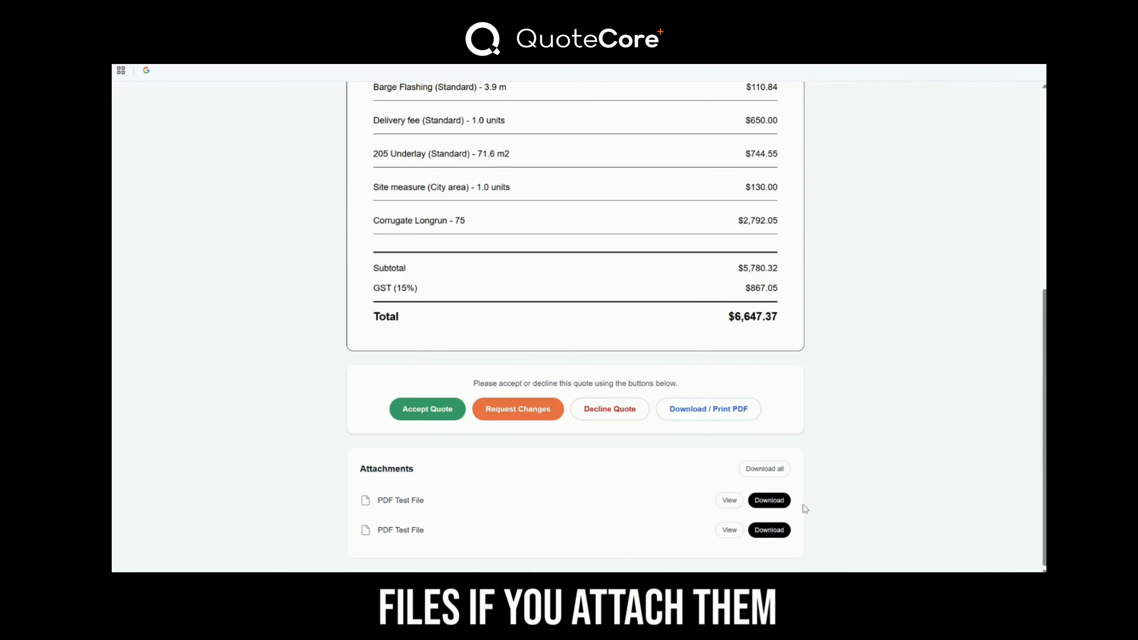
pyautogui.scroll(5, 806, 509)
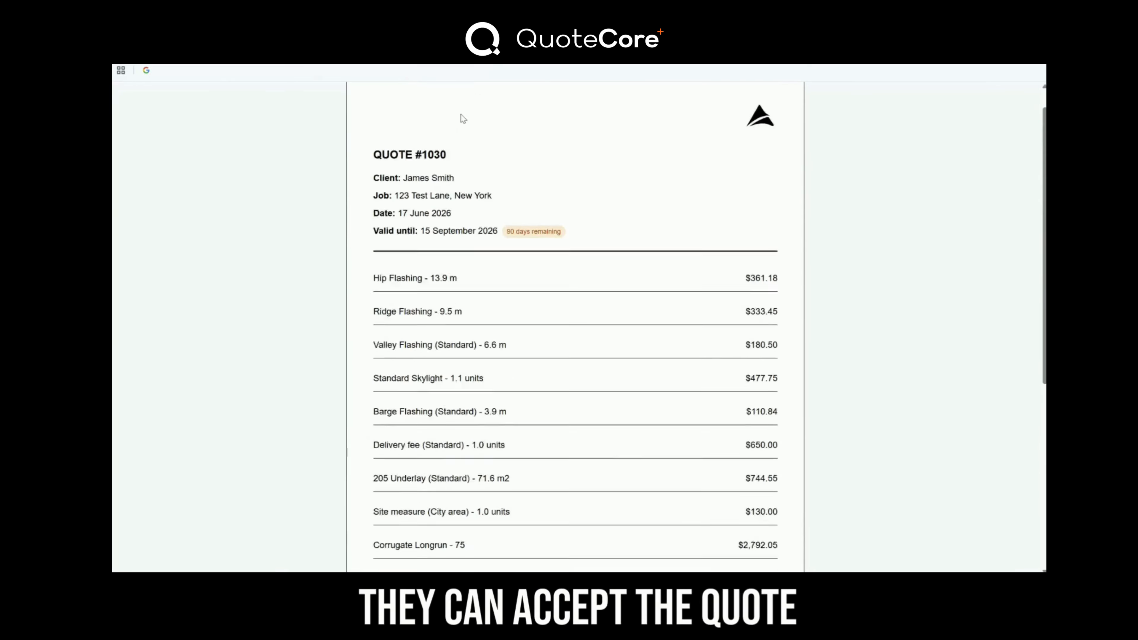
# - Accept the quote on the customer's page and confirm the acceptance
pyautogui.scroll(-4, 459, 114)
pyautogui.click(428, 485)
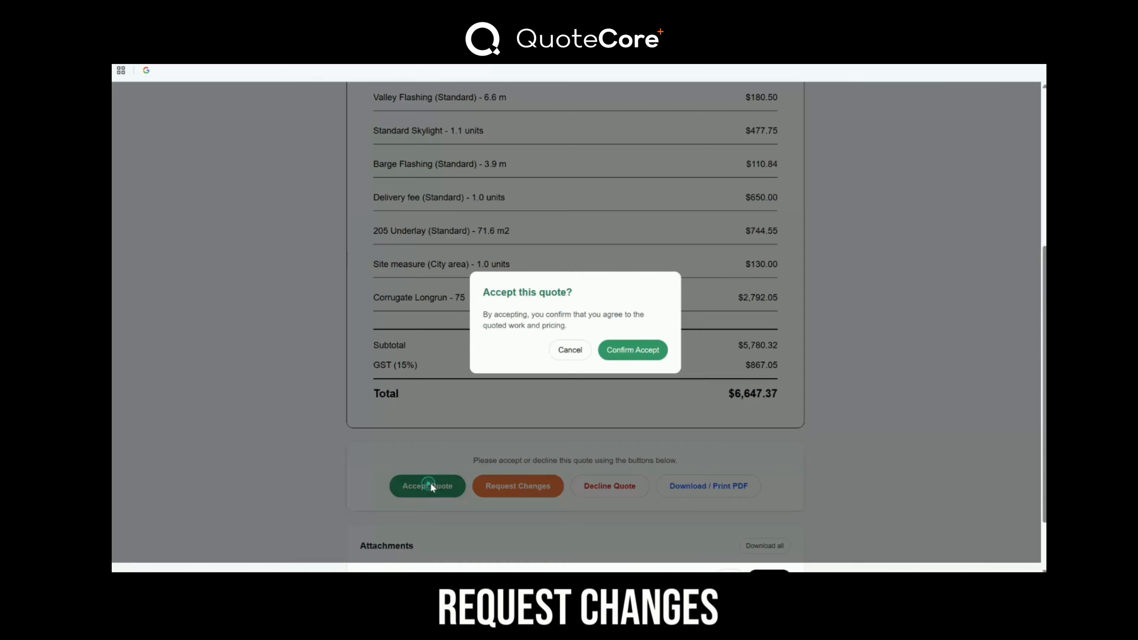
pyautogui.click(628, 352)
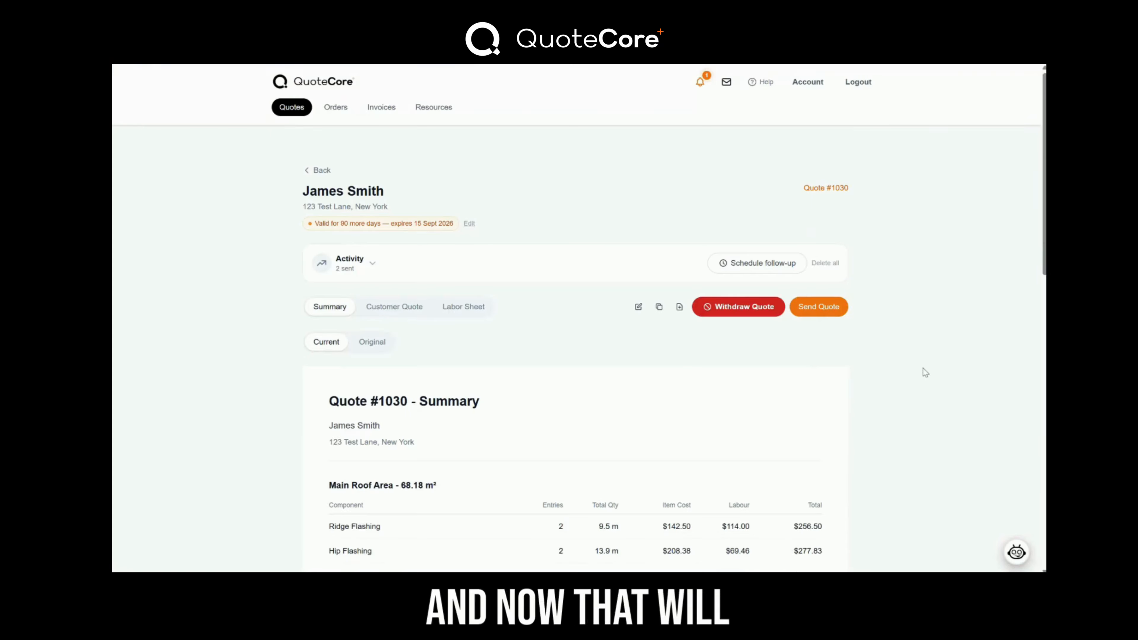
# - Return to QuoteCore+, check the notifications and Message Center, and open the quote from its acceptance message
pyautogui.click(941, 343)
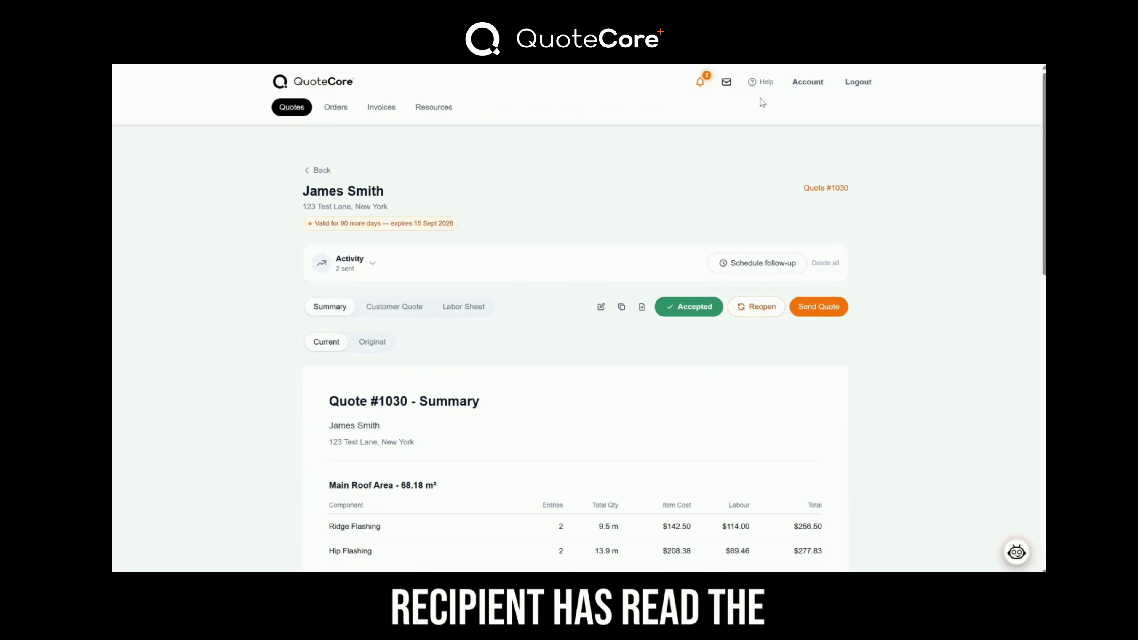
pyautogui.click(701, 84)
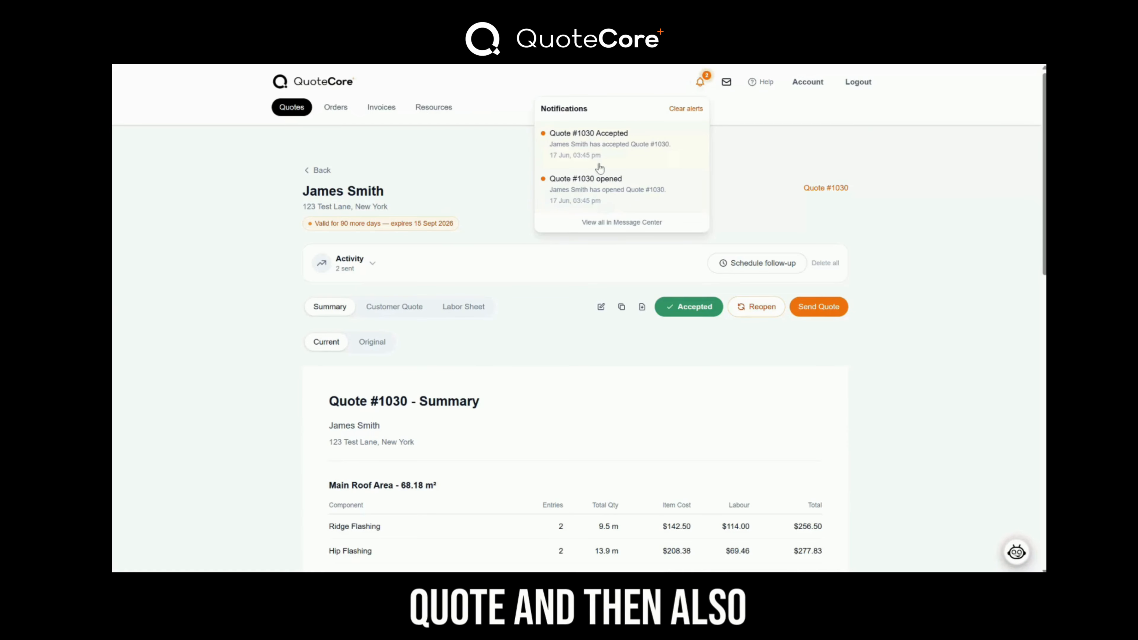
pyautogui.click(726, 84)
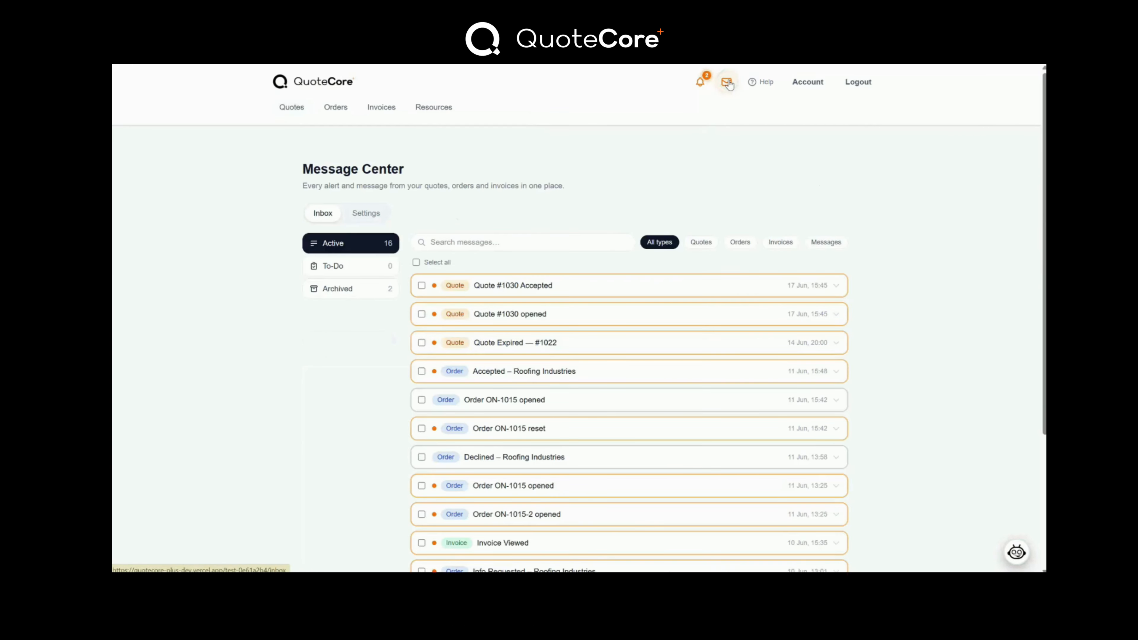
pyautogui.click(524, 287)
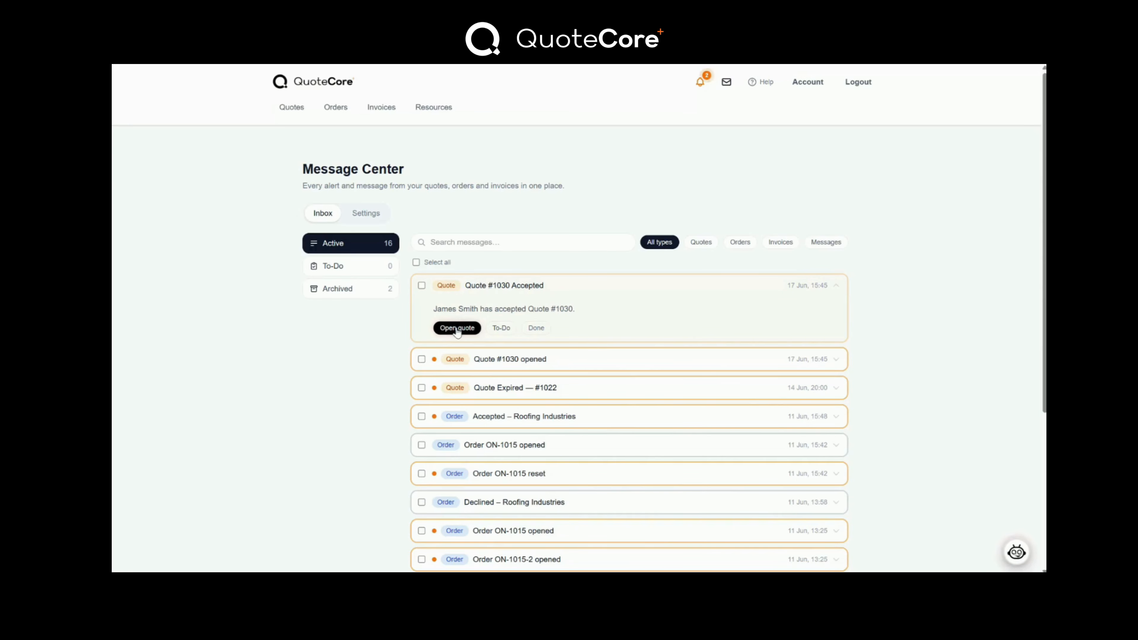
pyautogui.click(456, 329)
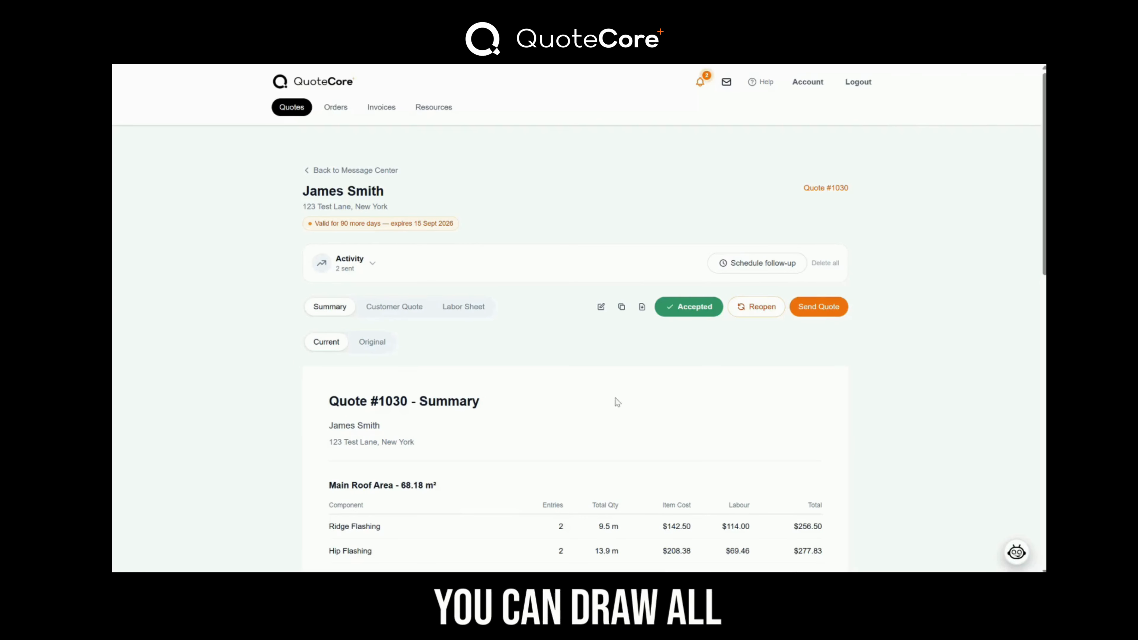
# - Start a new flashing drawing in the Drawings & Images library, named Barge cap flashing with the description Std start barge
pyautogui.click(433, 107)
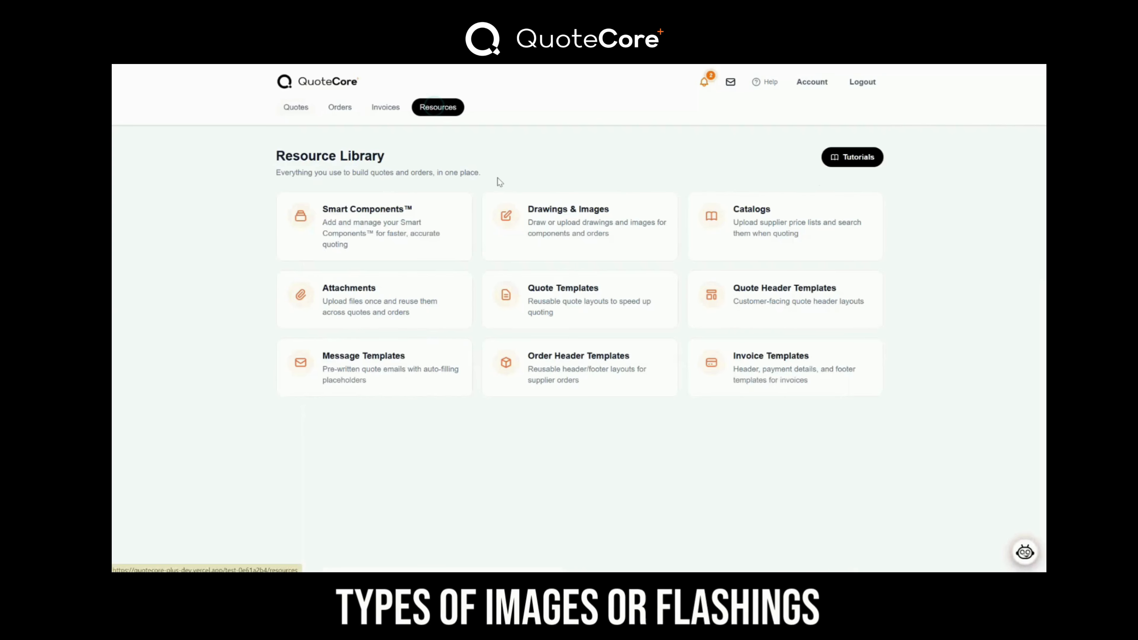
pyautogui.click(581, 226)
pyautogui.click(814, 222)
pyautogui.click(494, 256)
pyautogui.write('Barge cap flashing')
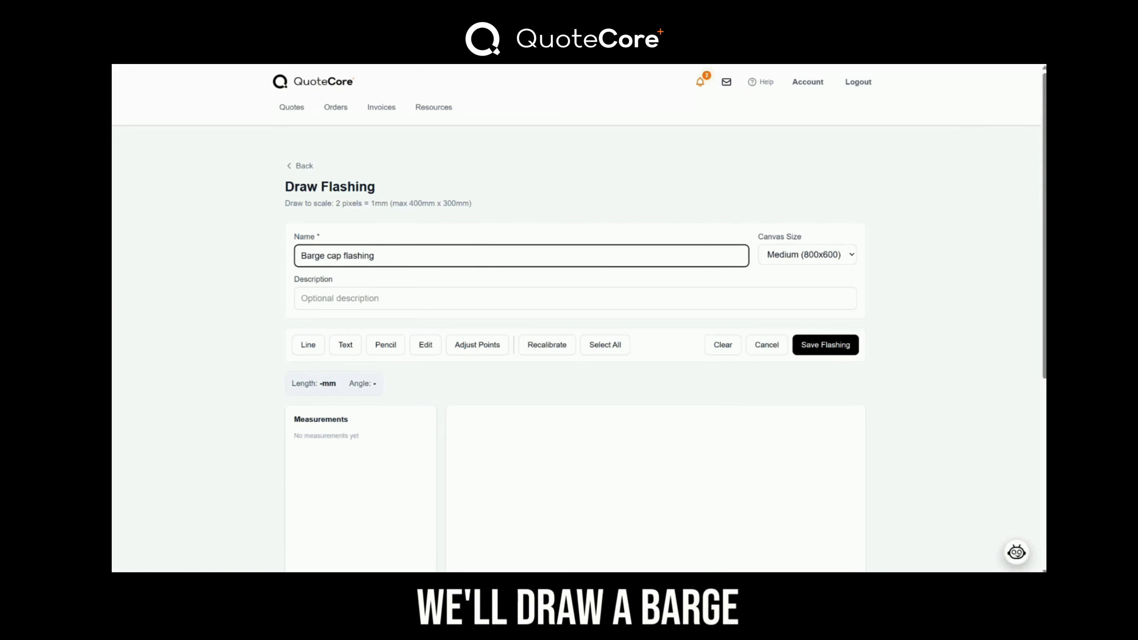
pyautogui.click(406, 299)
pyautogui.write('Std start barge')
# - Draw the barge profile with lines of about 15, 20, 156, 244 and 30 mm, from the lower hem to the far lip
pyautogui.scroll(-4, 717, 310)
pyautogui.click(308, 168)
pyautogui.scroll(-3, 536, 262)
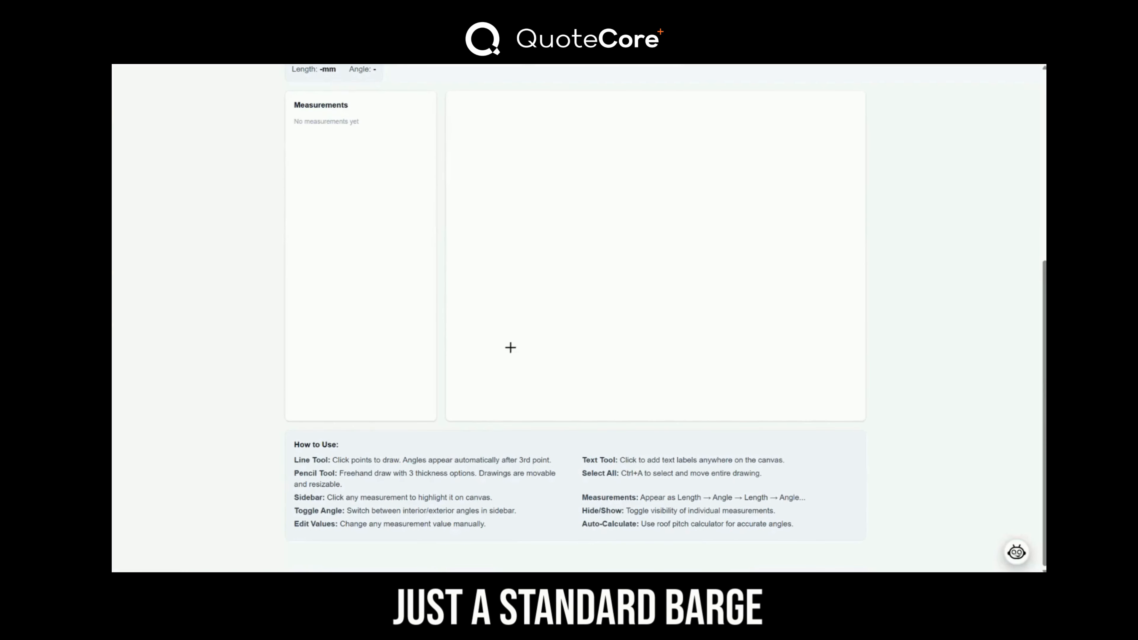
pyautogui.click(499, 354)
pyautogui.click(513, 346)
pyautogui.click(512, 337)
pyautogui.click(512, 166)
pyautogui.click(782, 163)
pyautogui.click(805, 186)
# - Adjust the profile's points at the far lip, shortening the lip to about 22 mm, and finish adjusting
pyautogui.scroll(2, 805, 185)
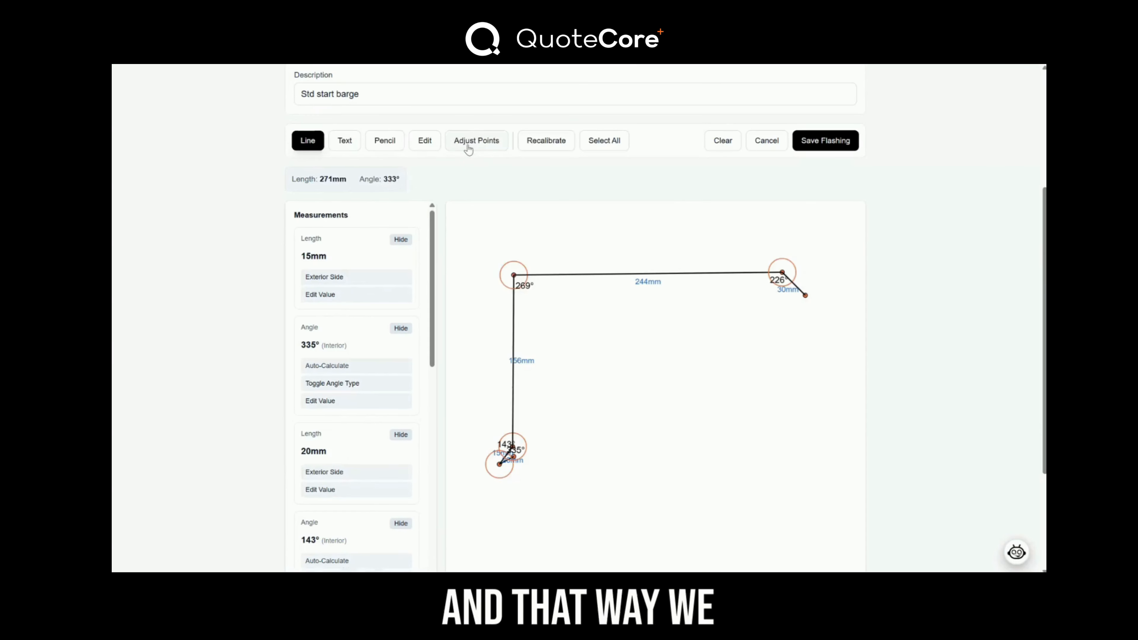
pyautogui.click(471, 144)
pyautogui.moveTo(782, 272); pyautogui.dragTo(781, 275)
pyautogui.moveTo(806, 297); pyautogui.dragTo(802, 294)
pyautogui.click(426, 140)
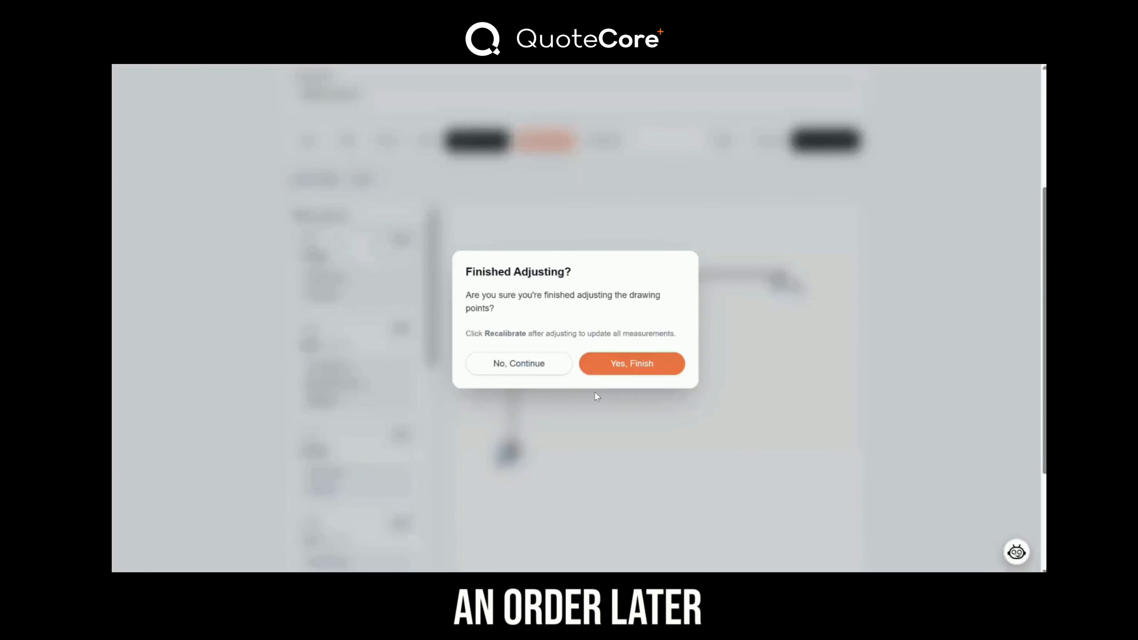
pyautogui.click(632, 364)
# - Switch the length labels of the 15 mm and 20 mm hem segments to the interior side
pyautogui.click(345, 276)
pyautogui.scroll(-1, 349, 341)
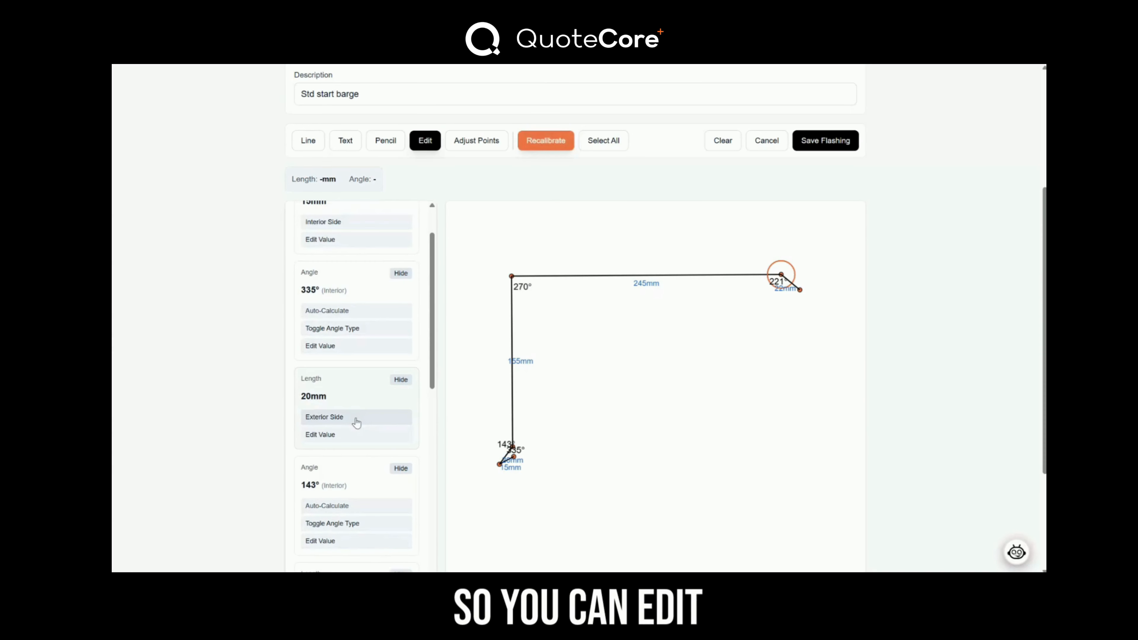
pyautogui.click(356, 417)
pyautogui.scroll(1, 368, 254)
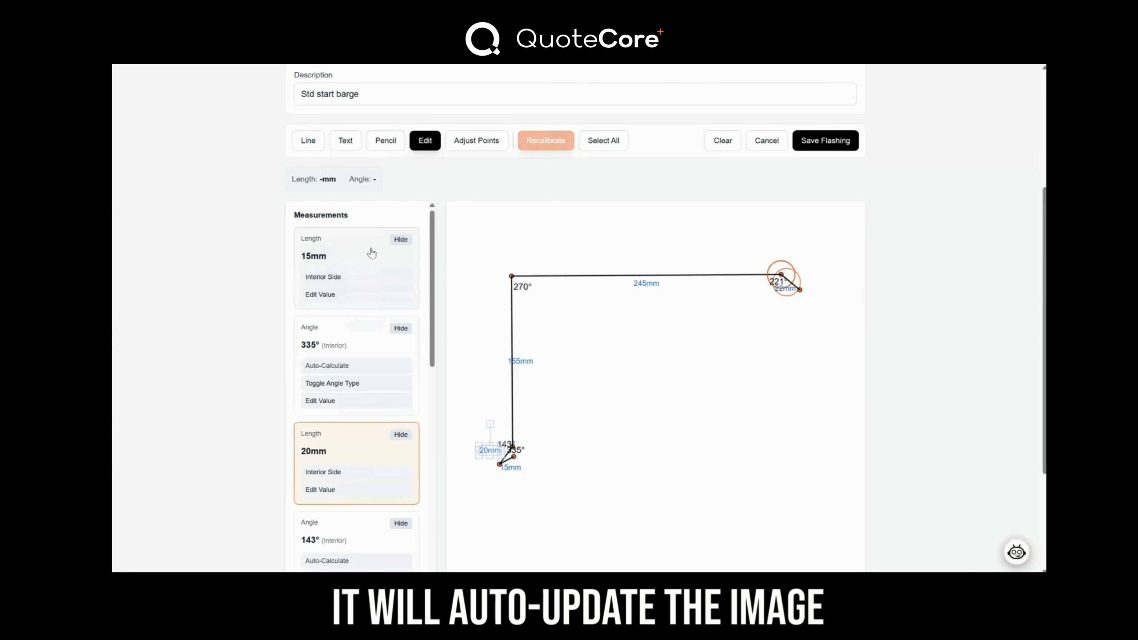
# - Switch the two lower bend angles and the upper corner angle to exterior, and hide the angle between the 15 mm and 20 mm segments
pyautogui.scroll(-2, 375, 509)
pyautogui.scroll(-1, 376, 510)
pyautogui.click(374, 468)
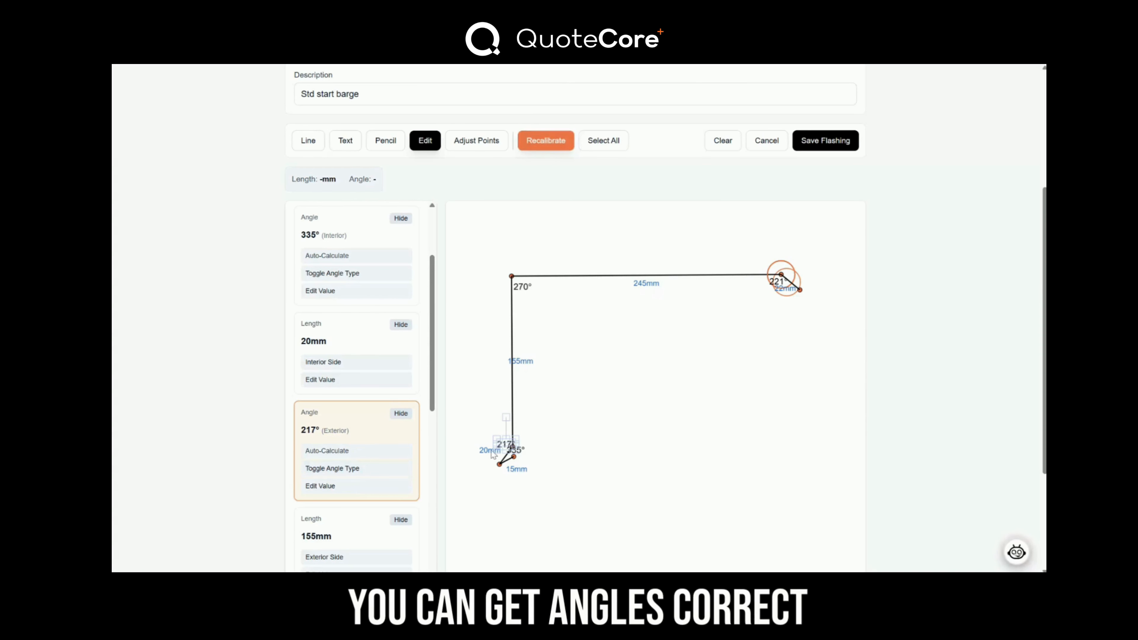
pyautogui.click(518, 451)
pyautogui.click(339, 275)
pyautogui.click(400, 218)
pyautogui.click(523, 287)
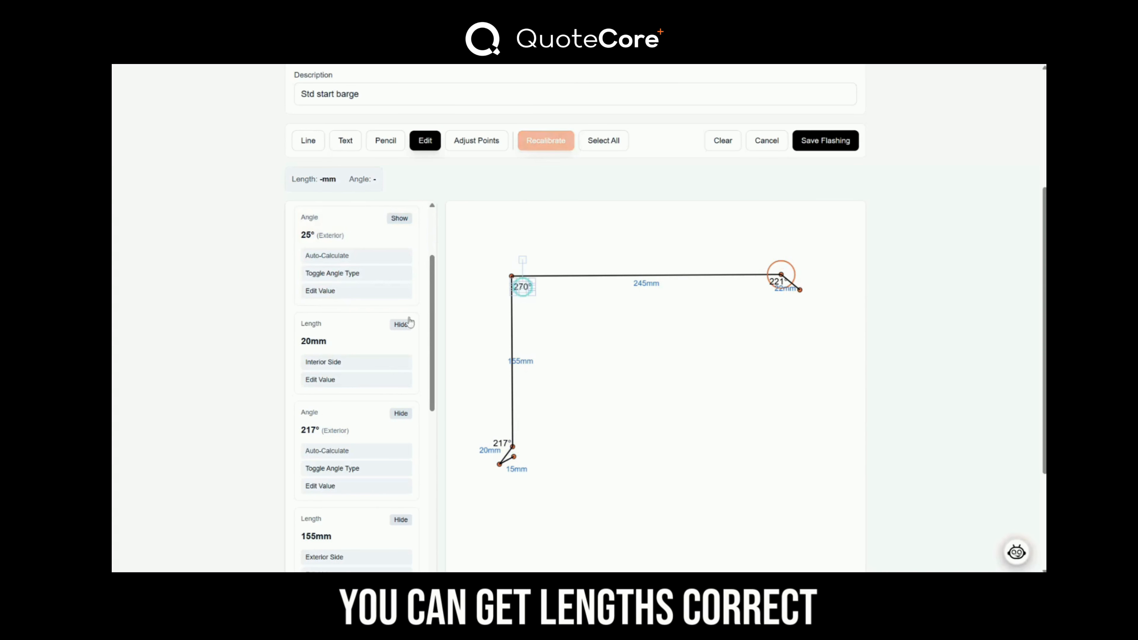
pyautogui.scroll(-4, 358, 382)
# - Set the long horizontal segment's length to 250 mm and the vertical segment's length to 150 mm
pyautogui.click(314, 447)
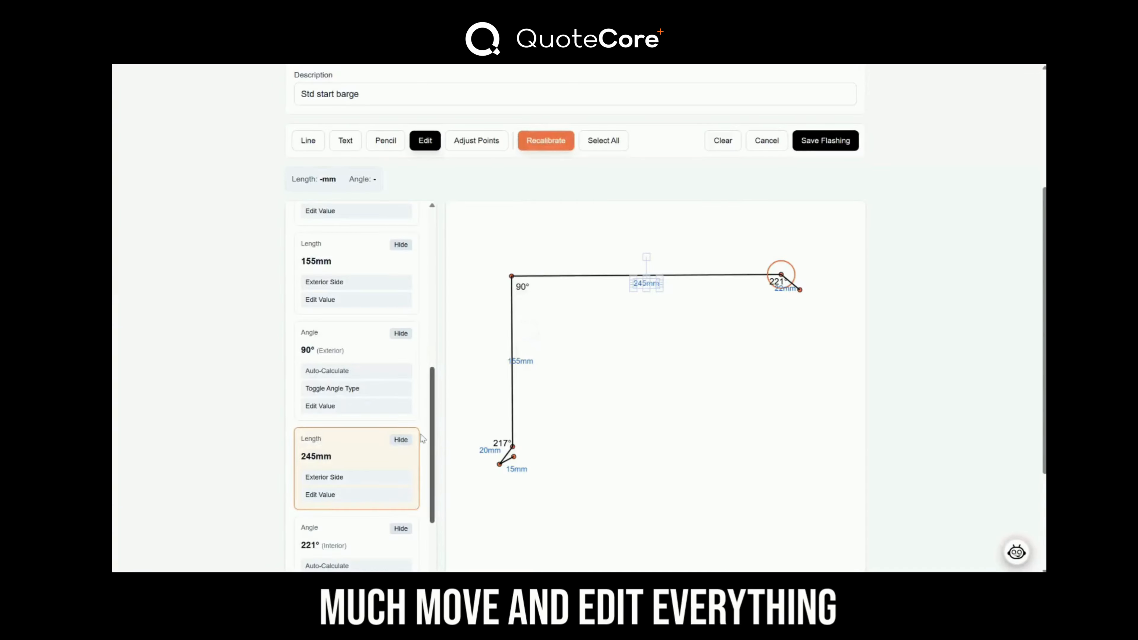
pyautogui.click(341, 383)
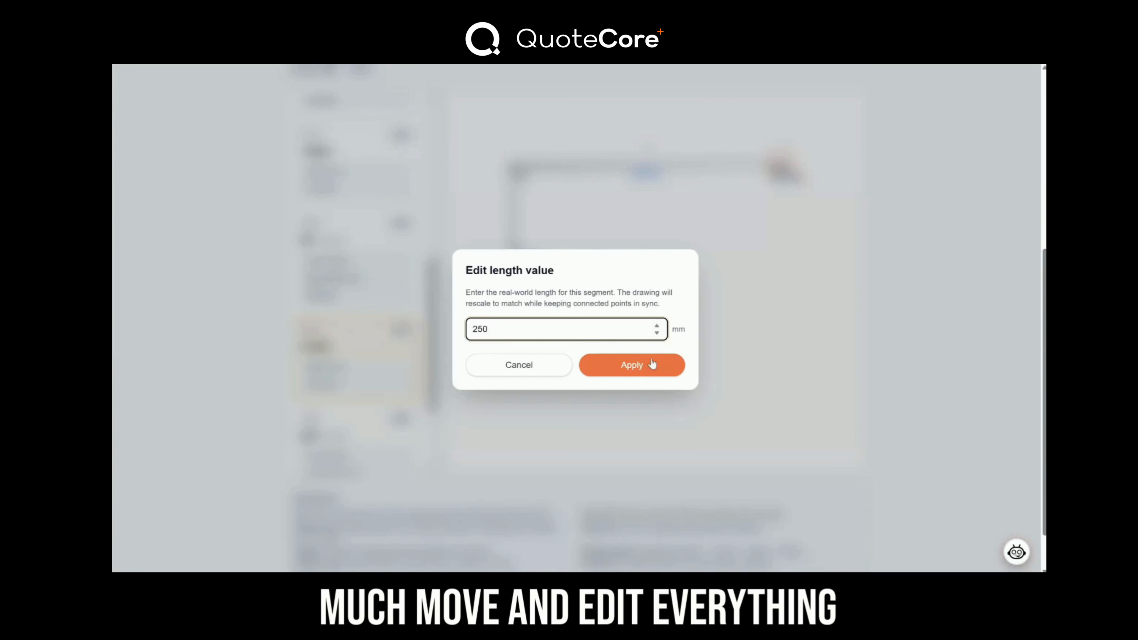
pyautogui.click(632, 365)
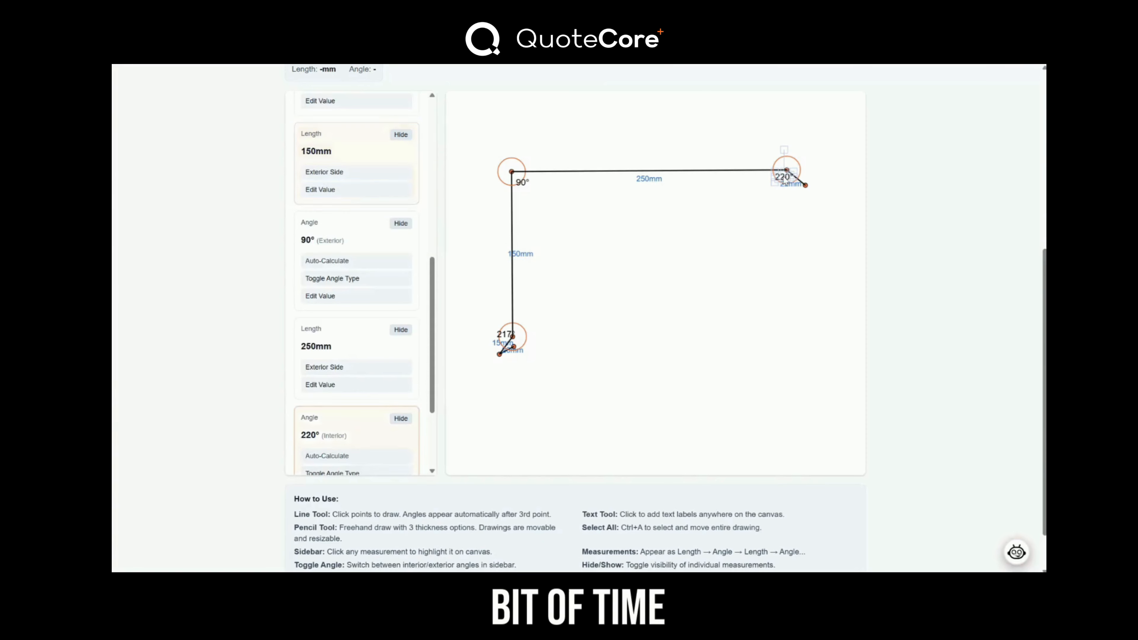
# - Switch the 22 mm lip's length label to the interior side and move the label clear of the line
pyautogui.click(337, 363)
pyautogui.click(383, 453)
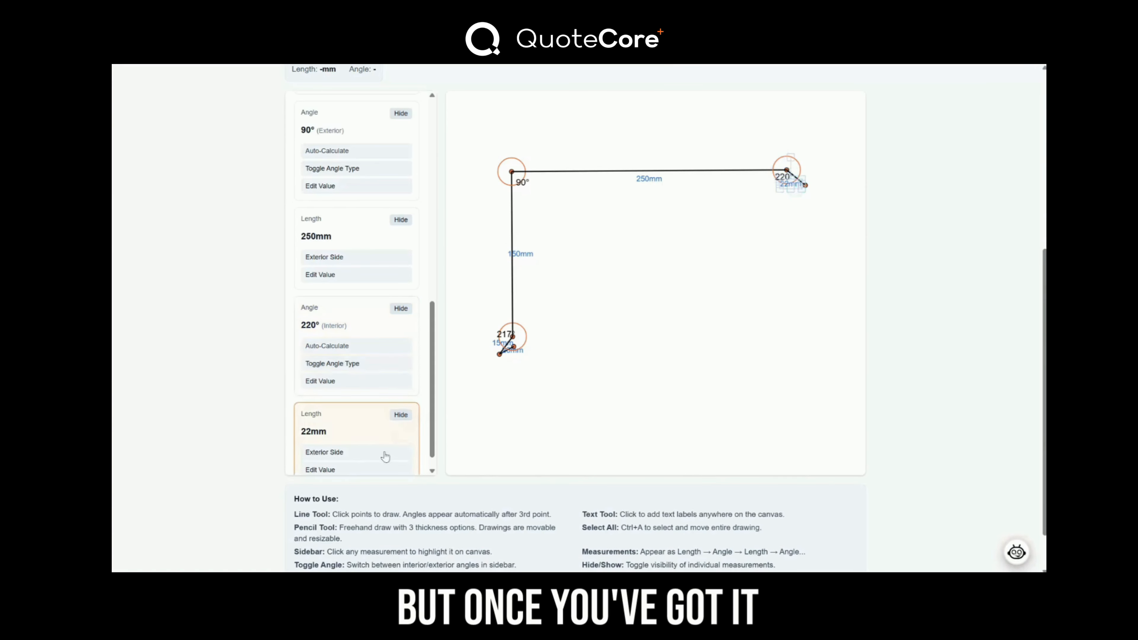
pyautogui.moveTo(815, 167); pyautogui.dragTo(815, 175)
pyautogui.click(781, 238)
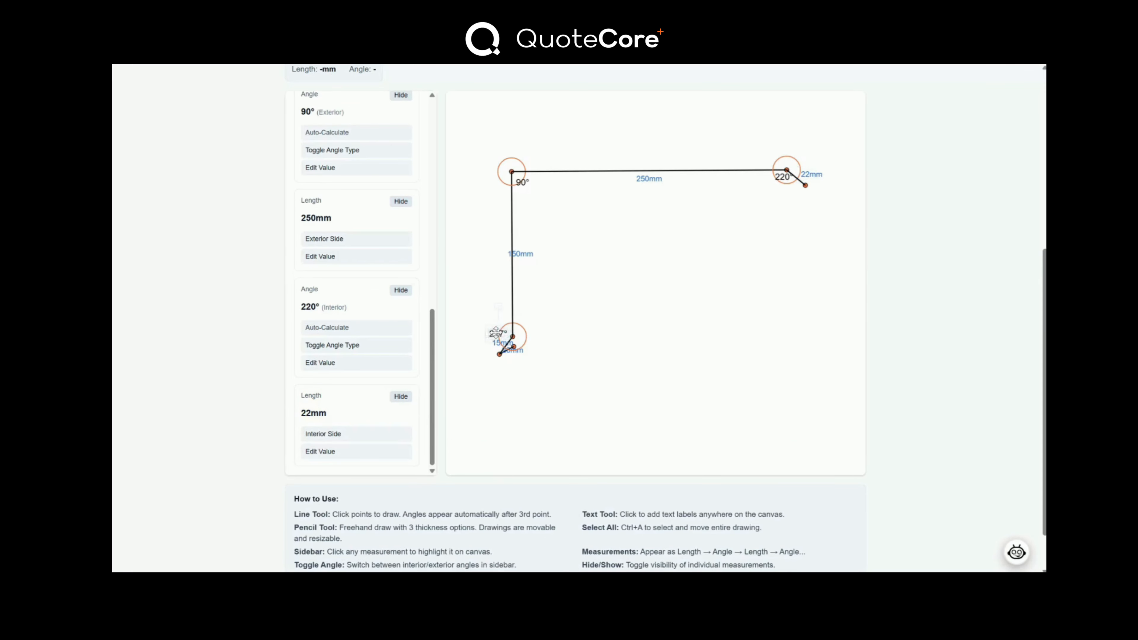
# - Try 88° for the corner angle between the 150 mm and 250 mm segments, and settle on 89°
pyautogui.scroll(7, 655, 386)
pyautogui.scroll(-3, 656, 386)
pyautogui.click(522, 332)
pyautogui.click(350, 316)
pyautogui.write('88')
pyautogui.click(632, 365)
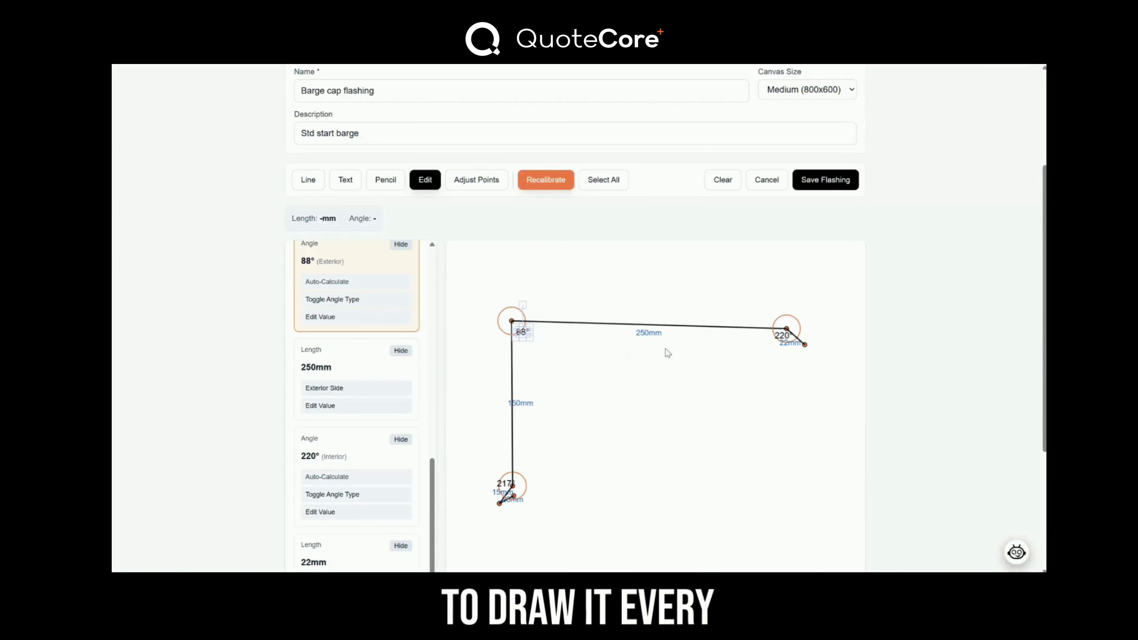
pyautogui.click(350, 317)
pyautogui.write('89')
pyautogui.click(628, 364)
# - Reposition the barge profile's length and angle labels so that they sit clear of the lines
pyautogui.moveTo(789, 341); pyautogui.dragTo(812, 330)
pyautogui.moveTo(650, 332); pyautogui.dragTo(654, 309)
pyautogui.moveTo(521, 404); pyautogui.dragTo(488, 406)
pyautogui.moveTo(501, 493); pyautogui.dragTo(535, 507)
pyautogui.moveTo(514, 500)
pyautogui.mouseDown()
pyautogui.moveTo(486, 495)
pyautogui.moveTo(520, 507)
pyautogui.mouseUp()
pyautogui.moveTo(505, 483); pyautogui.dragTo(495, 482)
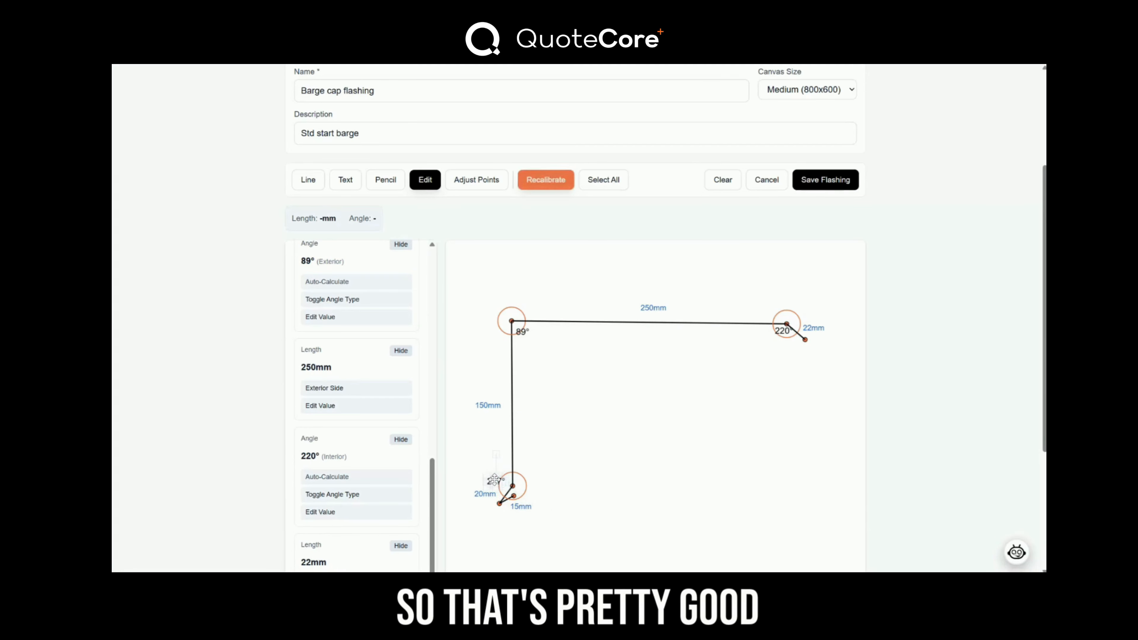
pyautogui.moveTo(522, 332); pyautogui.dragTo(528, 336)
pyautogui.moveTo(783, 330); pyautogui.dragTo(776, 338)
pyautogui.click(926, 426)
# - Continue the valley flashing profile with a second long leg about 208 mm at about 99° to the first, and fold its end
pyautogui.scroll(-1, 926, 425)
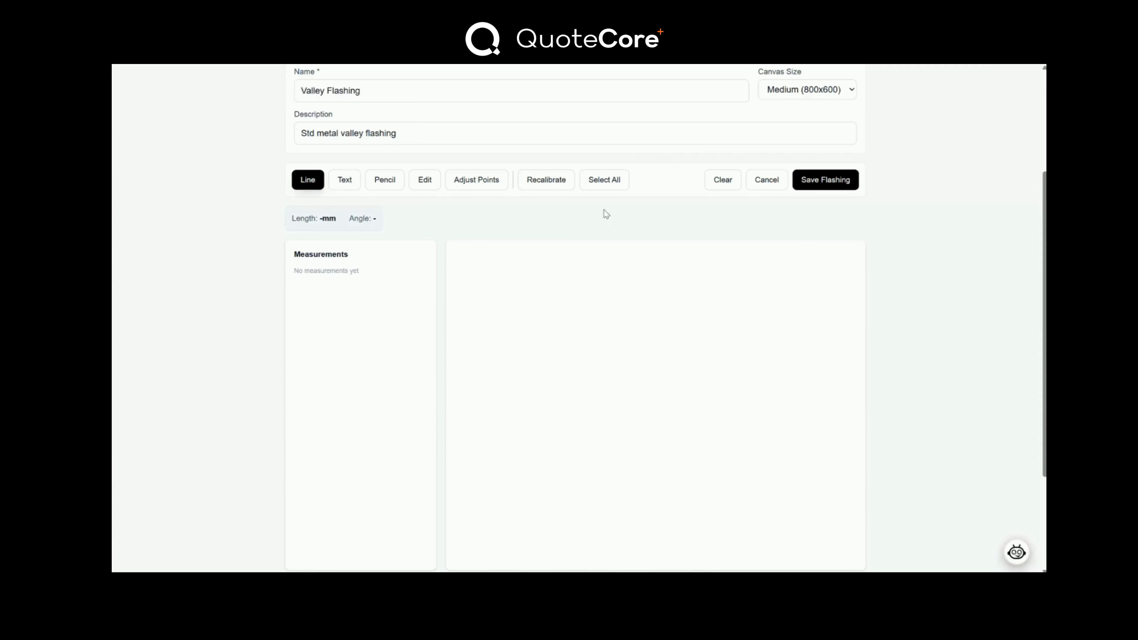
pyautogui.scroll(-1, 521, 279)
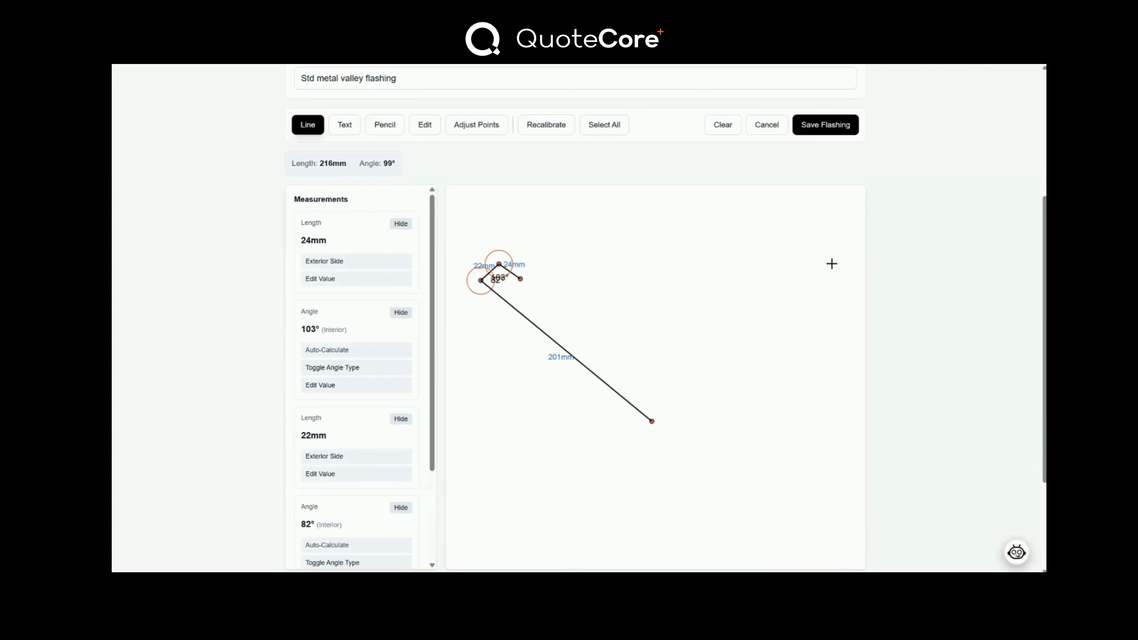
pyautogui.click(806, 254)
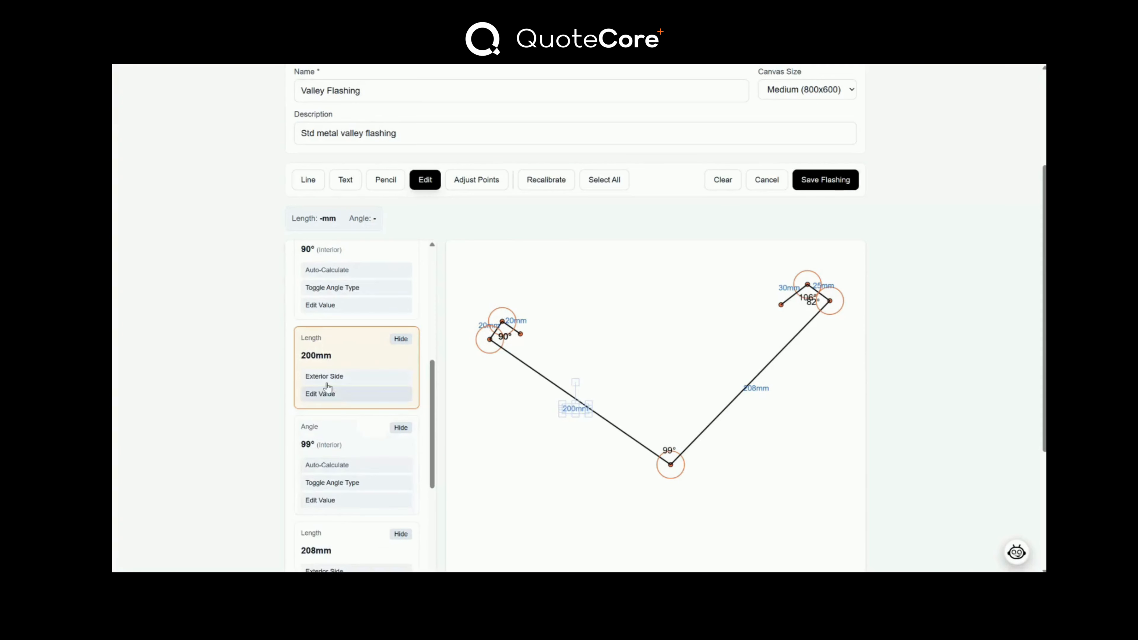
# - Auto-calculate the angle between the valley's long legs as Hip/Valley with a single 25° roof pitch, and apply the interior angle
pyautogui.scroll(1, 354, 359)
pyautogui.scroll(-2, 362, 329)
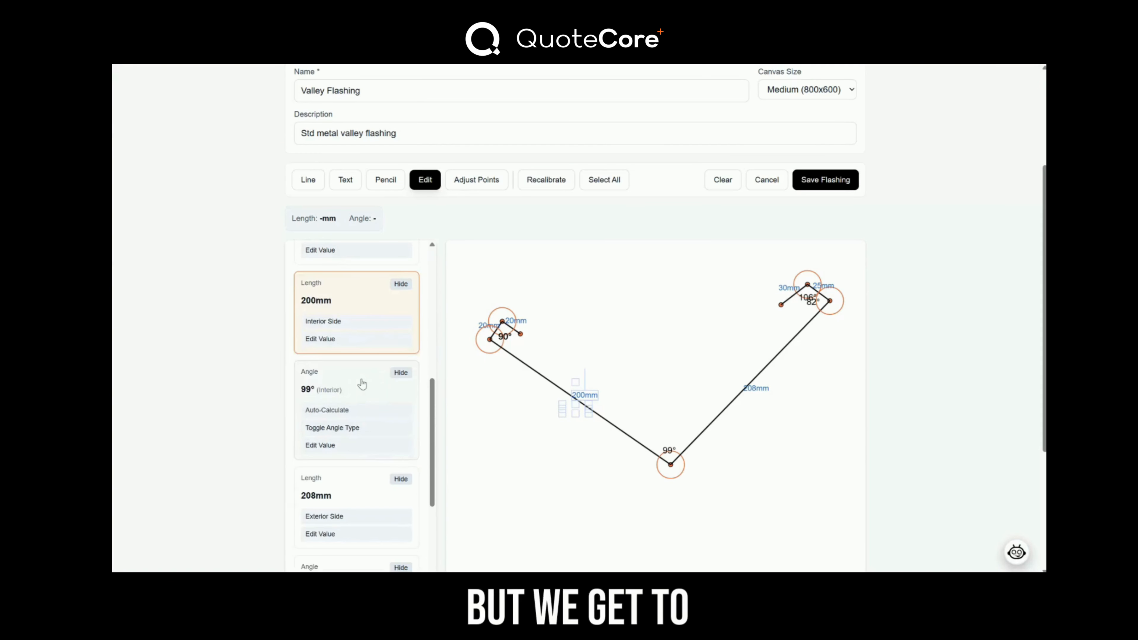
pyautogui.click(343, 411)
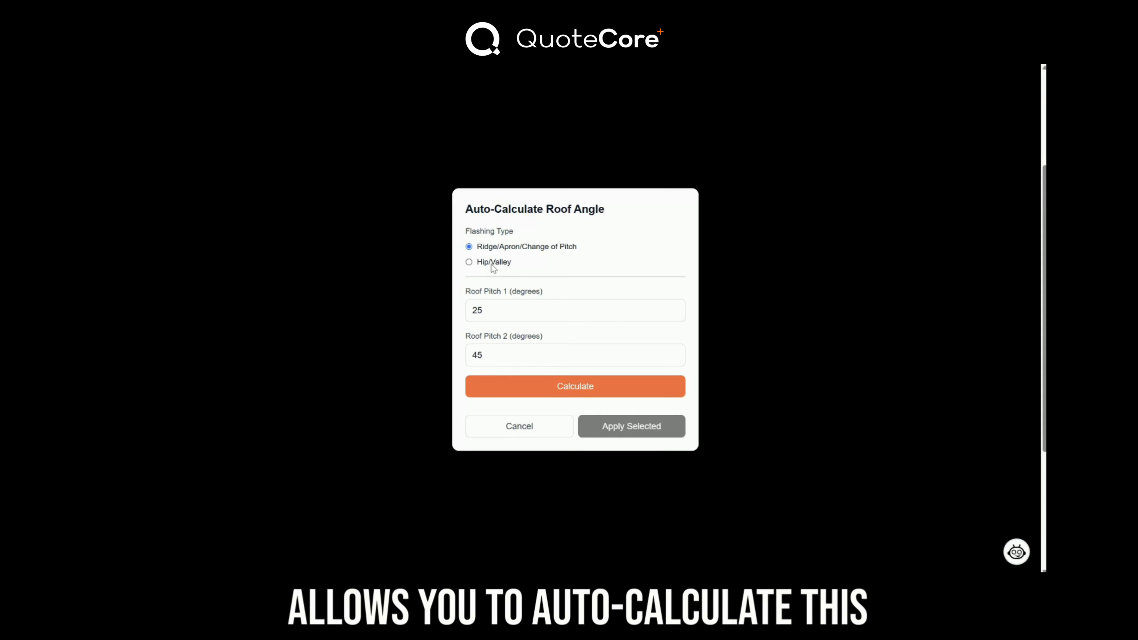
pyautogui.click(469, 261)
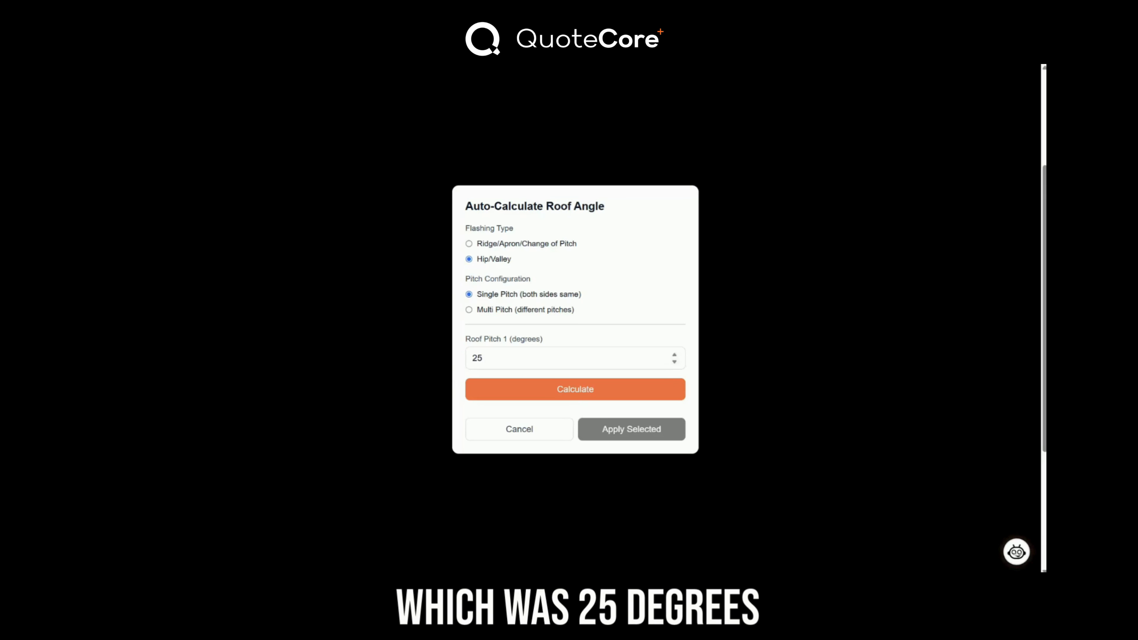
pyautogui.click(581, 393)
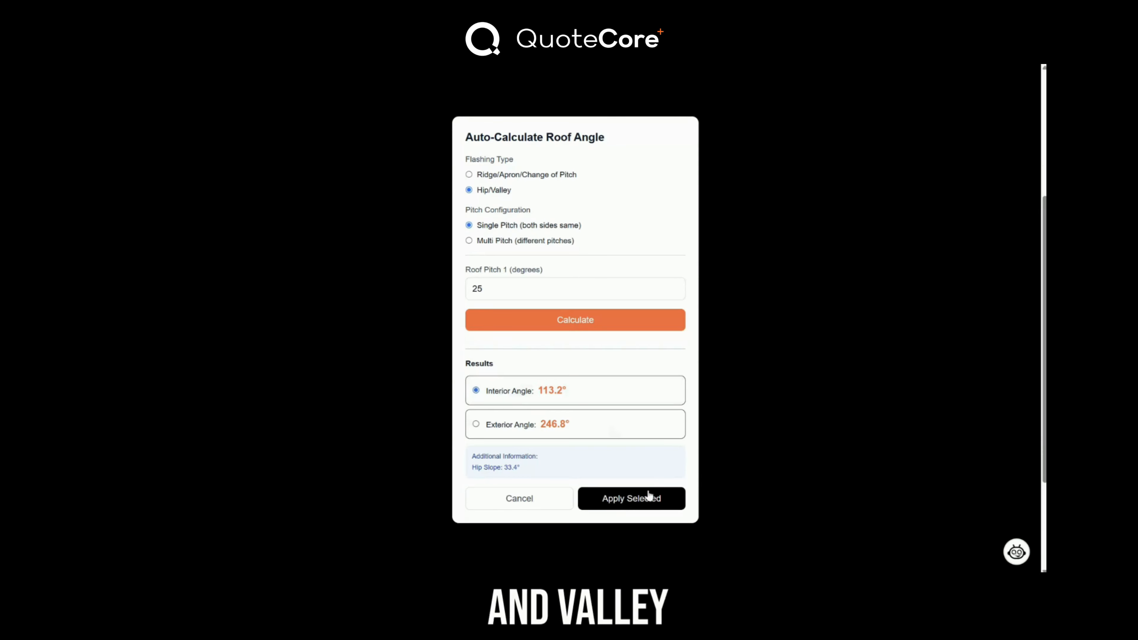
pyautogui.click(637, 502)
# - Set both long legs of the valley flashing to 180 mm
pyautogui.scroll(-2, 782, 310)
pyautogui.click(340, 370)
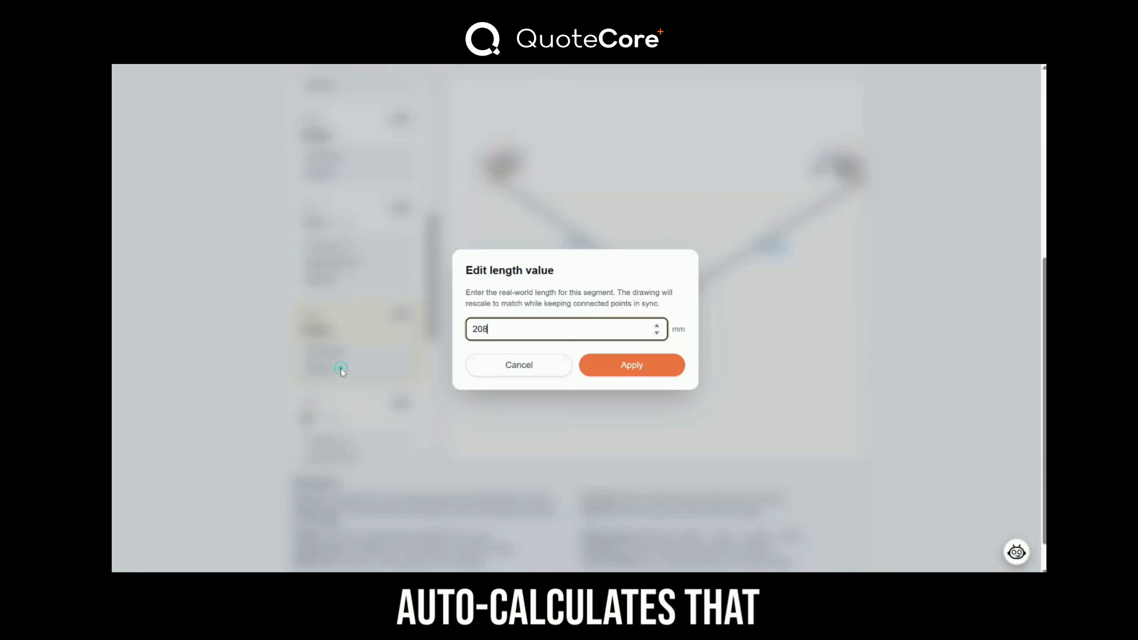
pyautogui.press('BackSpace')
pyautogui.press('BackSpace')
pyautogui.press('BackSpace')
pyautogui.write('180')
pyautogui.click(654, 366)
pyautogui.scroll(2, 345, 295)
pyautogui.click(338, 284)
pyautogui.press('BackSpace')
pyautogui.press('BackSpace')
pyautogui.press('BackSpace')
pyautogui.write('180')
pyautogui.click(617, 361)
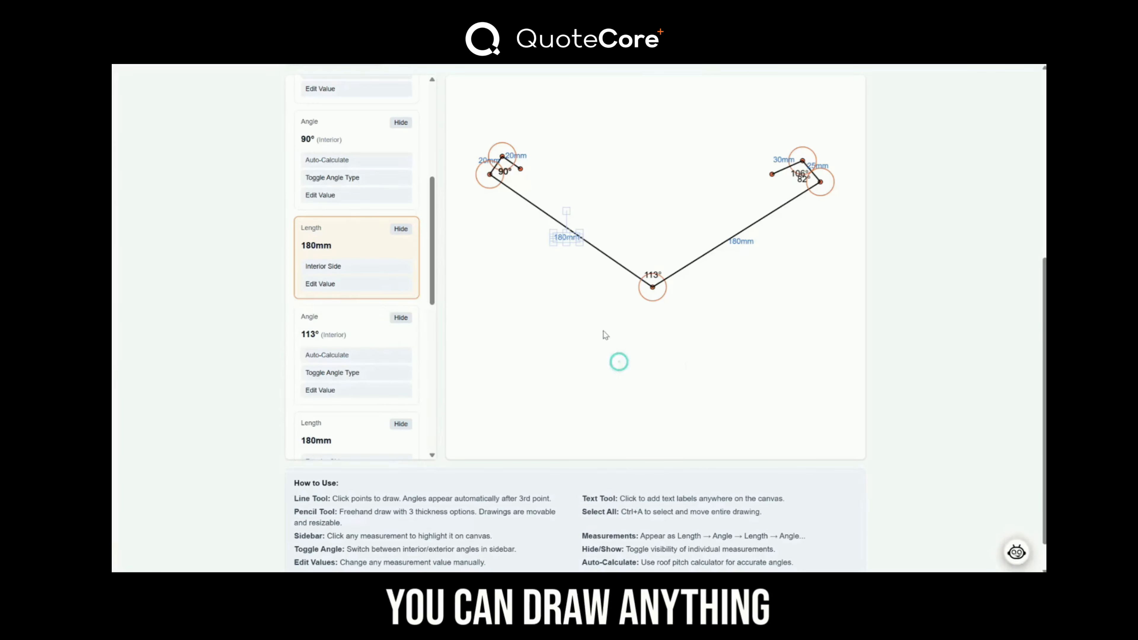
# - Set the angle between the second long leg and its 25 mm return to 90°
pyautogui.scroll(-4, 349, 318)
pyautogui.click(338, 367)
pyautogui.doubleClick(566, 328)
pyautogui.write('90')
pyautogui.click(605, 362)
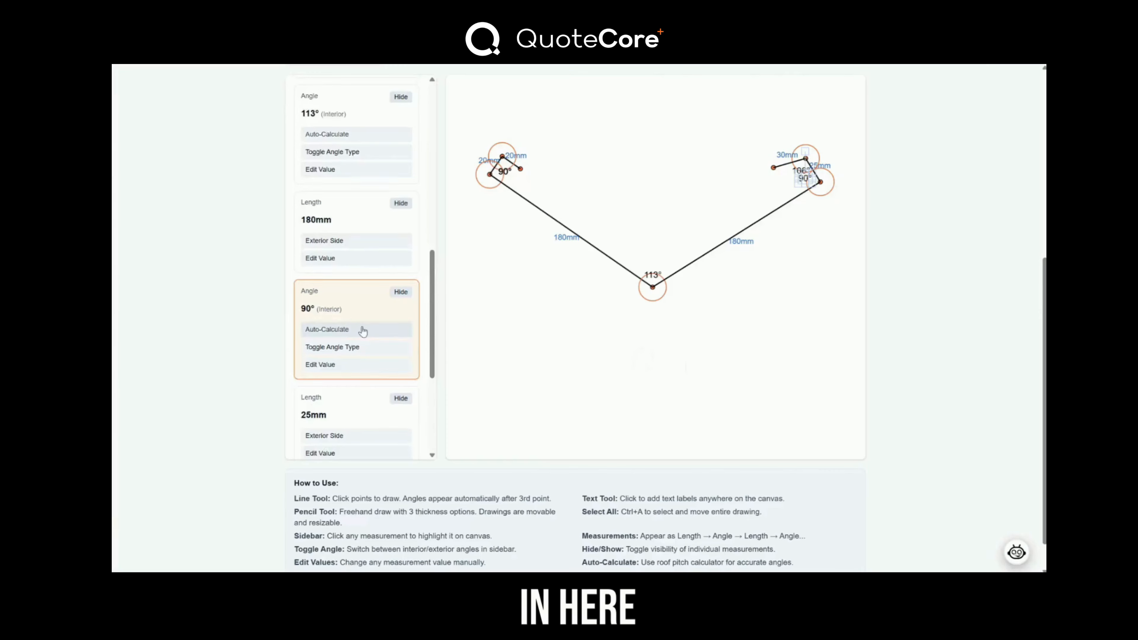
# - Set the length of the 25 mm return on the second long leg to 20 mm
pyautogui.scroll(-2, 360, 332)
pyautogui.click(343, 344)
pyautogui.click(628, 364)
pyautogui.click(371, 342)
pyautogui.write('20')
pyautogui.click(628, 364)
# - Set the angle between that return and the 30 mm end lip to 90°
pyautogui.click(338, 395)
pyautogui.press('BackSpace')
pyautogui.press('BackSpace')
pyautogui.press('BackSpace')
pyautogui.write('90')
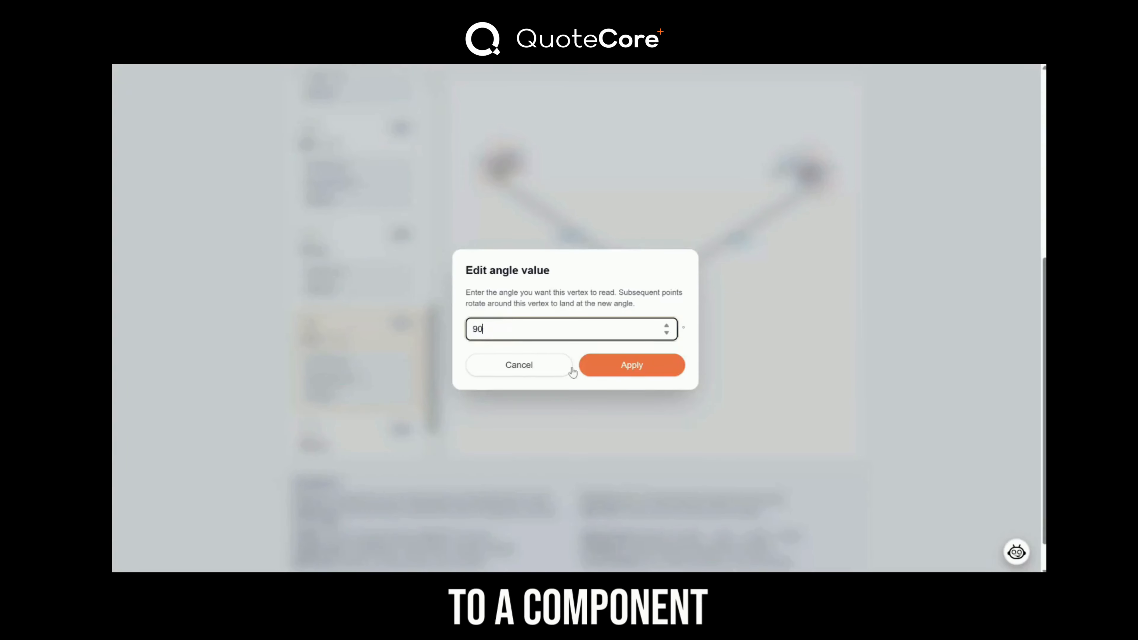
pyautogui.click(619, 364)
# - Set the length of the 30 mm end lip to 20 mm
pyautogui.scroll(-2, 362, 376)
pyautogui.click(352, 437)
pyautogui.click(339, 434)
pyautogui.press('BackSpace')
pyautogui.press('BackSpace')
pyautogui.write('20')
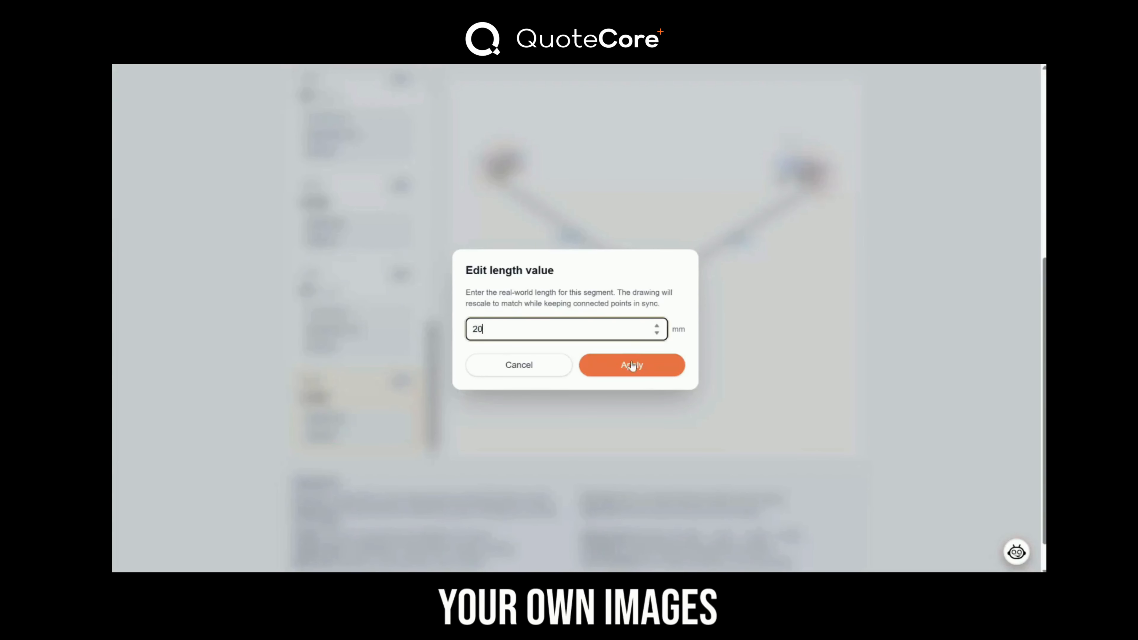
pyautogui.click(631, 364)
# - Tidy the valley profile's measurement labels and save the flashing drawing
pyautogui.scroll(2, 844, 326)
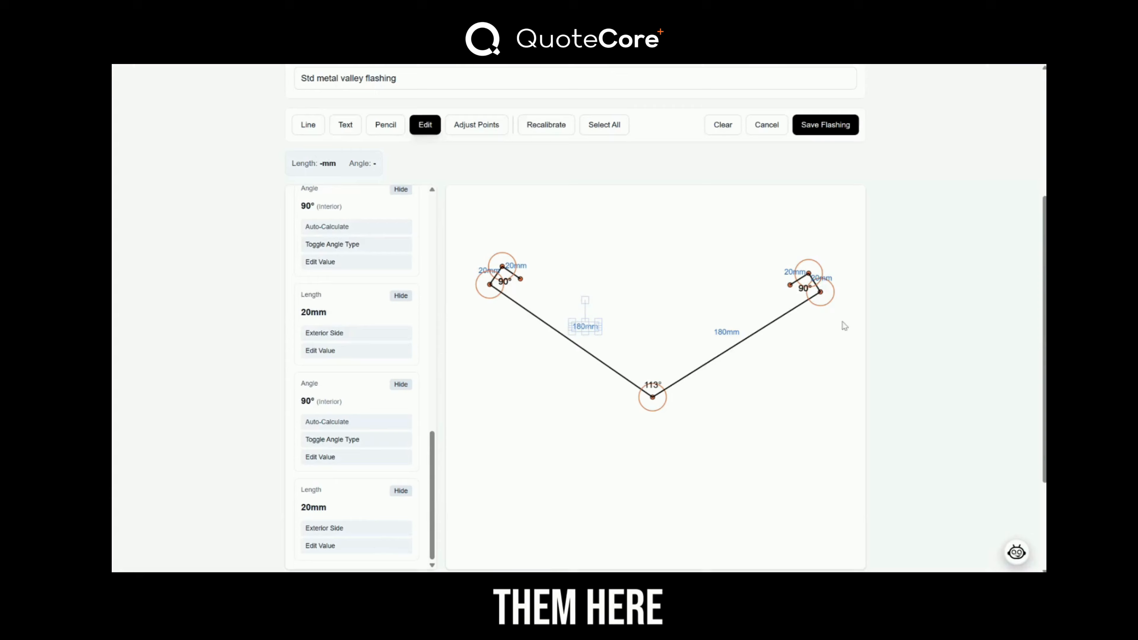
pyautogui.click(405, 296)
pyautogui.click(826, 125)
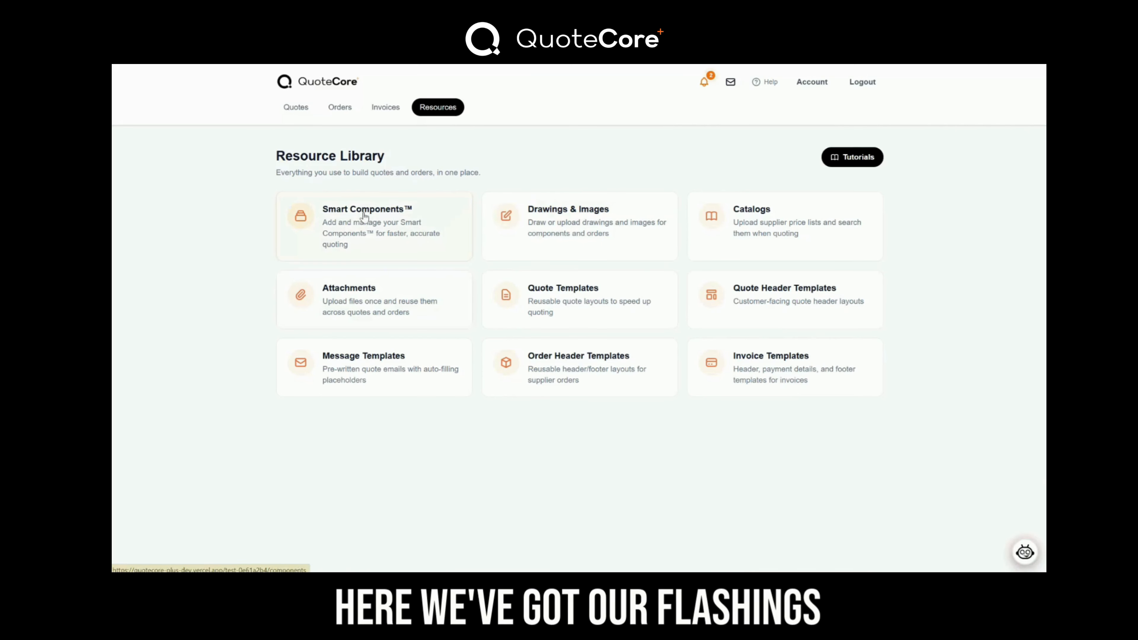
# - Assign the Barge cap flashing drawing to the Barge Flashing (Standard) smart component and save the component
pyautogui.click(385, 214)
pyautogui.scroll(-1, 757, 318)
pyautogui.click(758, 318)
pyautogui.scroll(-4, 716, 323)
pyautogui.click(800, 376)
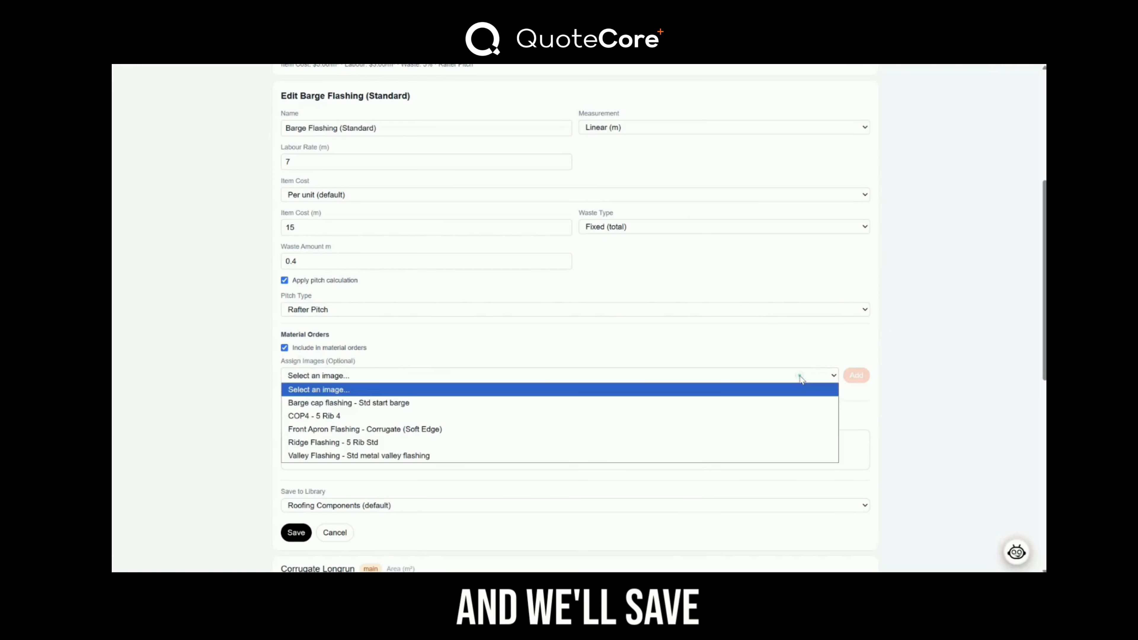
pyautogui.click(349, 403)
pyautogui.click(855, 375)
pyautogui.scroll(-1, 303, 493)
pyautogui.click(303, 497)
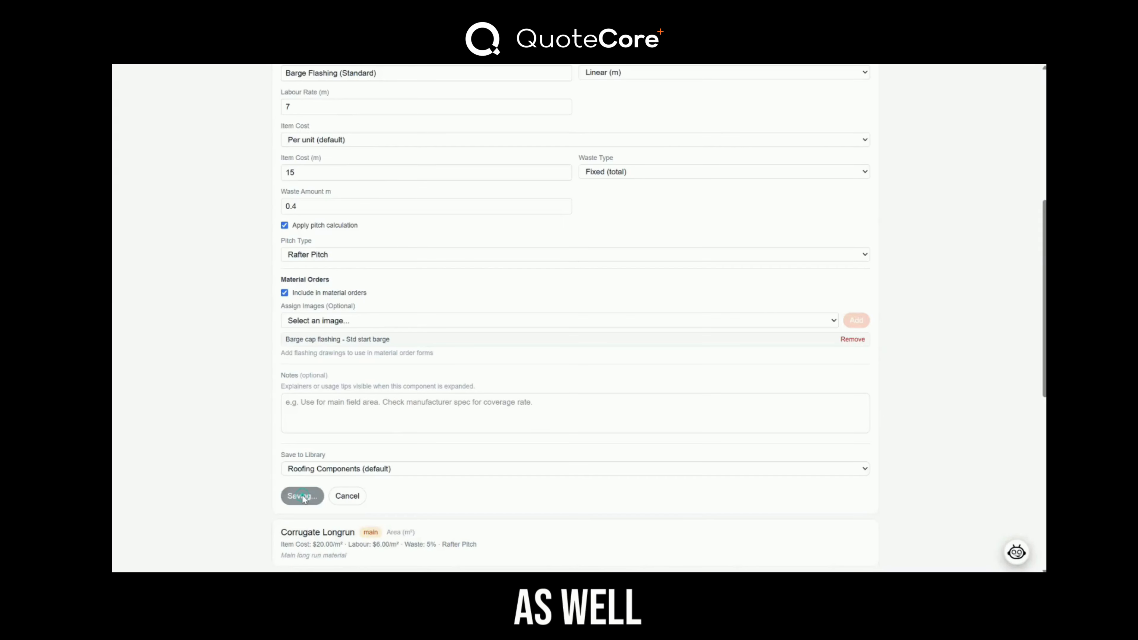
# - Assign the Valley Flashing drawing to the Valley Flashing (Standard) smart component and save the component
pyautogui.click(515, 536)
pyautogui.scroll(-5, 533, 494)
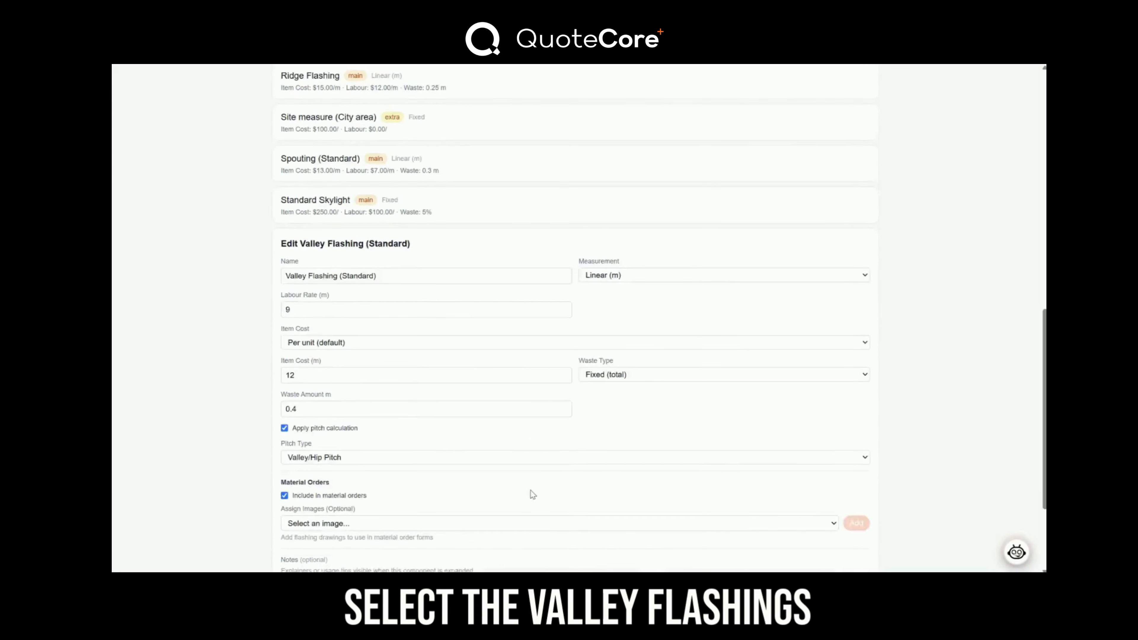
pyautogui.scroll(-1, 532, 494)
pyautogui.click(538, 468)
pyautogui.click(358, 546)
pyautogui.click(856, 468)
pyautogui.scroll(-2, 856, 468)
pyautogui.click(302, 536)
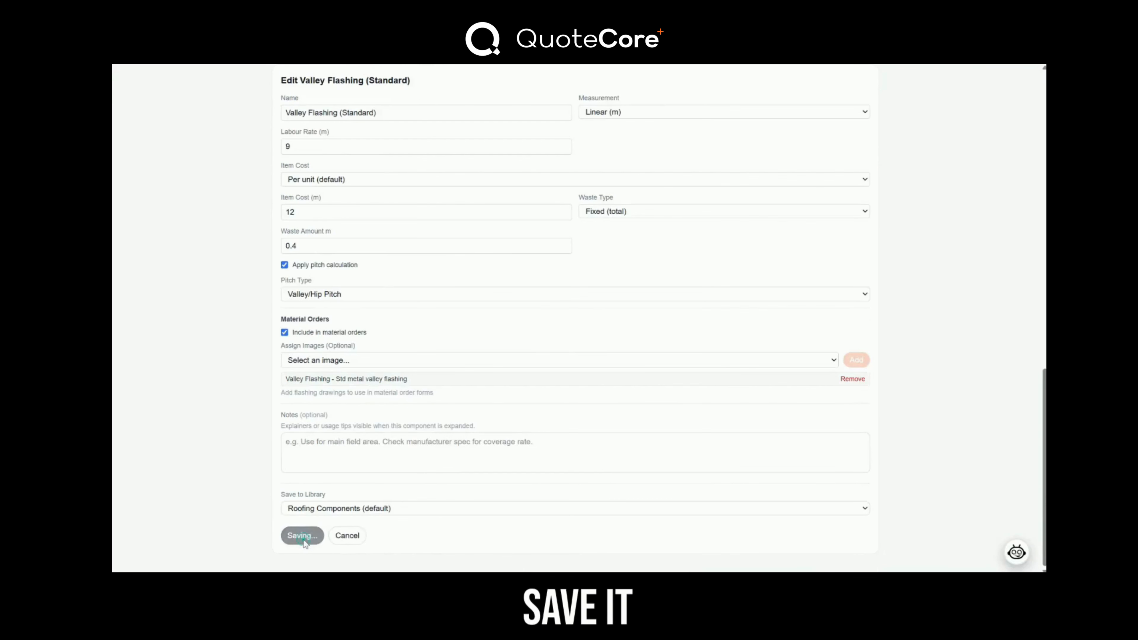
# - Start a material order from the most recent quote using the Double Column layout
pyautogui.scroll(10, 416, 457)
pyautogui.click(335, 108)
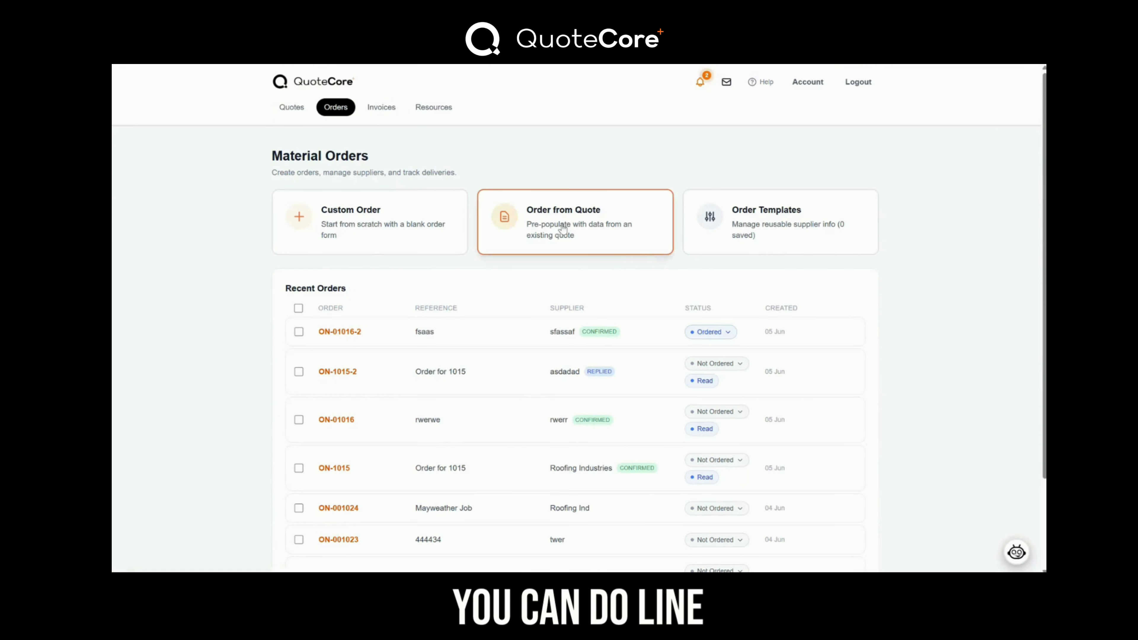
pyautogui.click(574, 224)
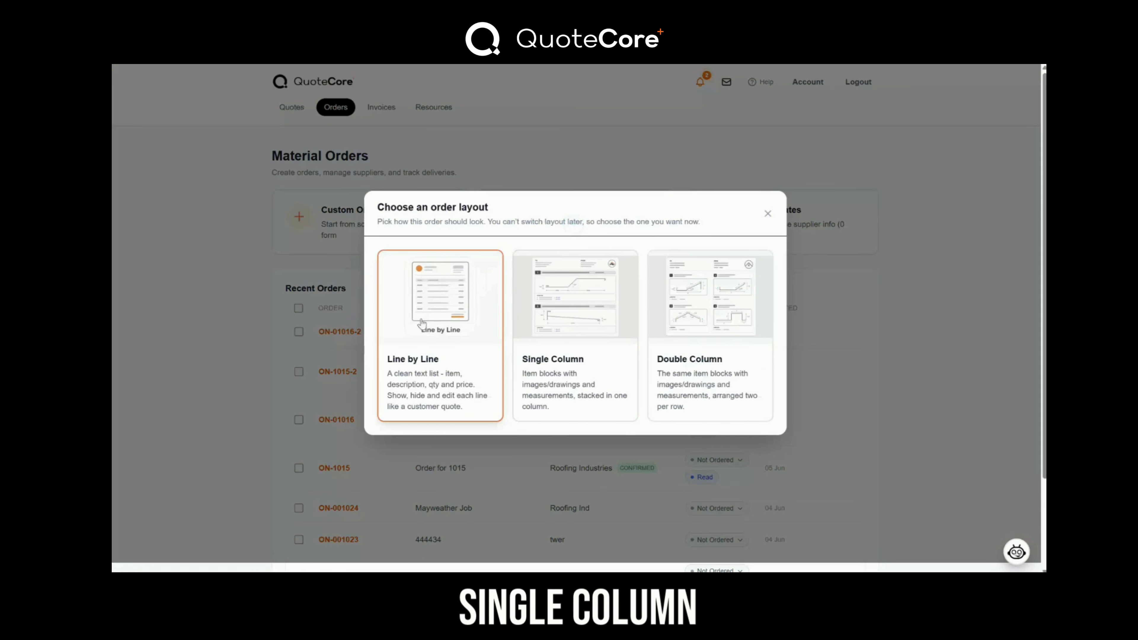
pyautogui.click(708, 335)
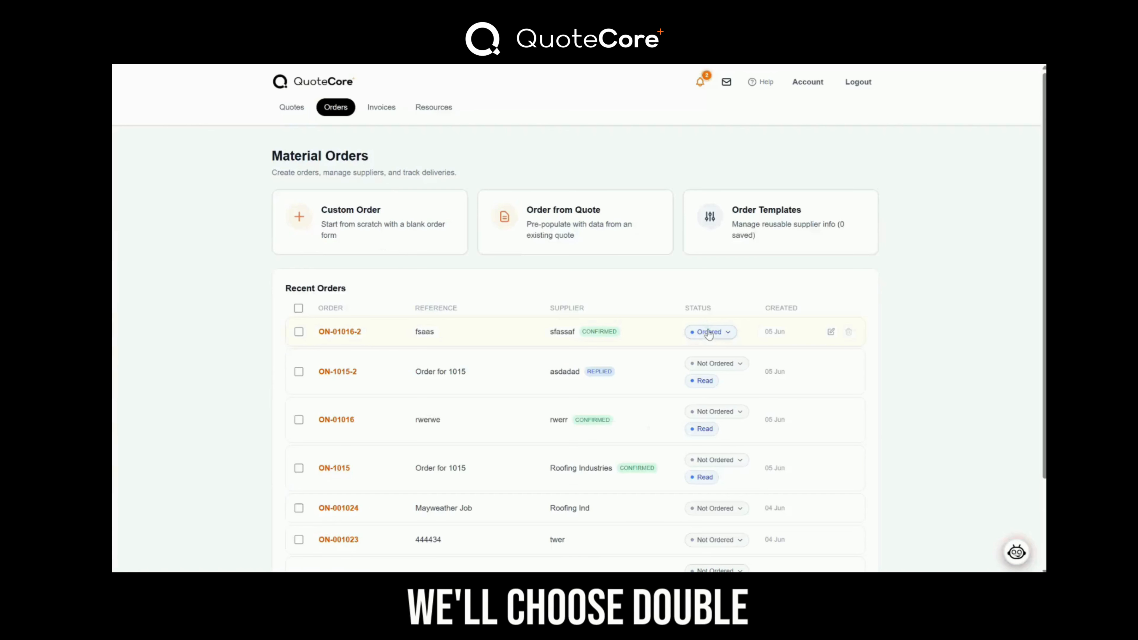
pyautogui.click(499, 309)
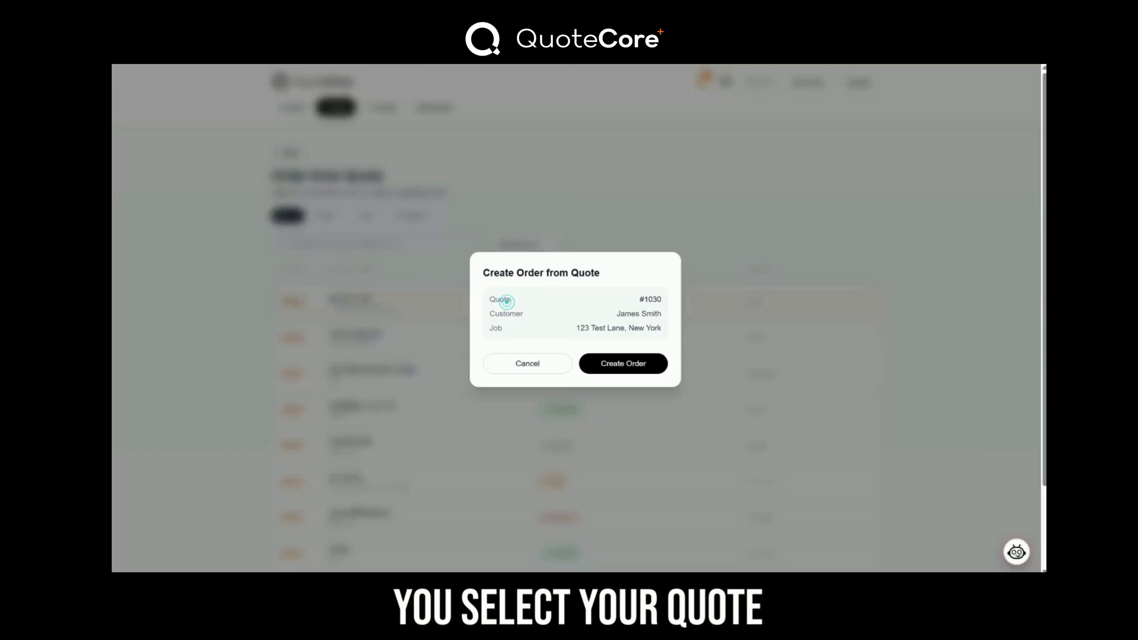
pyautogui.click(620, 370)
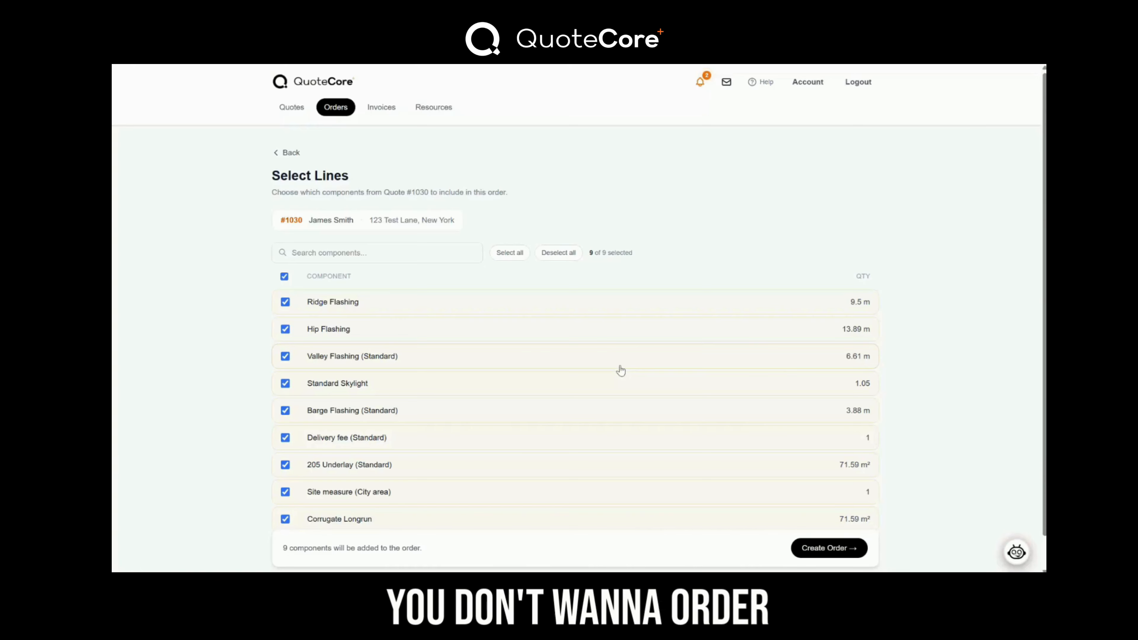
# - Exclude Standard Skylight, Delivery fee (Standard) and Site measure (City area) from the selected lines and create the order
pyautogui.click(286, 350)
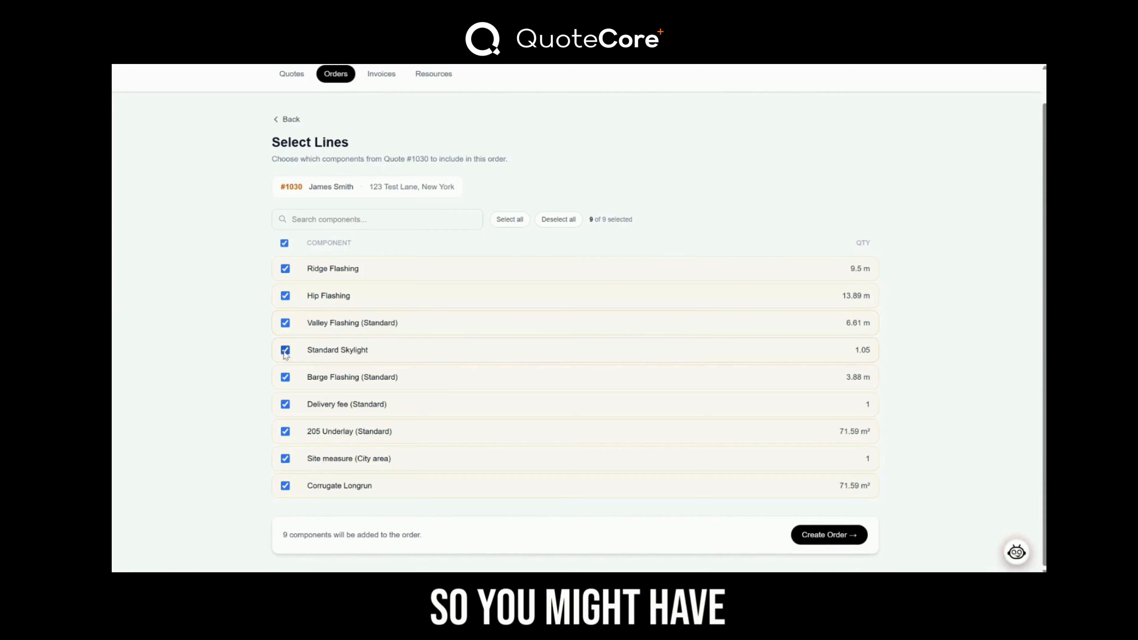
pyautogui.click(285, 458)
pyautogui.click(806, 533)
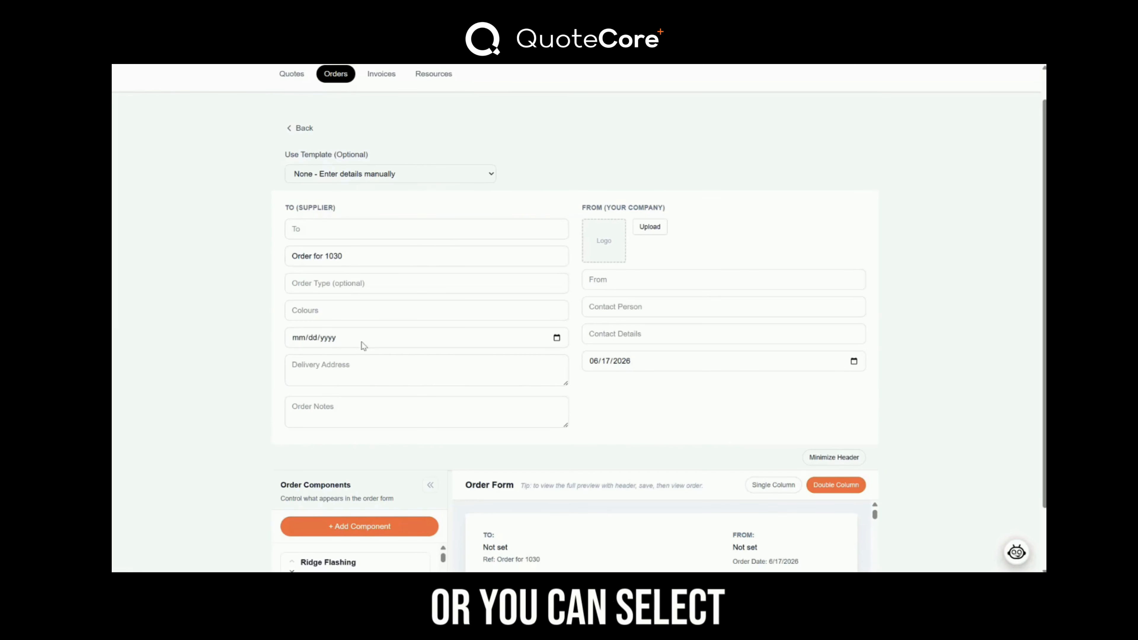
# - Minimize the order header and review the component drawings and lengths in the order form
pyautogui.click(829, 457)
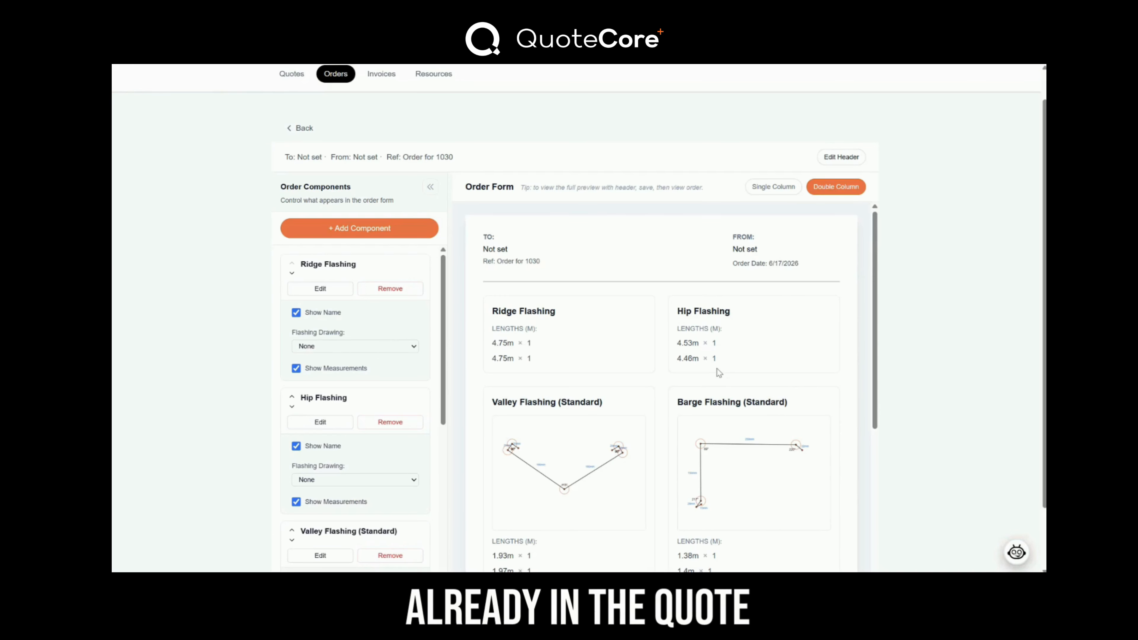
pyautogui.scroll(-3, 701, 394)
pyautogui.scroll(-3, 689, 442)
pyautogui.scroll(5, 612, 467)
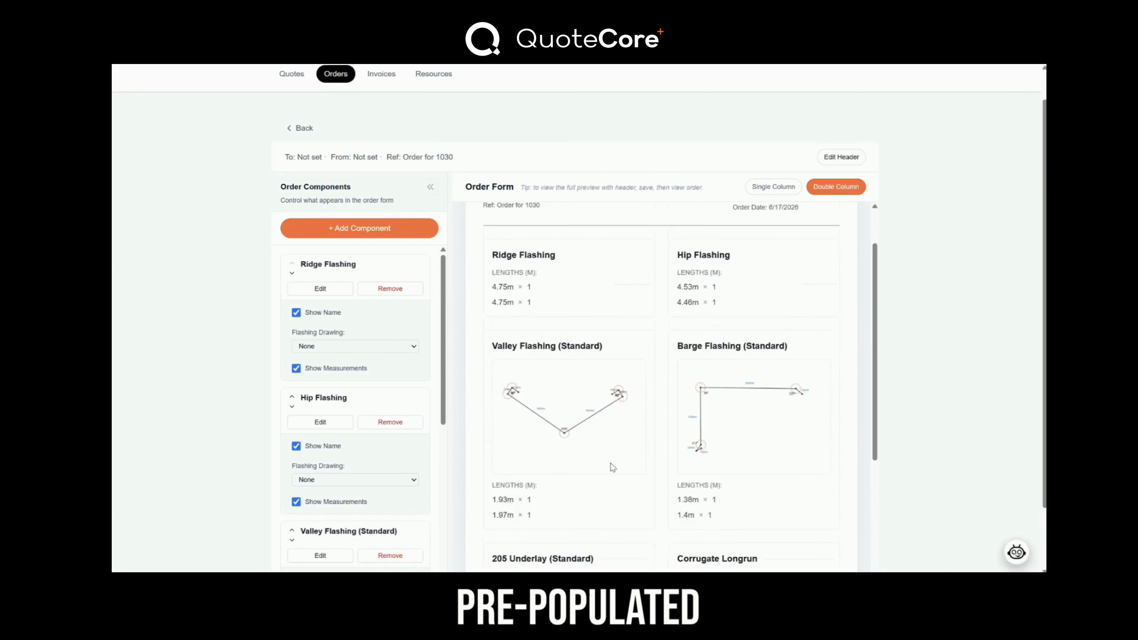
pyautogui.scroll(-2, 228, 324)
pyautogui.scroll(-1, 354, 493)
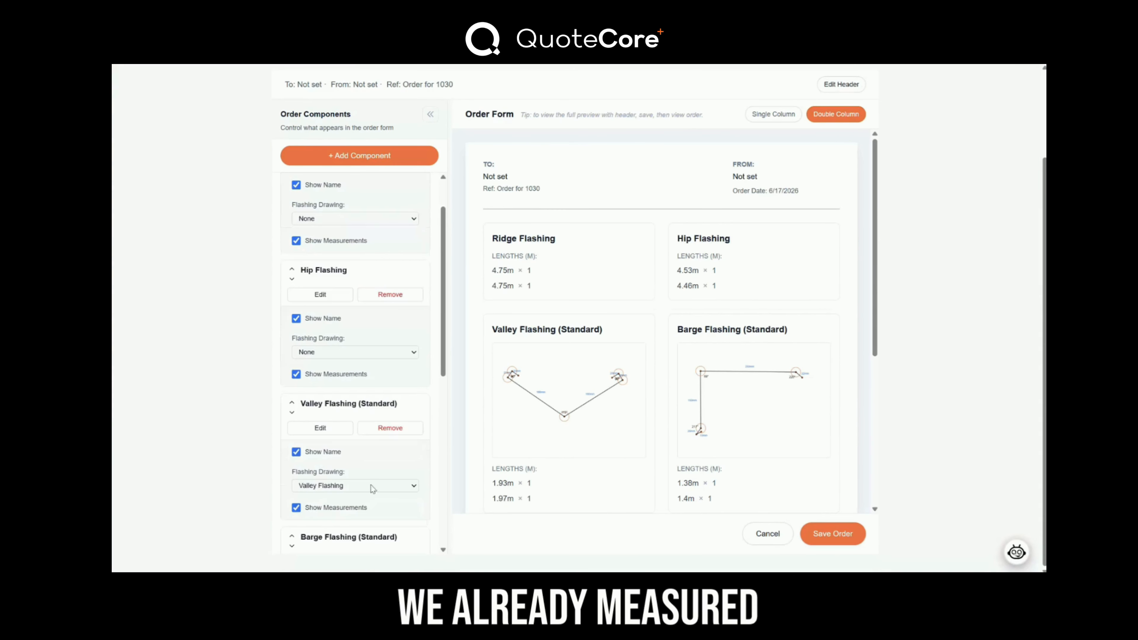
# - Reorder the order components to put Barge Flashing (Standard) first and Valley Flashing (Standard) second
pyautogui.click(415, 487)
pyautogui.click(414, 487)
pyautogui.click(291, 403)
pyautogui.scroll(-3, 293, 406)
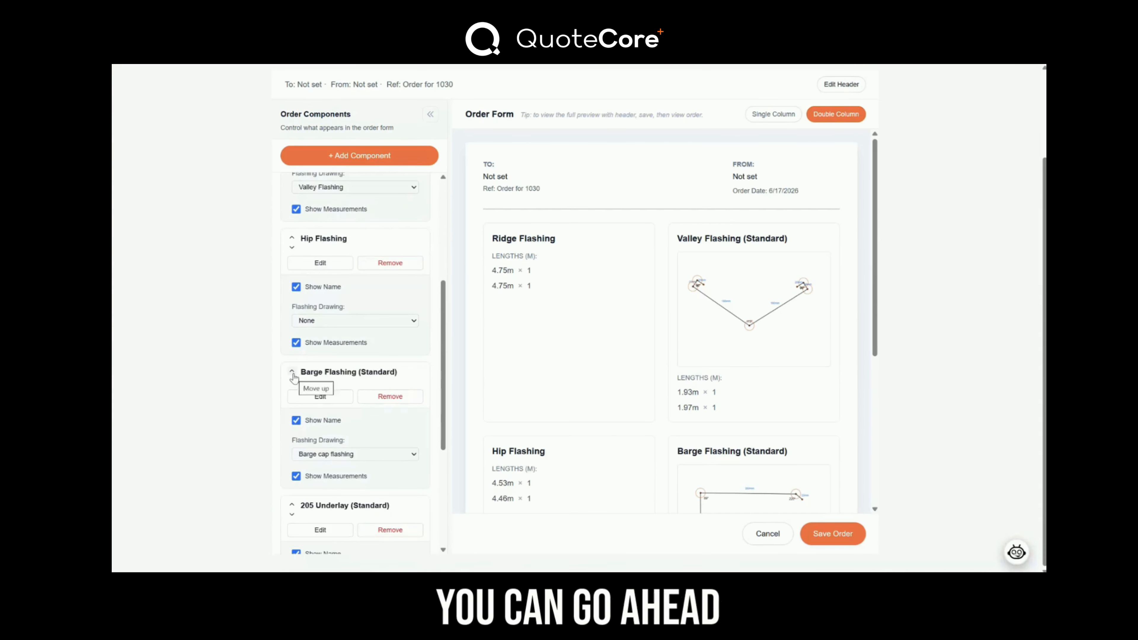
pyautogui.click(292, 374)
pyautogui.scroll(1, 293, 376)
pyautogui.click(292, 287)
pyautogui.scroll(1, 292, 314)
pyautogui.click(291, 323)
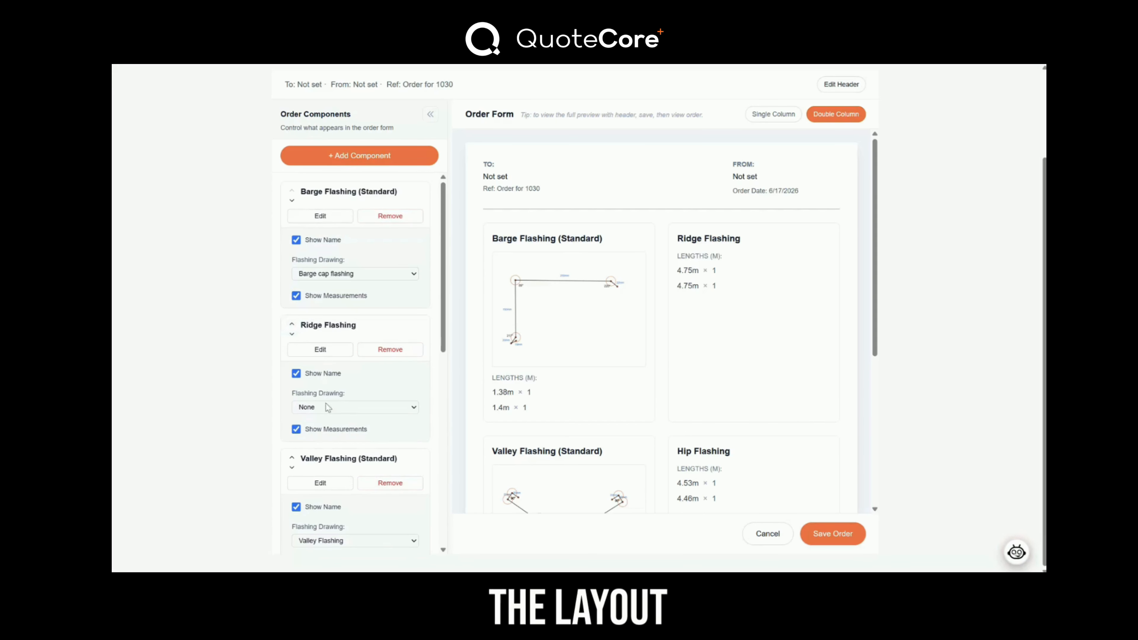
pyautogui.click(292, 457)
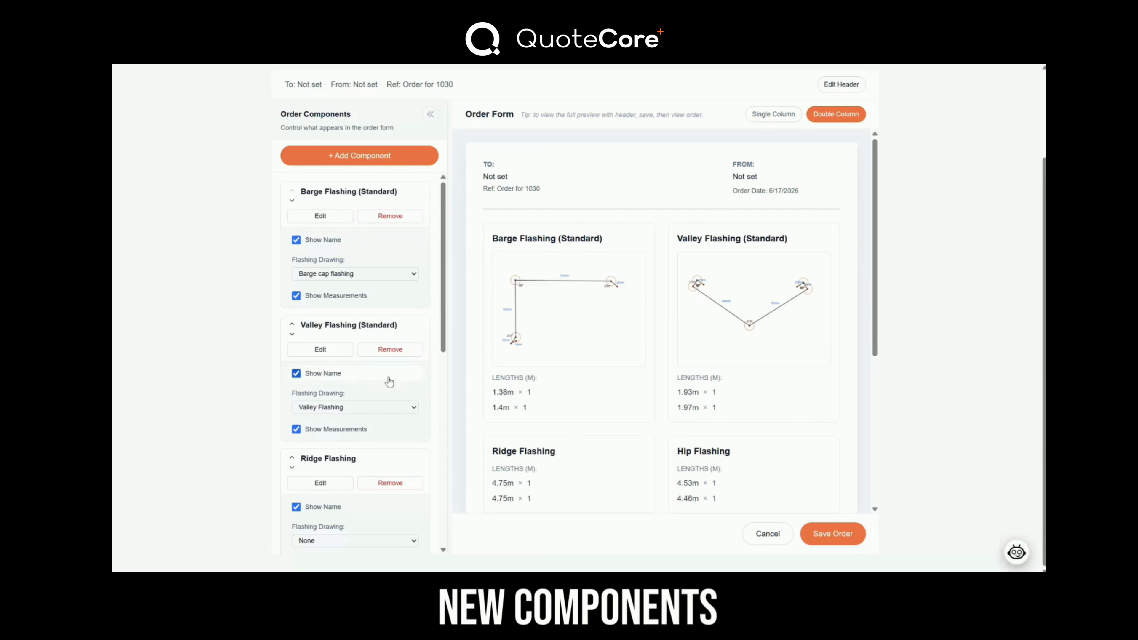
# - Add a length entry of 2.0 m with quantity 2 to the Valley Flashing (Standard) order item and save the changes
pyautogui.click(317, 352)
pyautogui.scroll(-4, 620, 359)
pyautogui.click(437, 386)
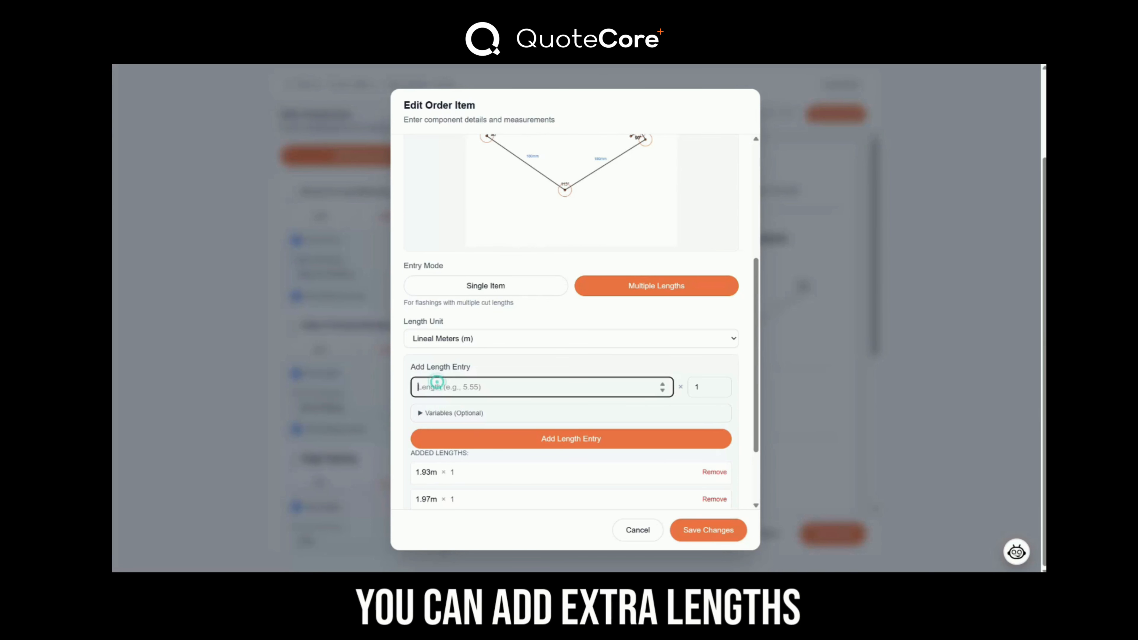
pyautogui.scroll(-1, 437, 386)
pyautogui.write('2.0')
pyautogui.press('Tab')
pyautogui.write('2')
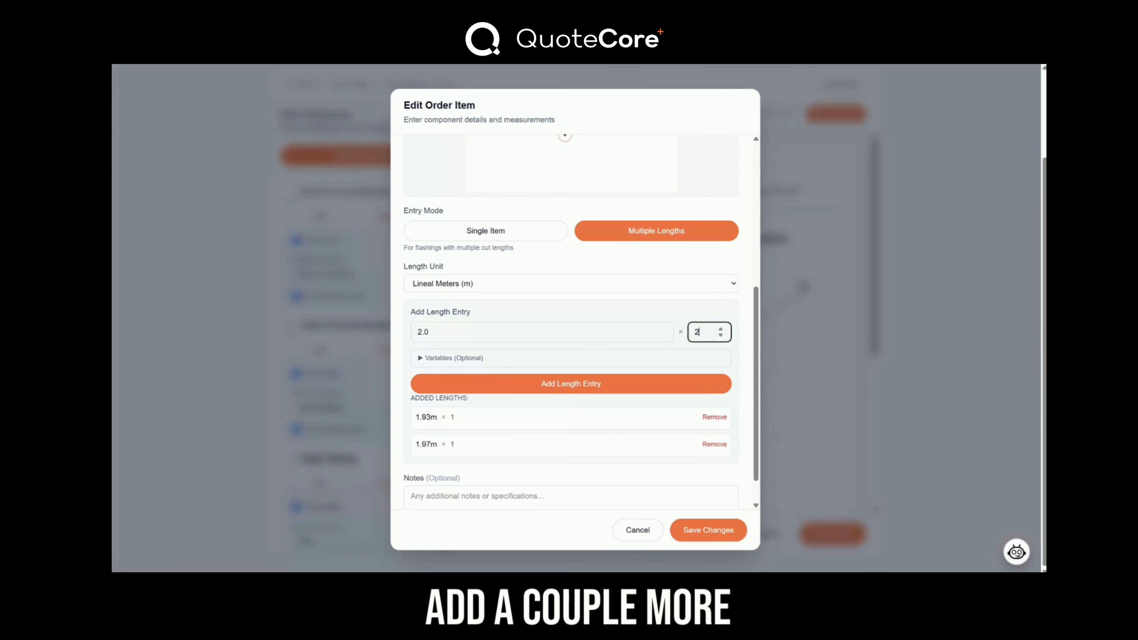
pyautogui.click(418, 359)
pyautogui.click(418, 359)
pyautogui.click(493, 384)
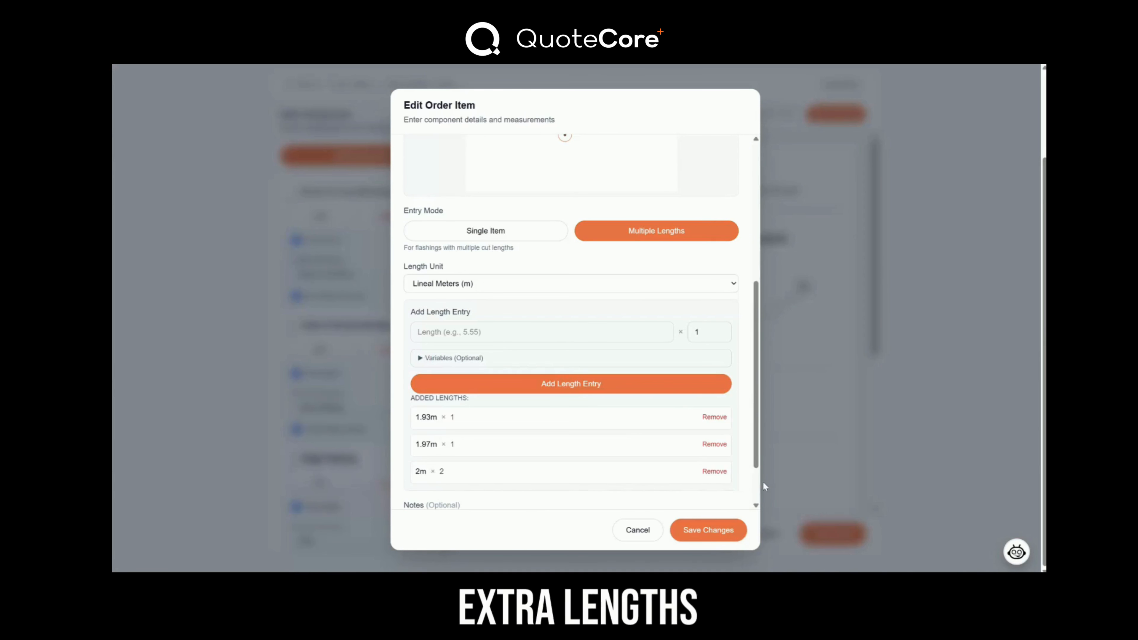
pyautogui.click(705, 532)
pyautogui.scroll(-3, 817, 412)
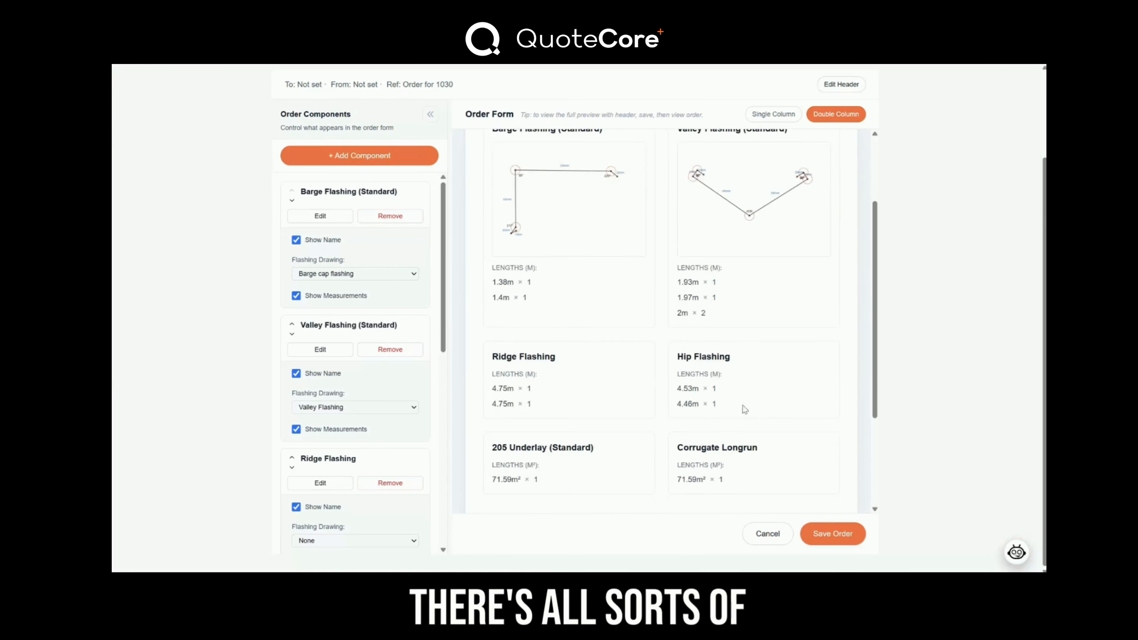
# - Preview the order form in the single-column layout, then save the order with the double-column layout
pyautogui.scroll(-1, 937, 330)
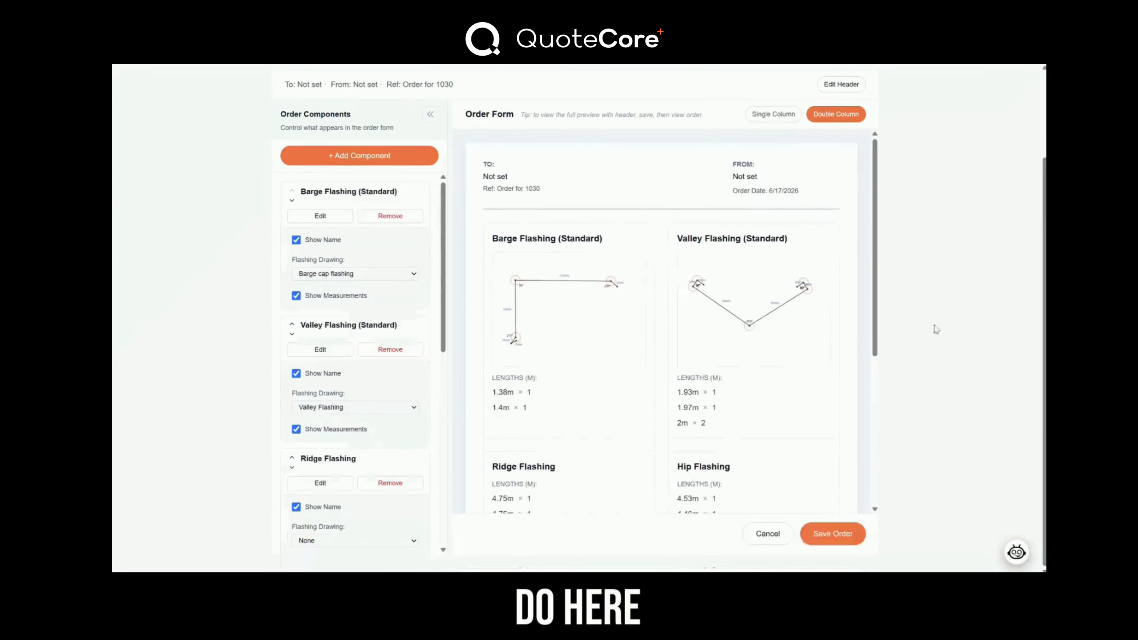
pyautogui.click(767, 114)
pyautogui.scroll(-5, 584, 295)
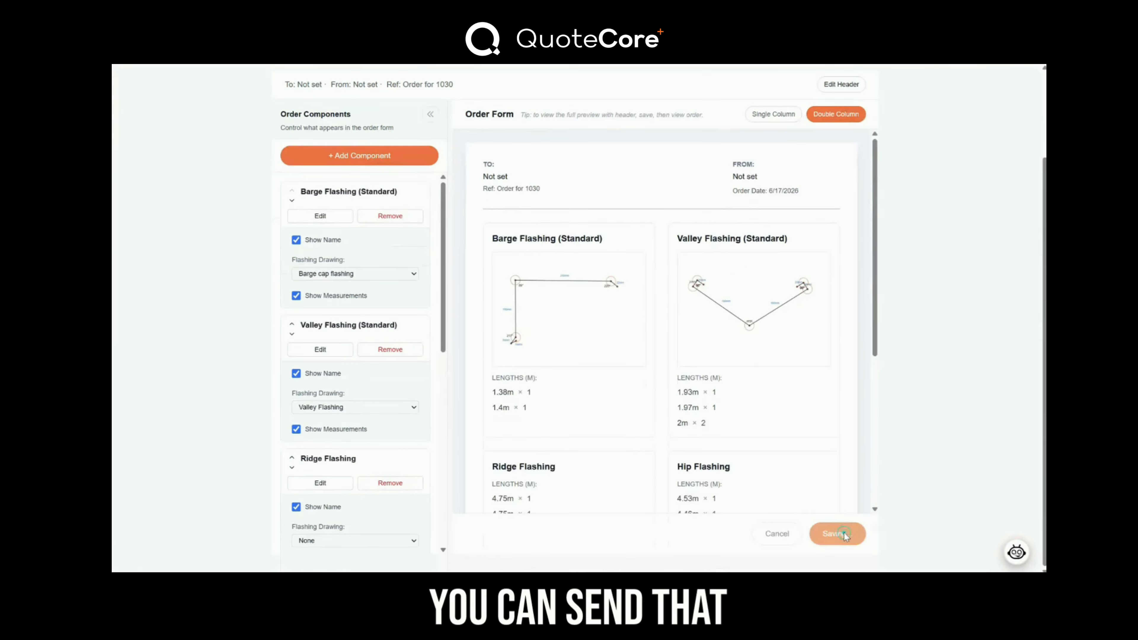
pyautogui.click(825, 530)
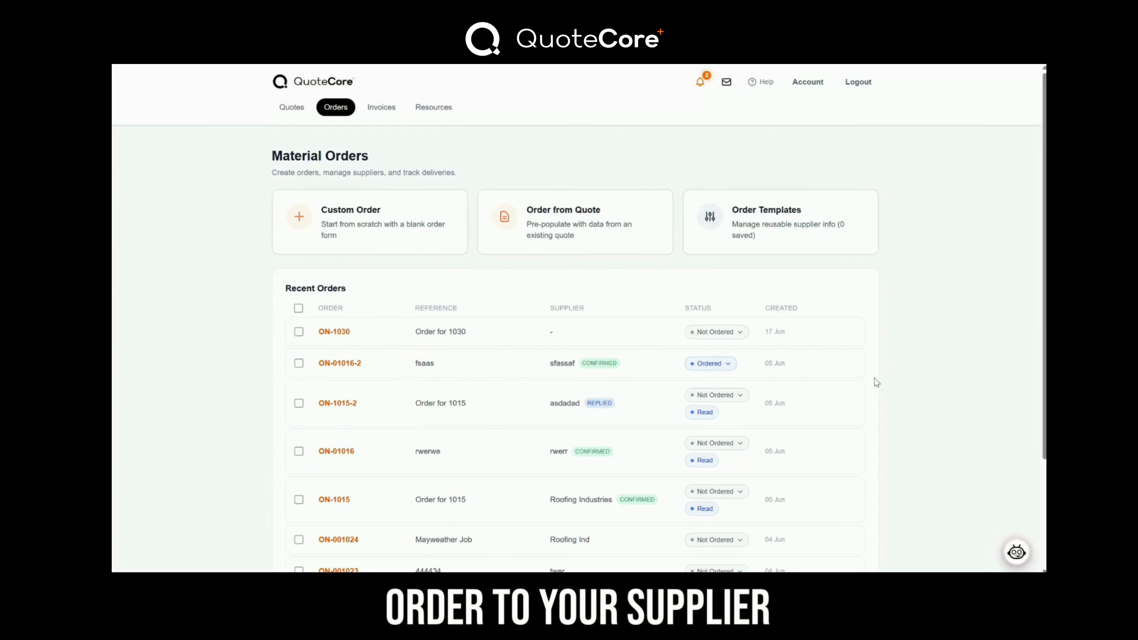
# - Set the status of the newest quote to Materials Ordered
pyautogui.click(293, 107)
pyautogui.click(715, 326)
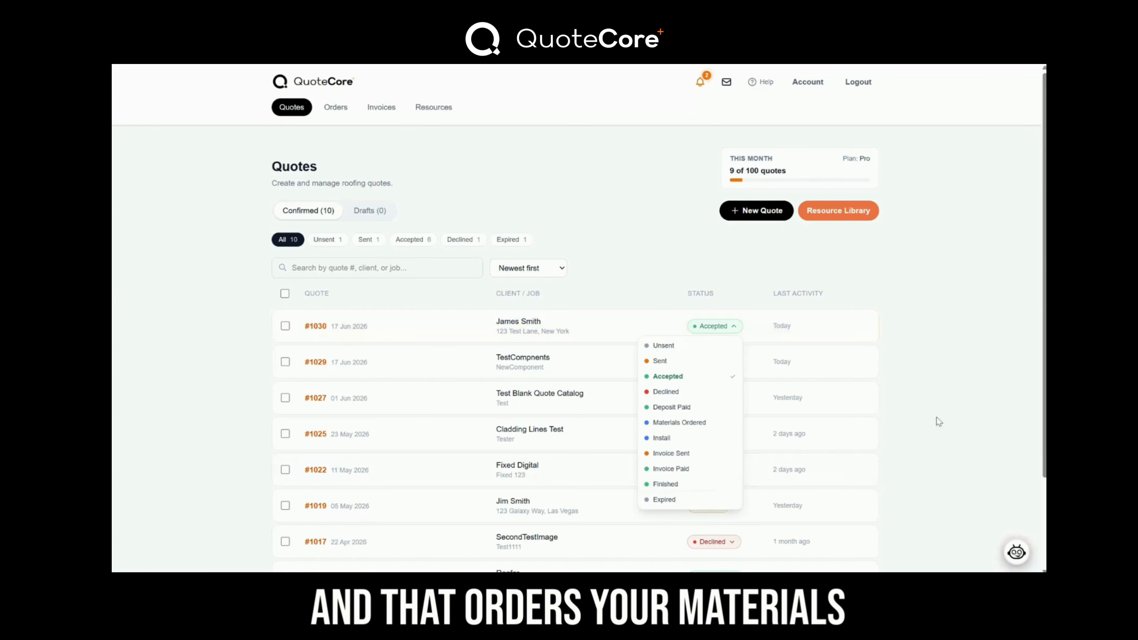
pyautogui.click(674, 425)
# - Create a new invoice from the newest confirmed quote, including its quote lines
pyautogui.click(382, 107)
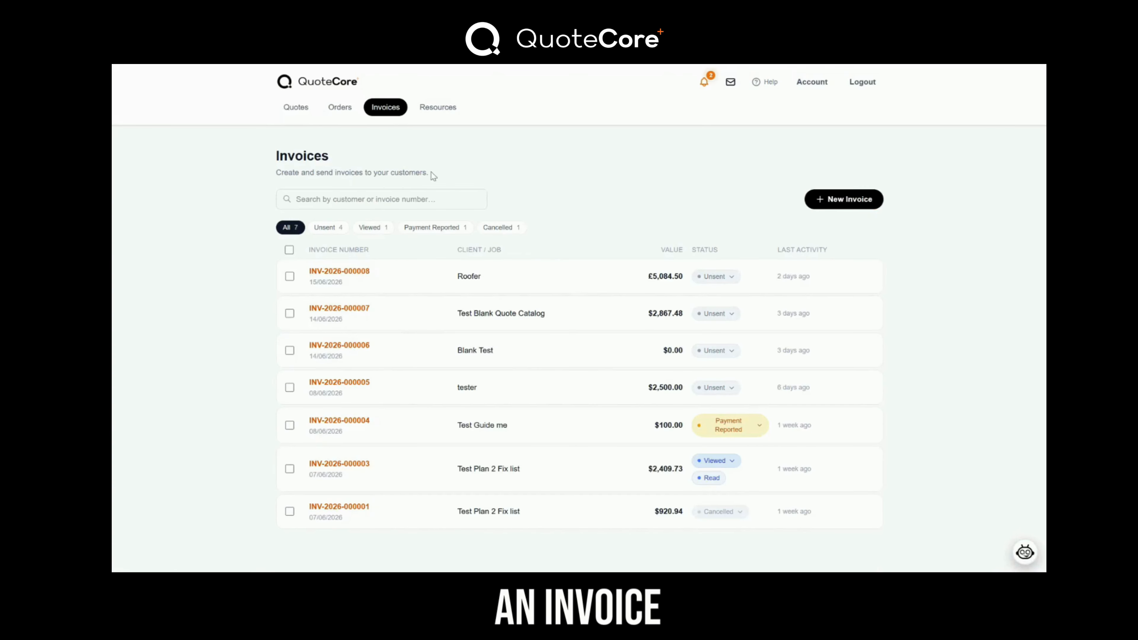
pyautogui.click(843, 196)
pyautogui.click(577, 353)
pyautogui.click(511, 299)
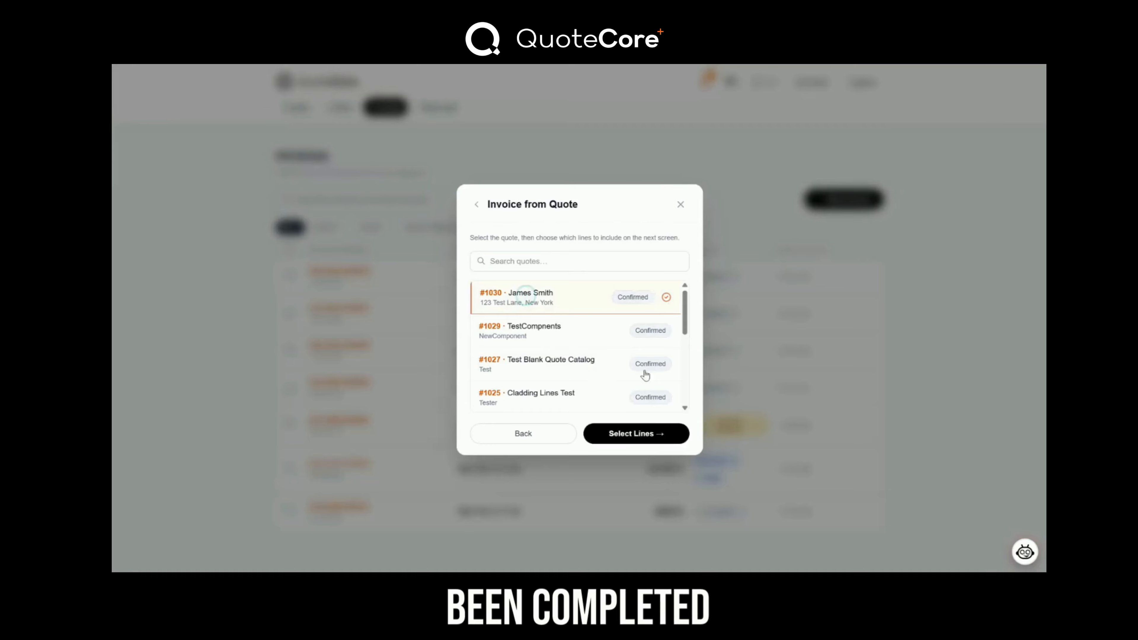
pyautogui.click(625, 428)
pyautogui.scroll(-1, 256, 336)
pyautogui.click(824, 537)
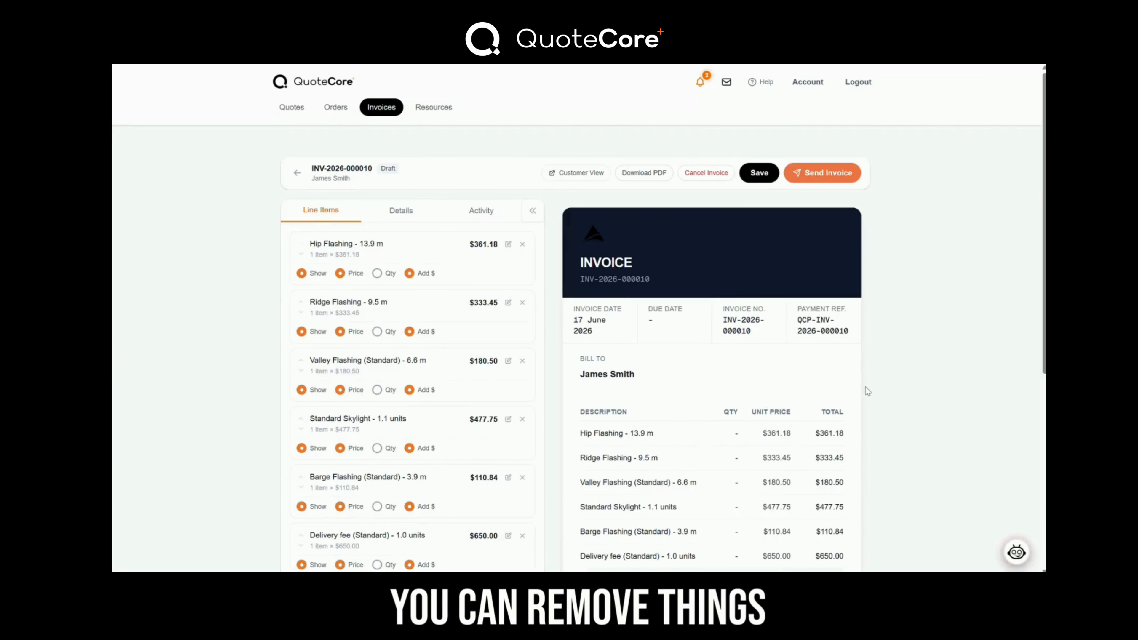
# - Examine the draft invoice's line items, their display options and the invoice preview
pyautogui.scroll(-5, 864, 386)
pyautogui.scroll(2, 856, 373)
pyautogui.scroll(1, 856, 372)
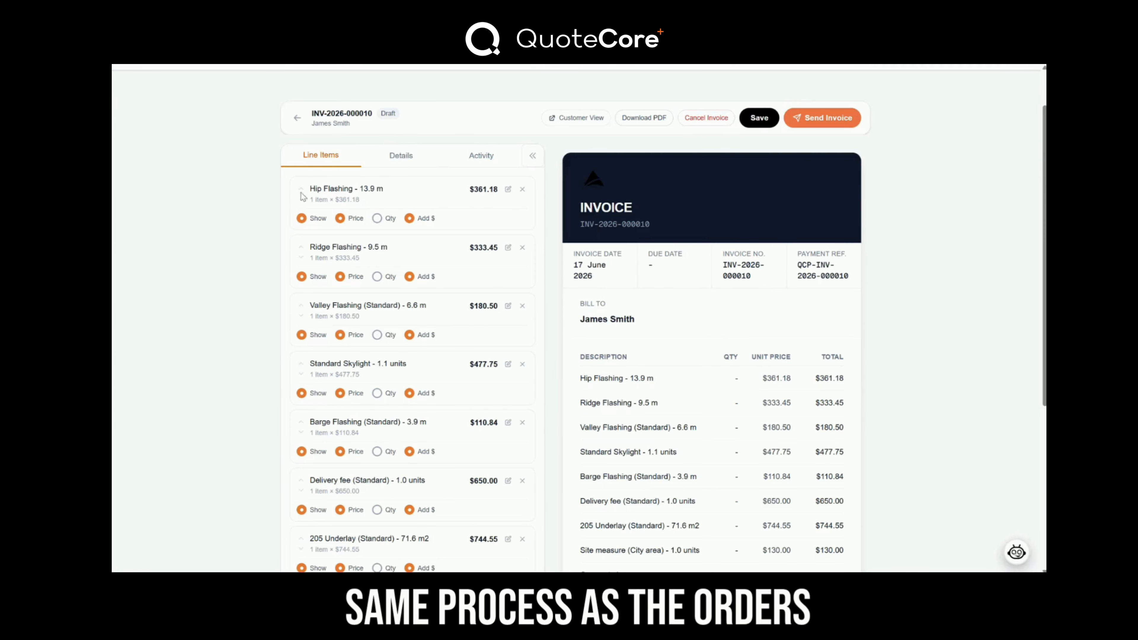
pyautogui.scroll(-2, 515, 193)
pyautogui.scroll(2, 515, 193)
pyautogui.scroll(-4, 515, 192)
pyautogui.scroll(1, 314, 515)
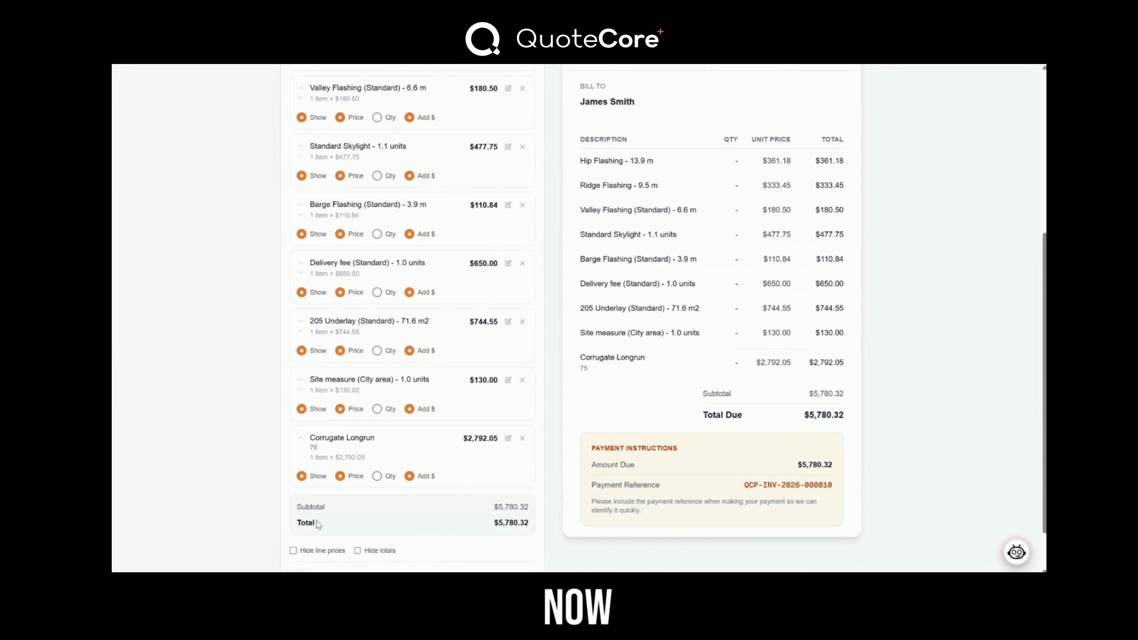
# - Try hiding the line prices on the invoice and restore them
pyautogui.click(293, 551)
pyautogui.click(293, 550)
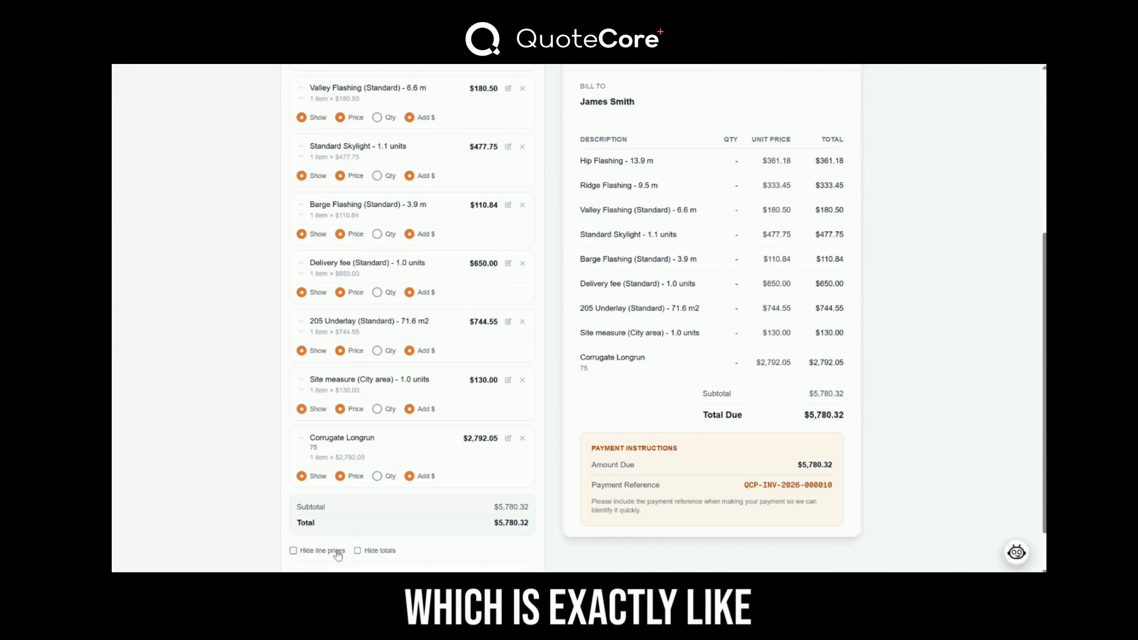
pyautogui.scroll(3, 437, 316)
pyautogui.scroll(2, 437, 316)
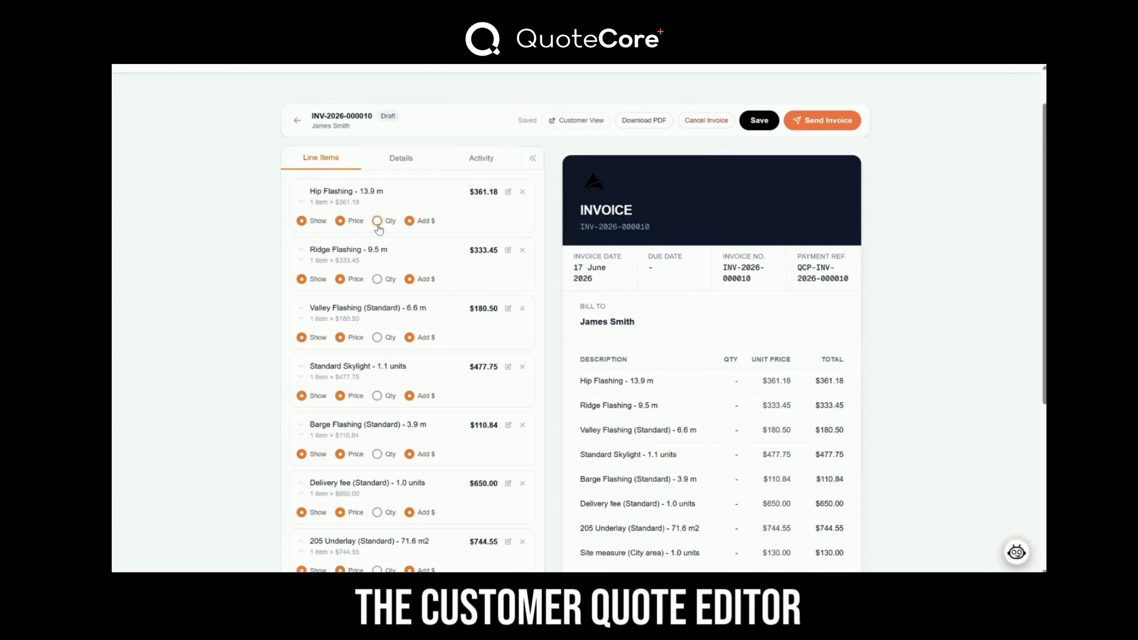
# - Show quantities for the Hip Flashing and Ridge Flashing invoice lines, and try hiding the Valley Flashing (Standard) line
pyautogui.click(377, 337)
pyautogui.scroll(-2, 380, 269)
pyautogui.click(301, 228)
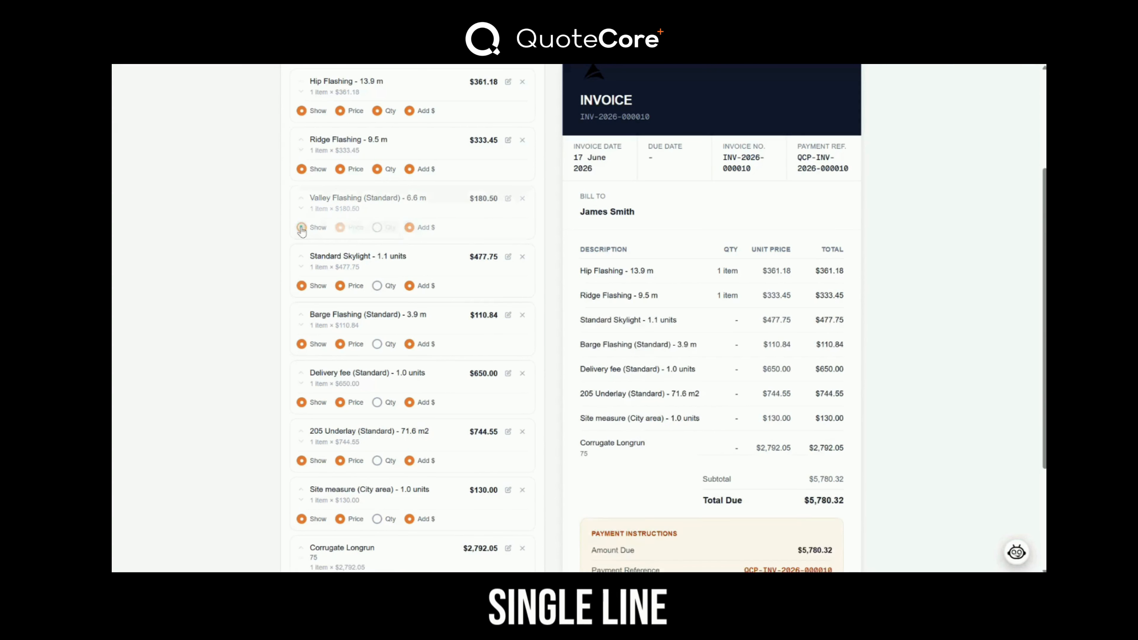
# - Add a custom invoice line "Extra Flashings" described as "Requested extra flashings (Not quoted)", with quantity 1 and unit price 150
pyautogui.scroll(-4, 403, 314)
pyautogui.click(418, 521)
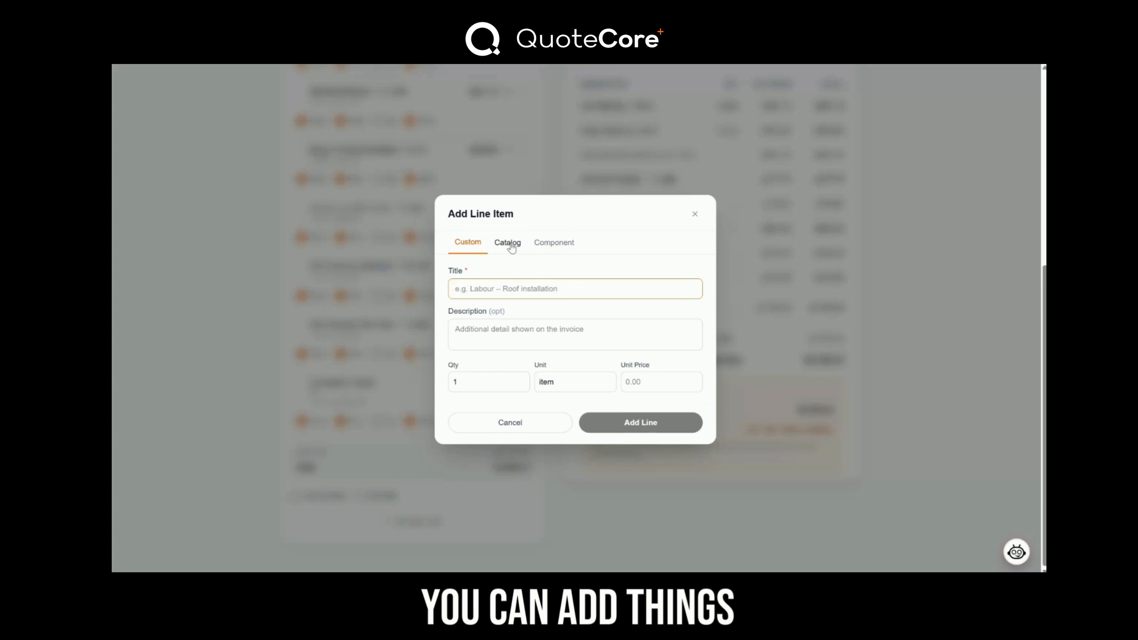
pyautogui.write('Extra')
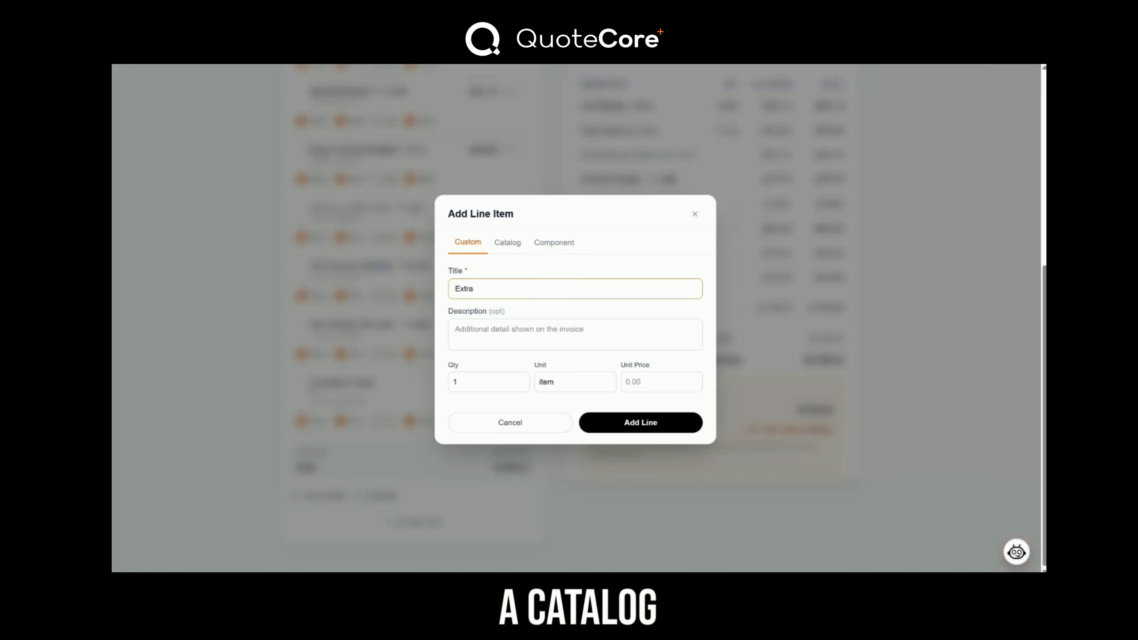
pyautogui.write(' Flashings')
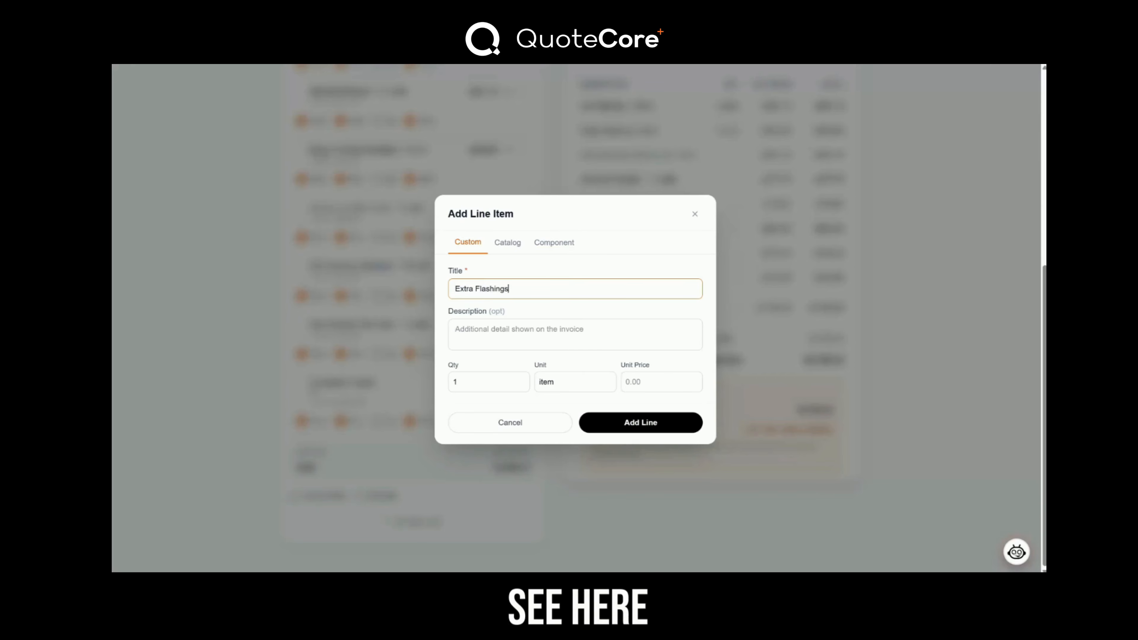
pyautogui.click(521, 326)
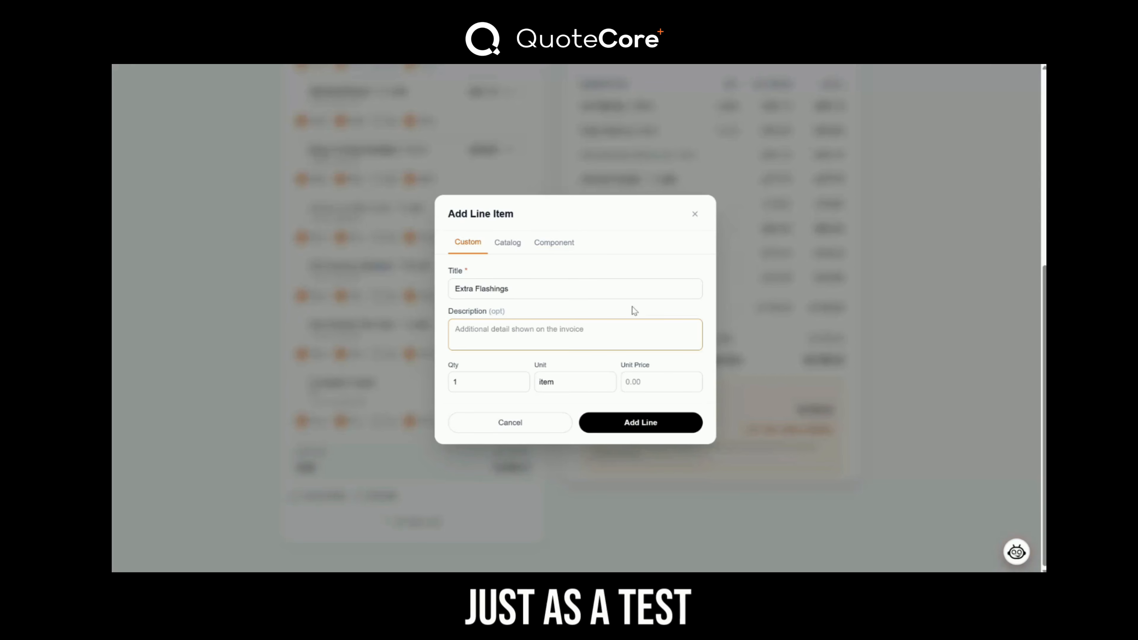
pyautogui.write('Requested ')
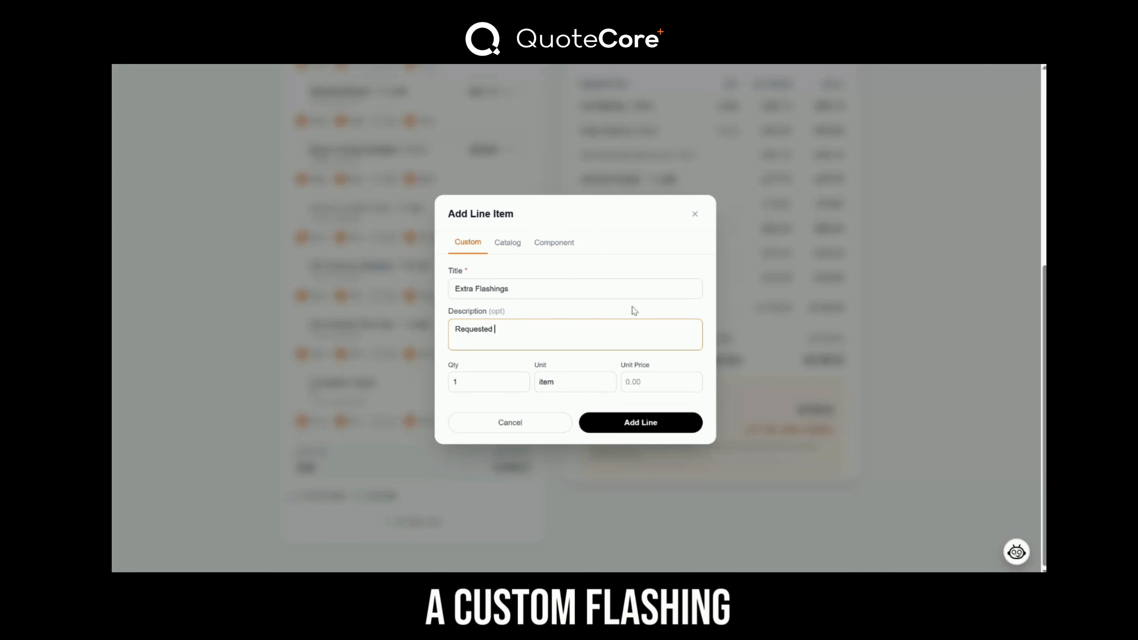
pyautogui.write('extra flashings (')
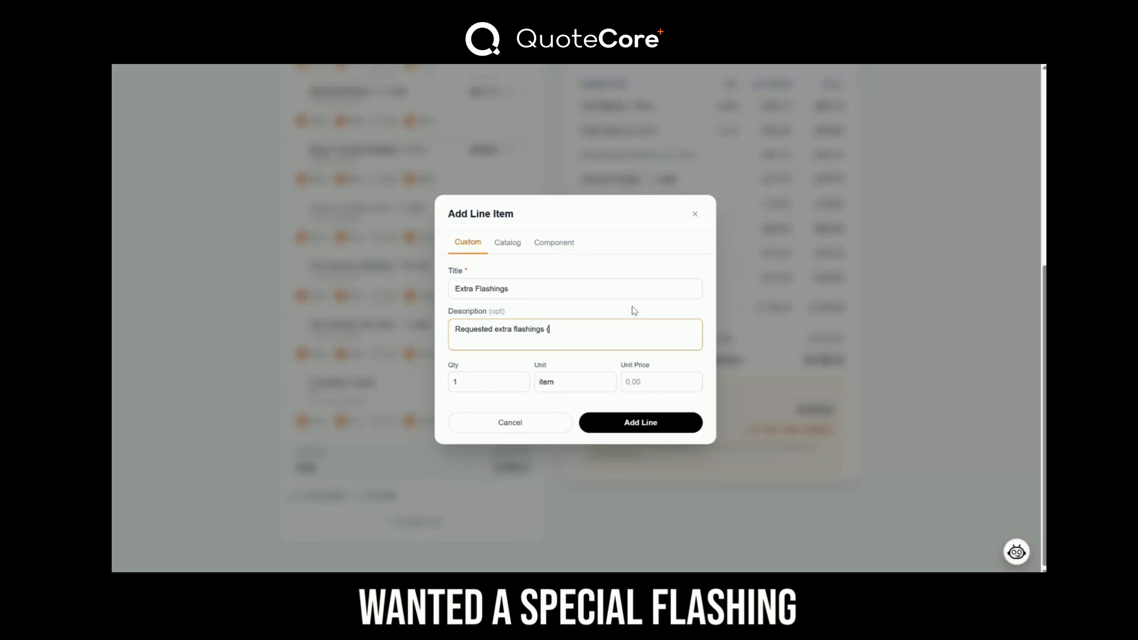
pyautogui.write('Not quoted')
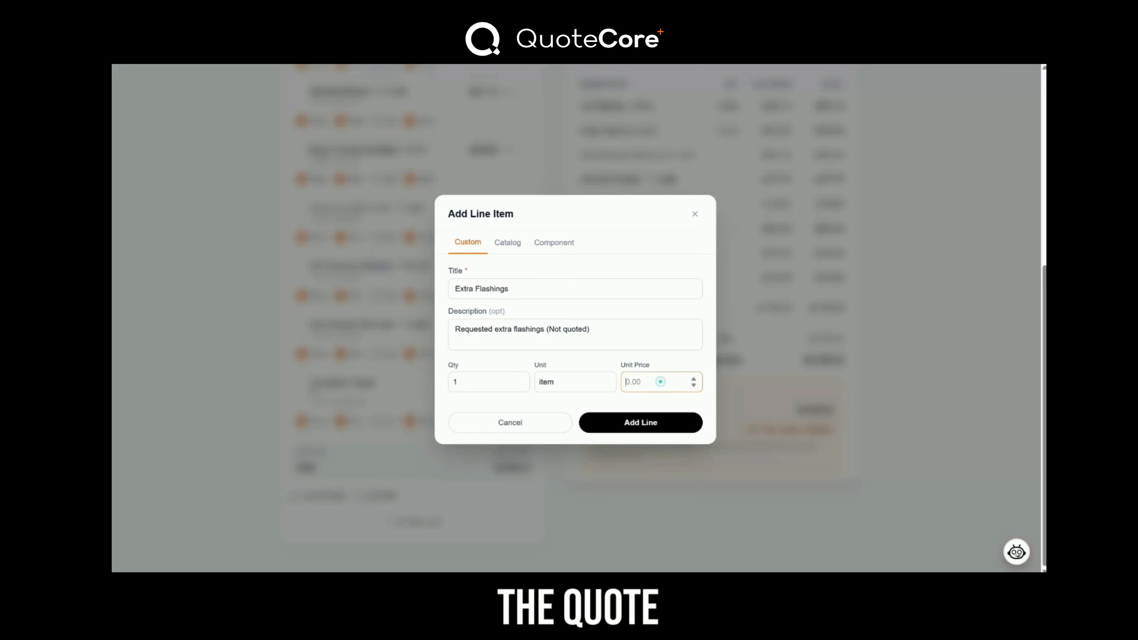
pyautogui.write('150')
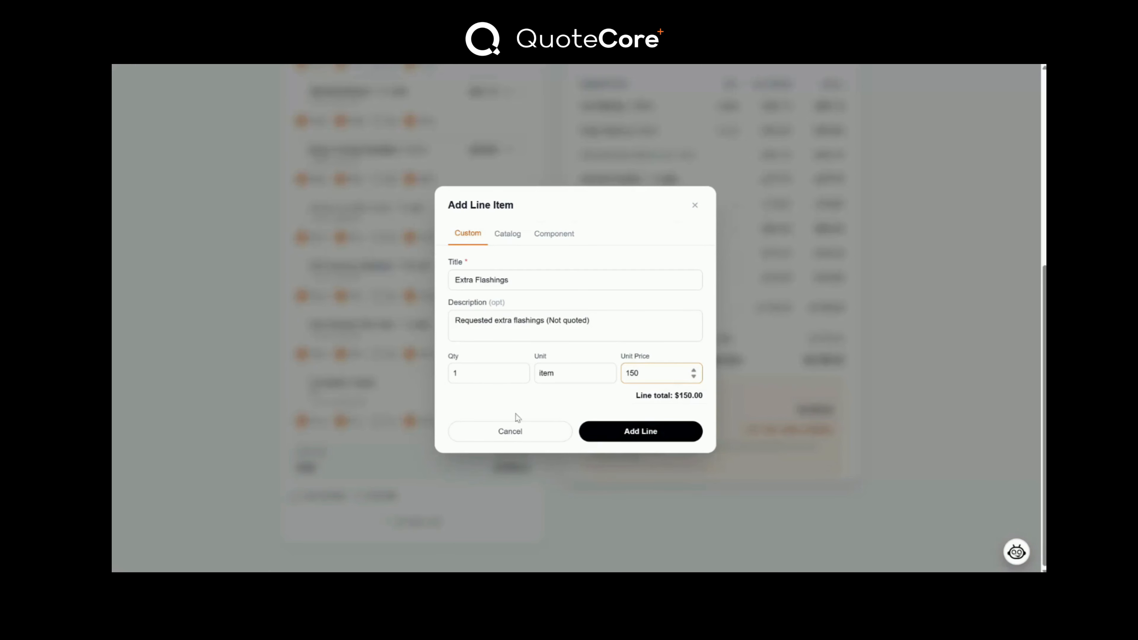
pyautogui.click(633, 434)
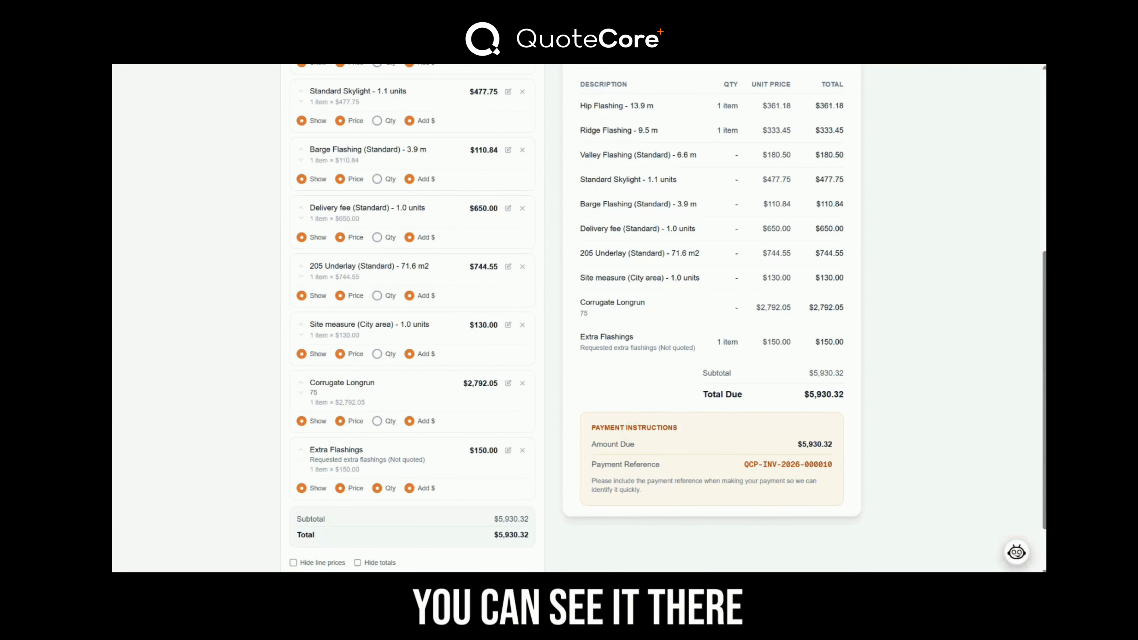
# - Check the updated invoice lines and save the invoice
pyautogui.scroll(-2, 237, 426)
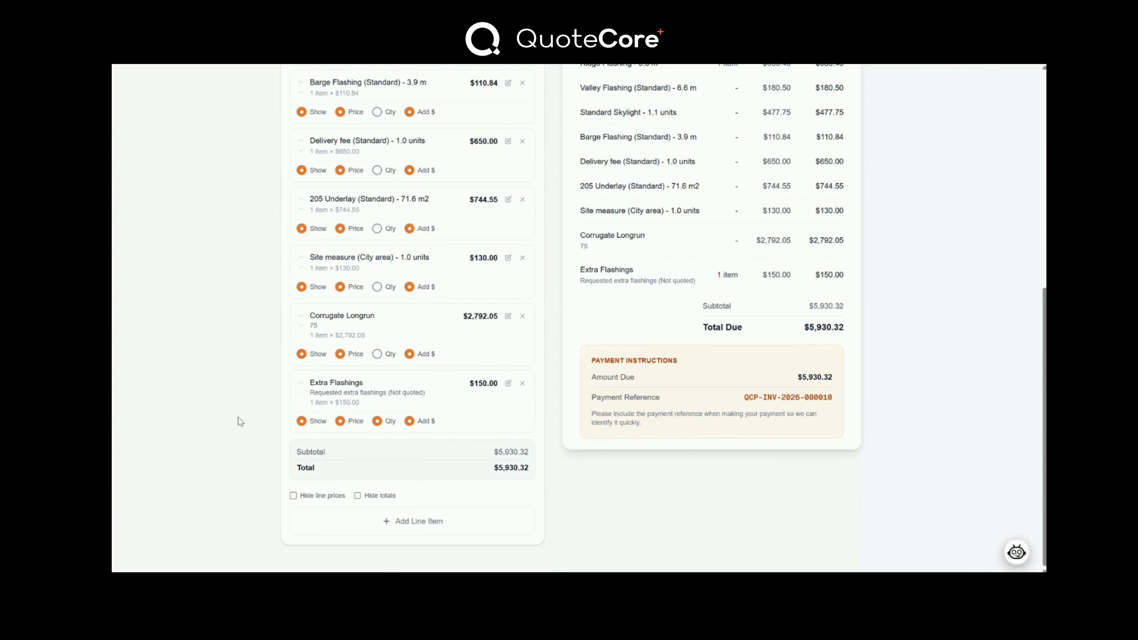
pyautogui.scroll(8, 245, 417)
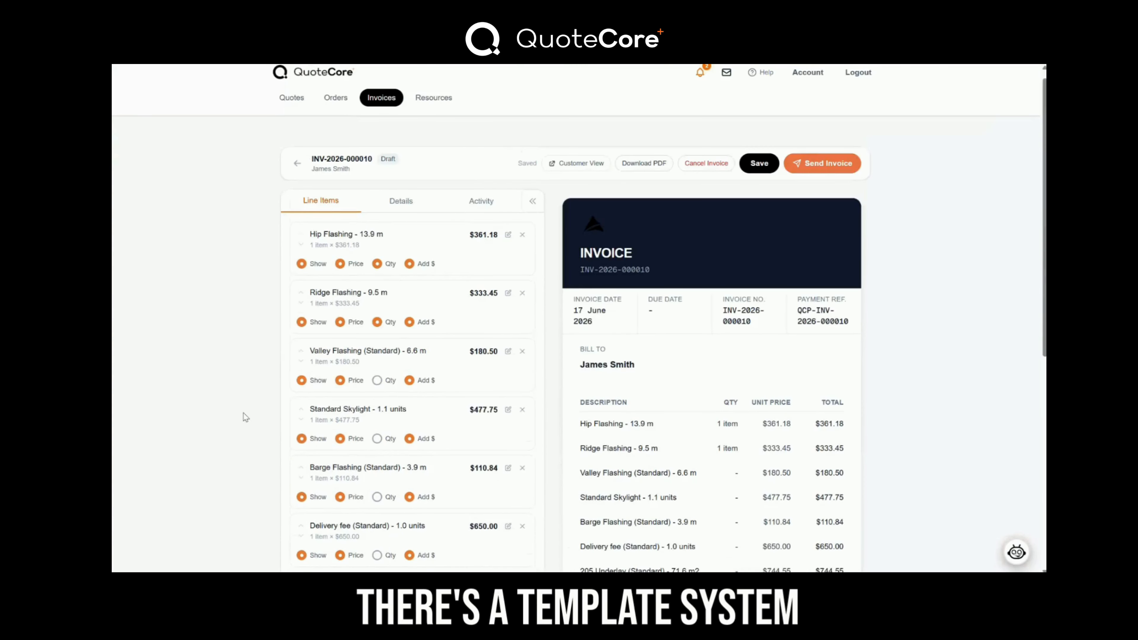
pyautogui.click(758, 164)
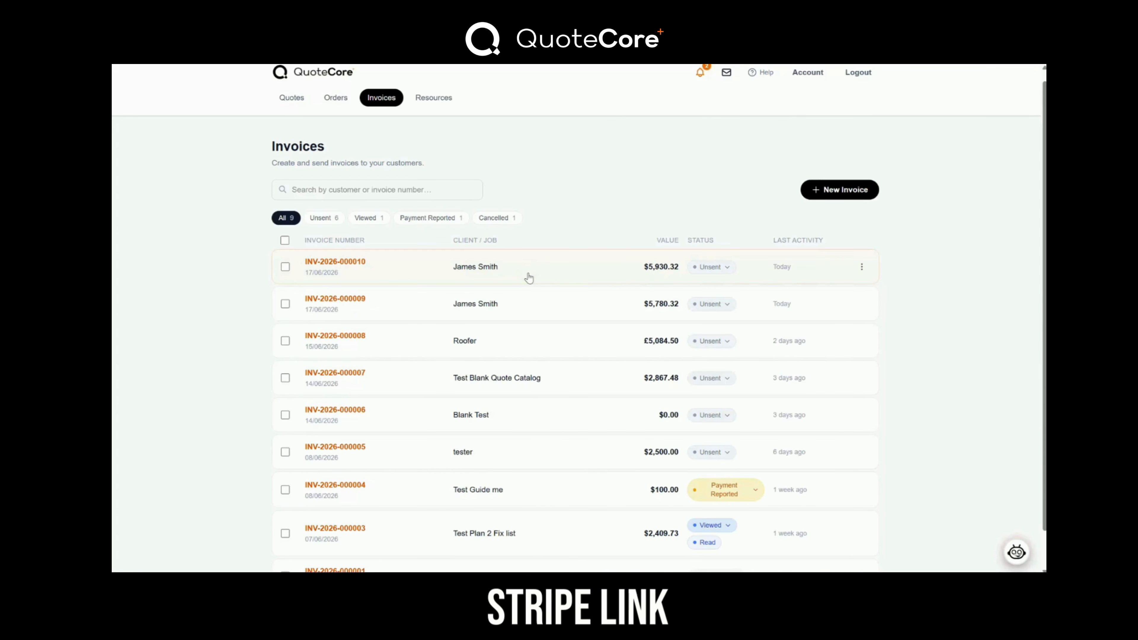
# - Open the newest invoice and send it from QuoteCore+ to the customer's email address using the SecondTestTemplate message
pyautogui.click(529, 278)
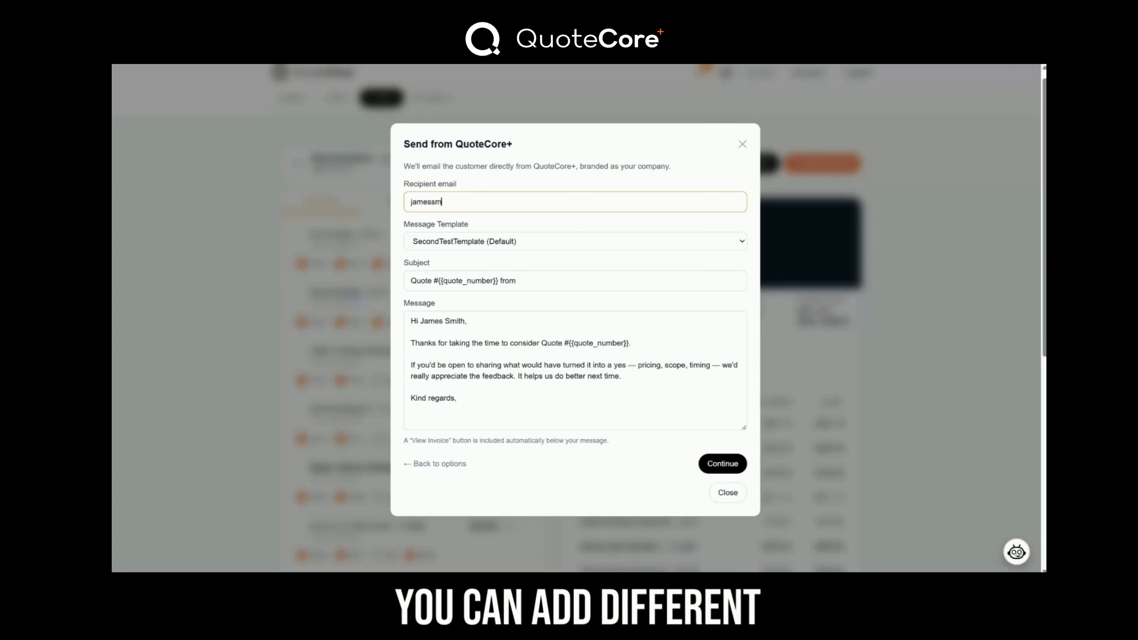
pyautogui.write('ith@test.com')
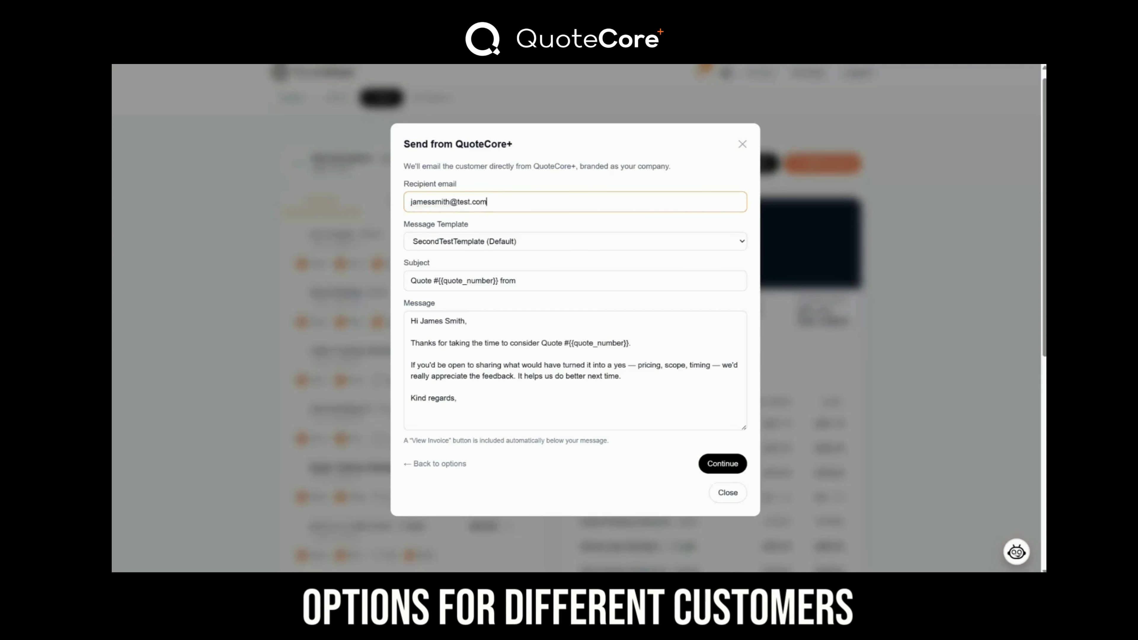
pyautogui.click(722, 463)
pyautogui.scroll(-1, 685, 495)
pyautogui.click(472, 453)
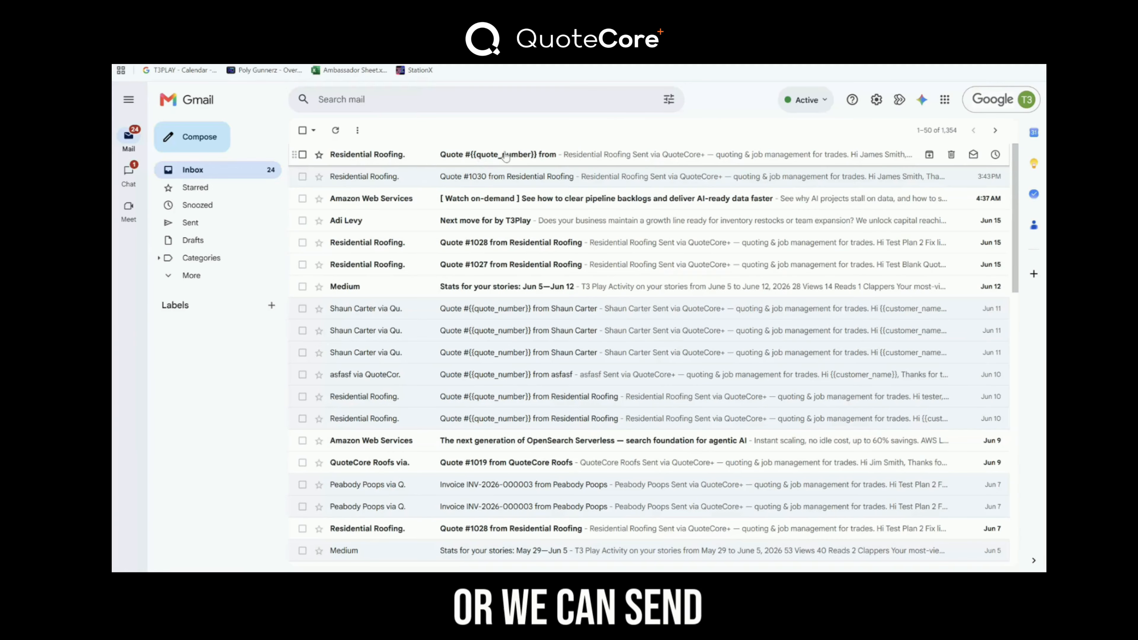
# - Open the invoice from the newest email in the Gmail inbox and review its lines and payment instructions
pyautogui.click(502, 155)
pyautogui.click(568, 470)
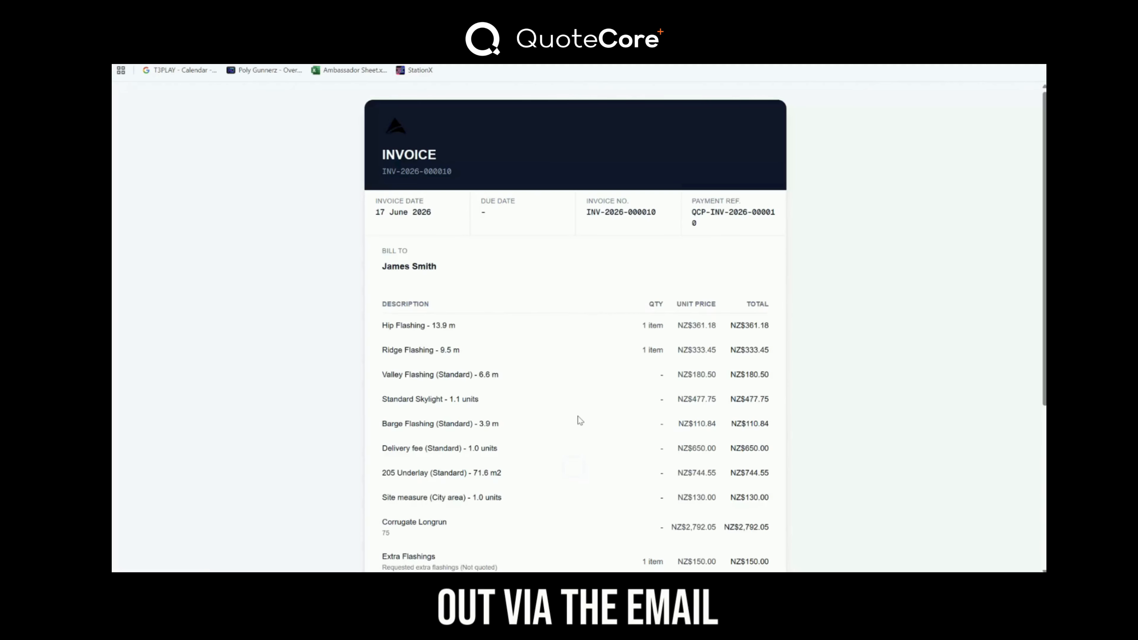
pyautogui.scroll(-1, 615, 338)
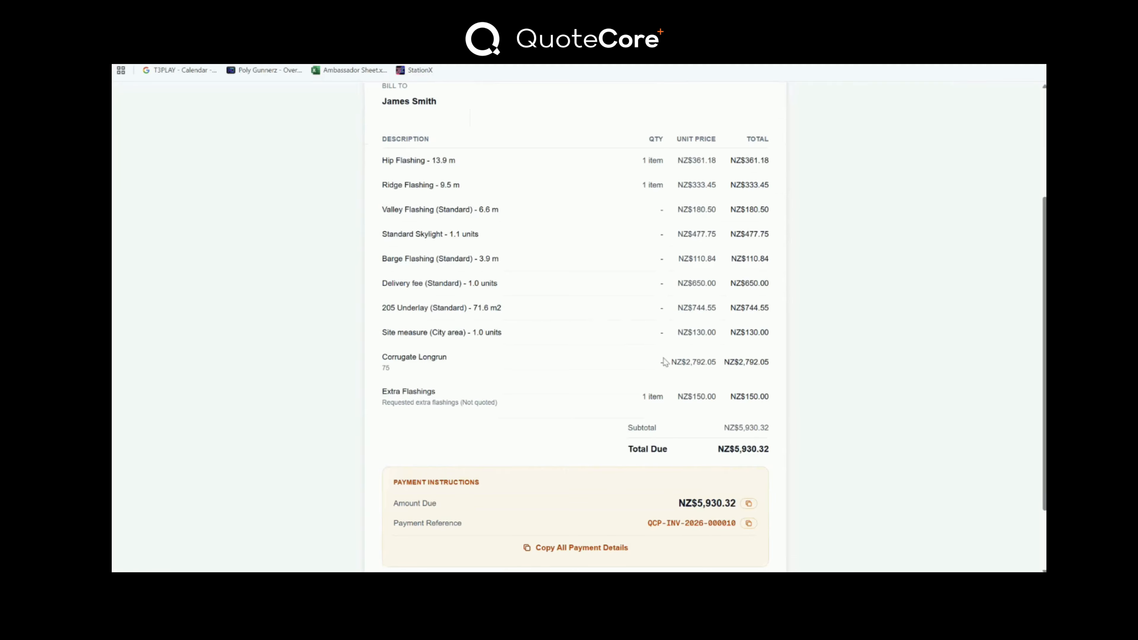
pyautogui.scroll(-1, 569, 503)
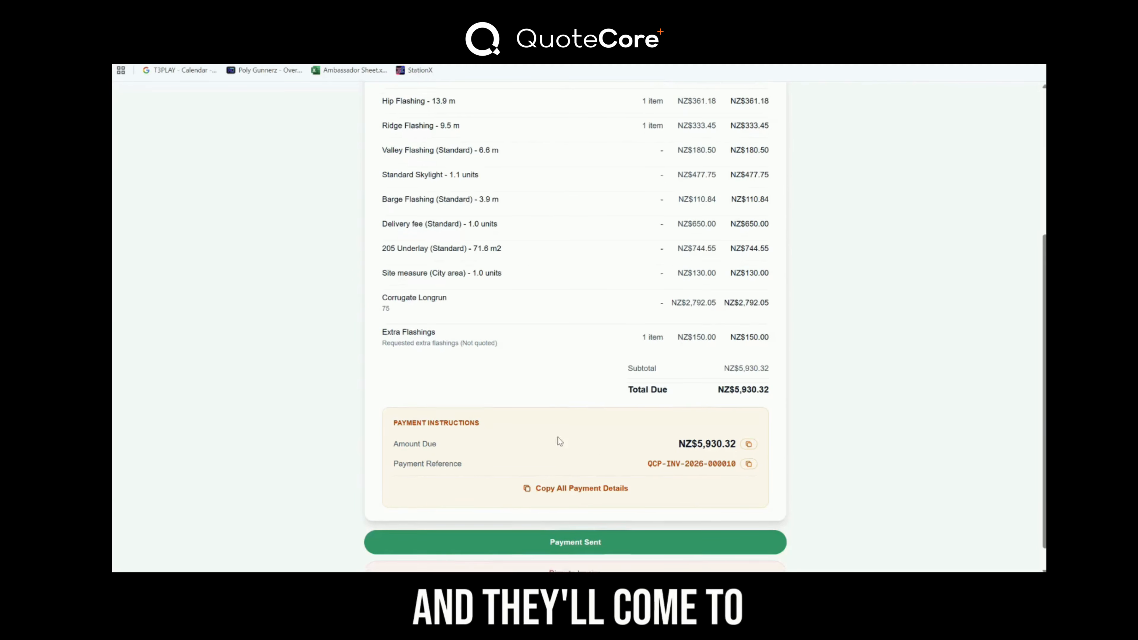
pyautogui.scroll(-1, 566, 515)
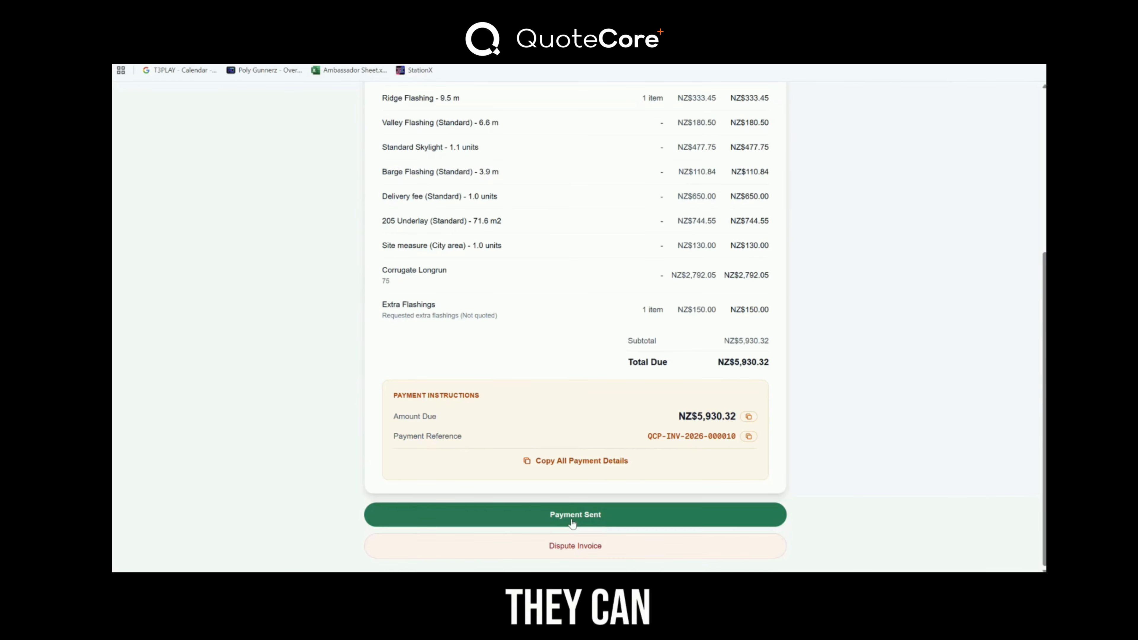
# - Open the invoice's dispute form, look through its email, reason and message fields, and leave it without submitting
pyautogui.click(636, 545)
pyautogui.click(622, 410)
pyautogui.click(449, 448)
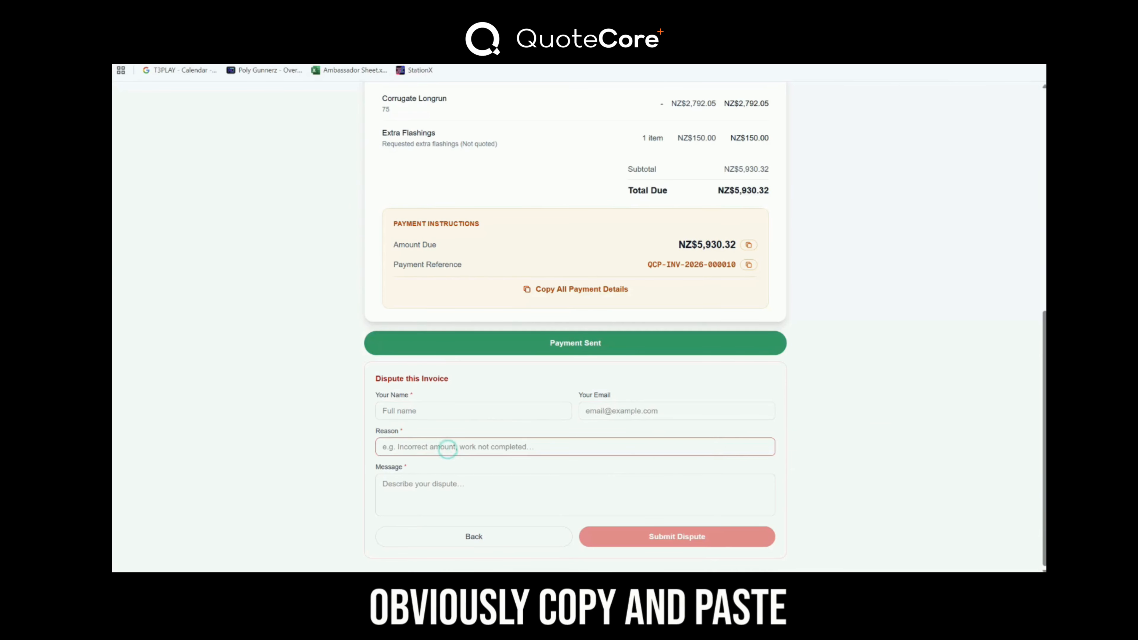
pyautogui.click(456, 489)
pyautogui.click(511, 535)
# - Report the invoice's payment as sent without adding a message
pyautogui.click(581, 517)
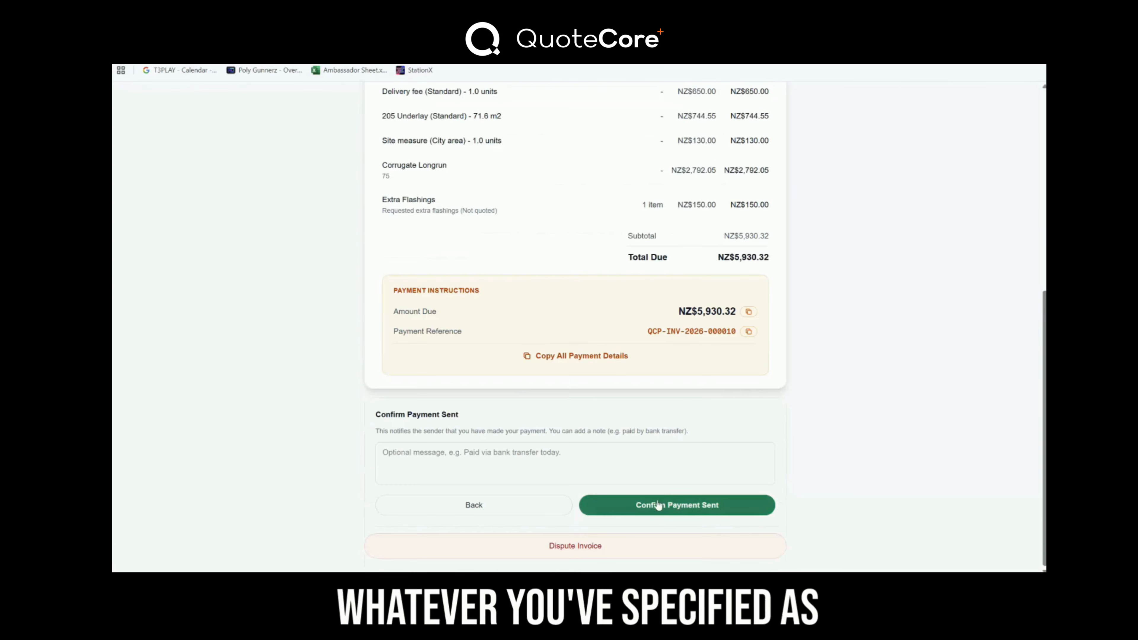
pyautogui.click(658, 503)
pyautogui.click(666, 582)
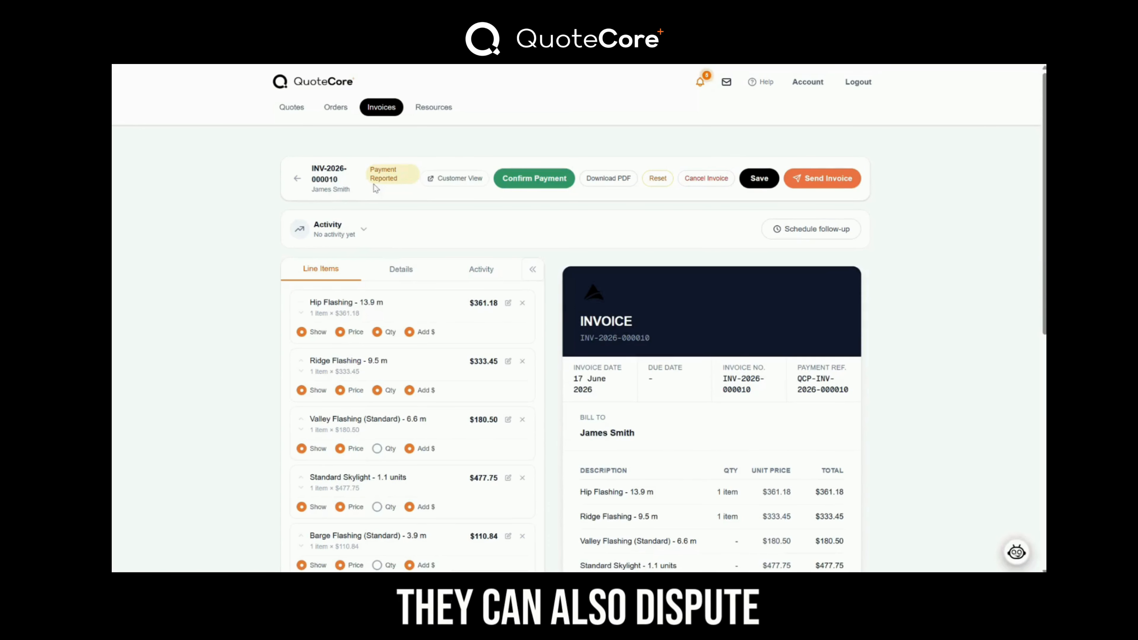
# - Confirm the customer's reported payment in QuoteCore and open that invoice's status options in the invoice list
pyautogui.click(403, 179)
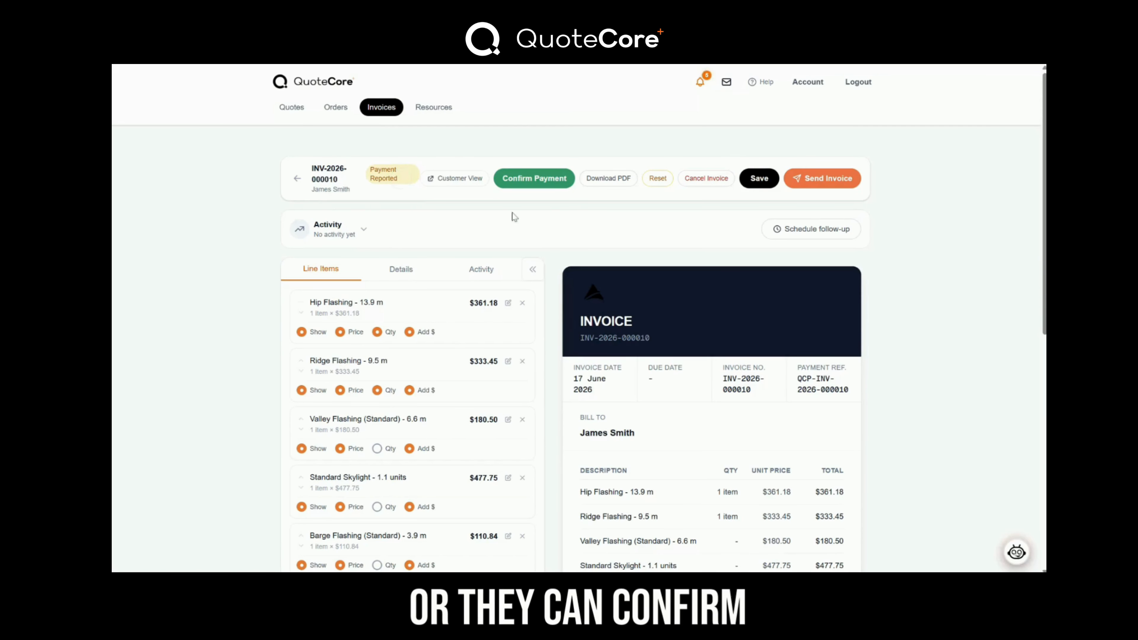
pyautogui.click(538, 181)
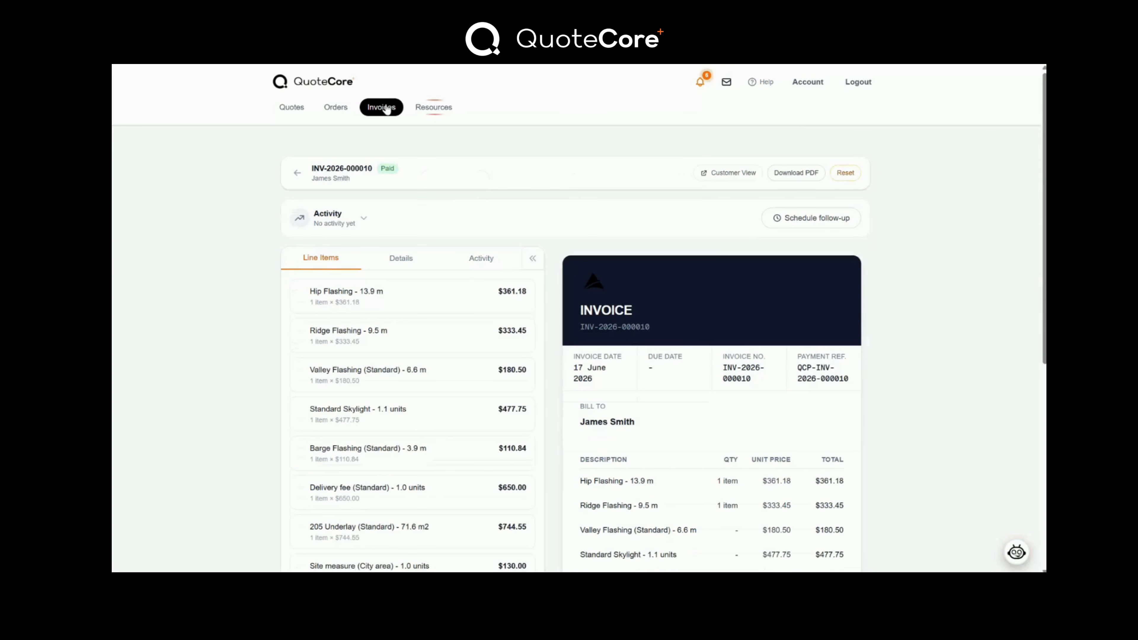
pyautogui.click(386, 108)
pyautogui.click(715, 277)
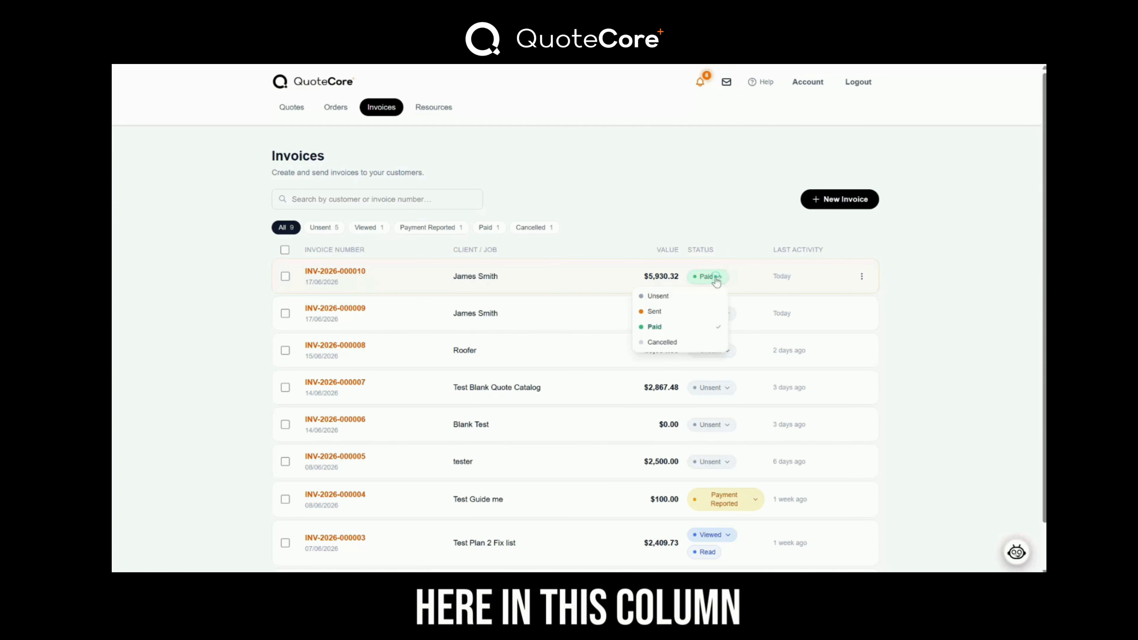